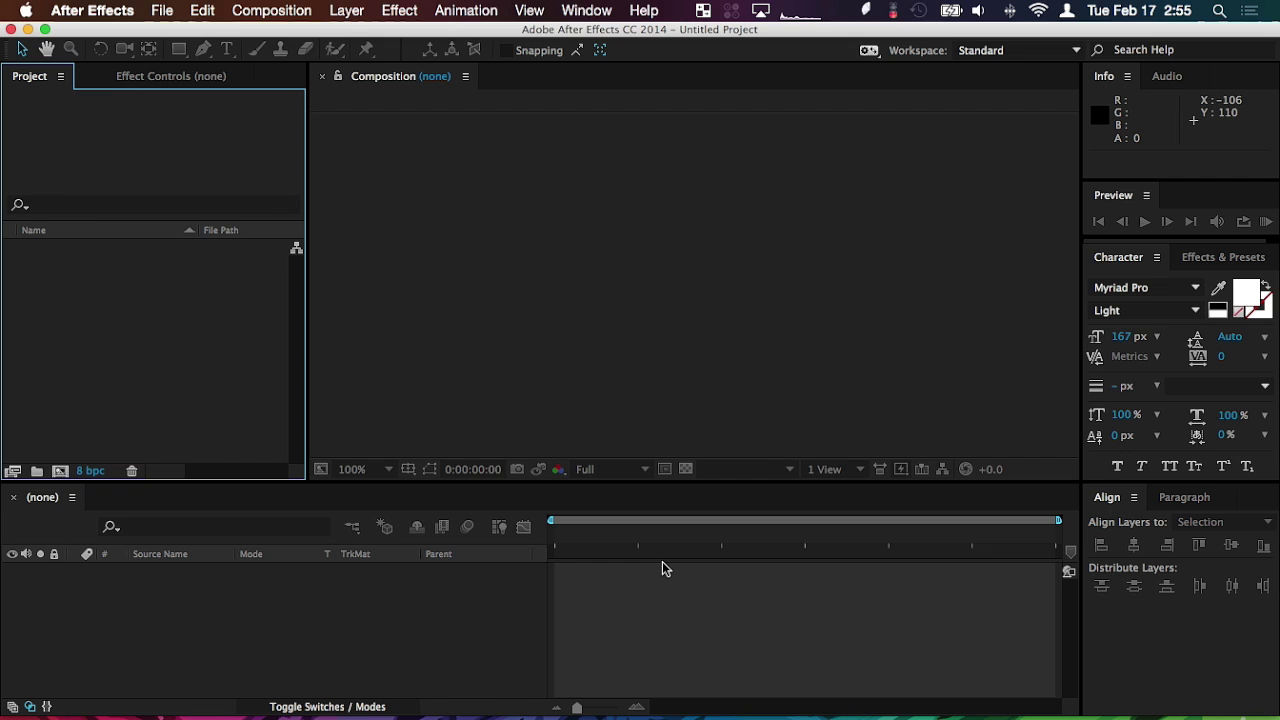
Check the web browser briefly, then return to After Effects.
mouse_move(540, 714)
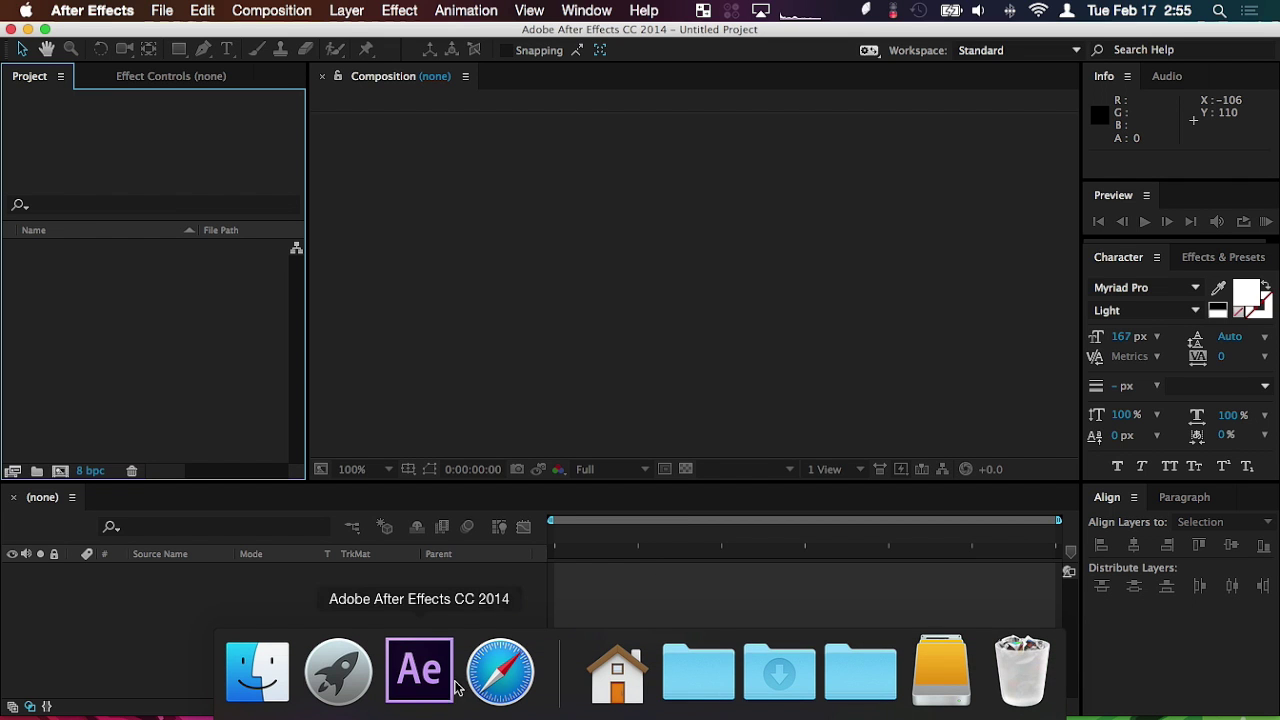
click(490, 678)
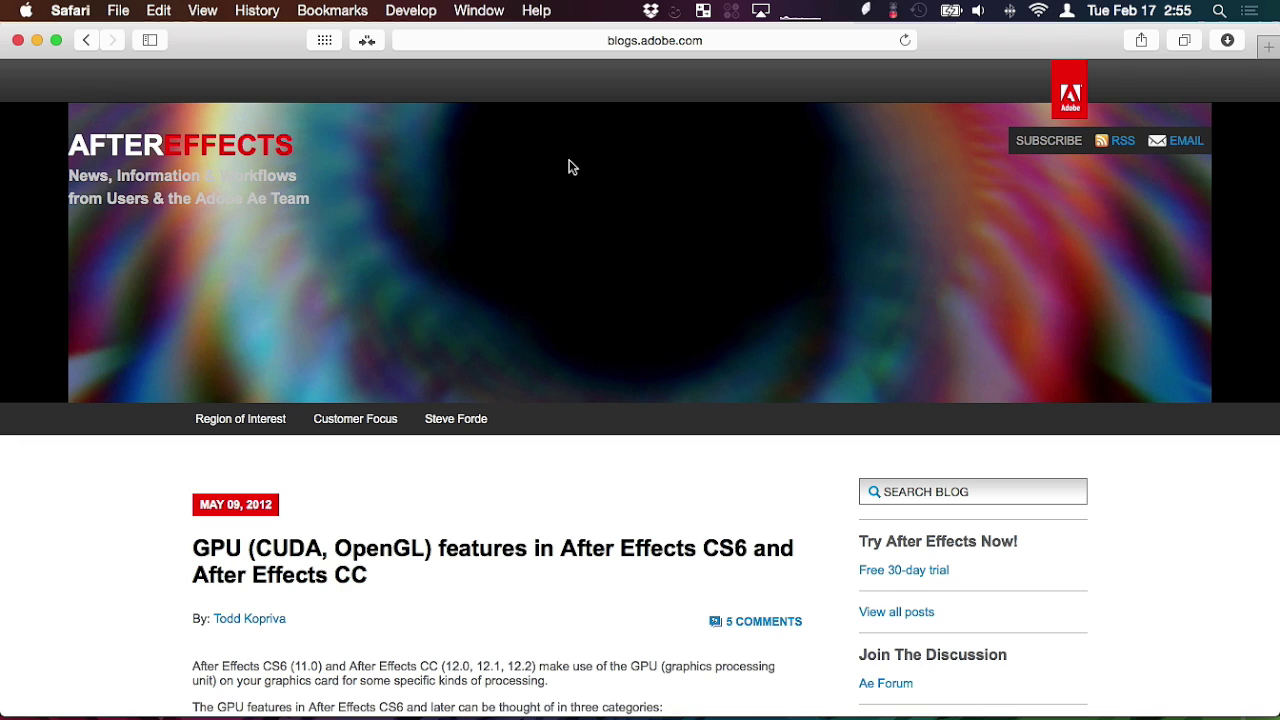
key(super+Tab)
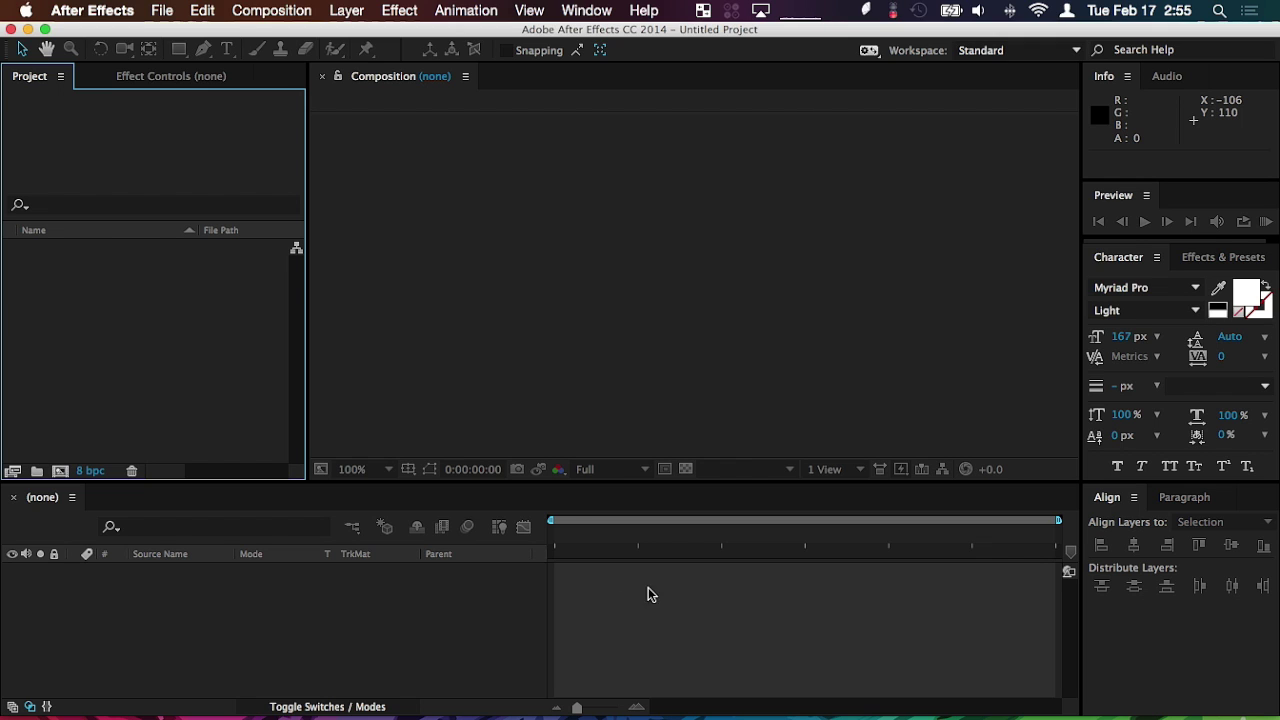
In Previews preferences, set Ray-tracing to GPU under GPU Information and confirm the change.
click(112, 8)
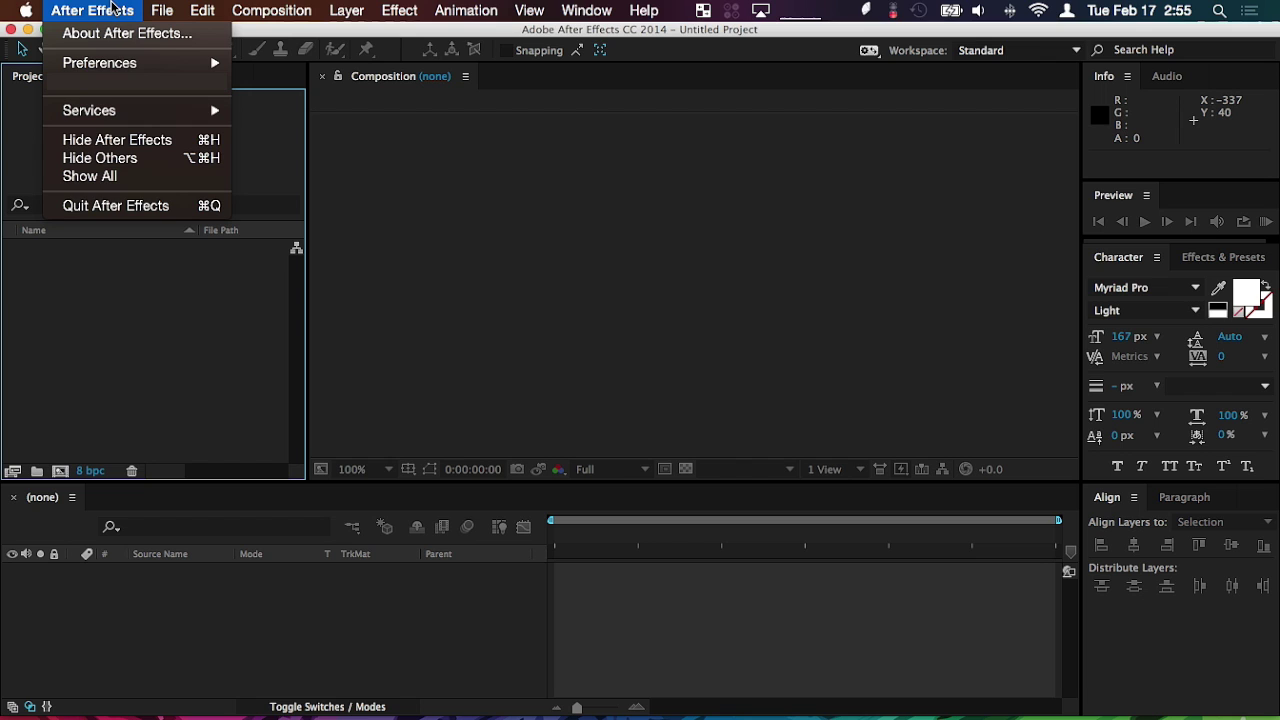
mouse_move(117, 62)
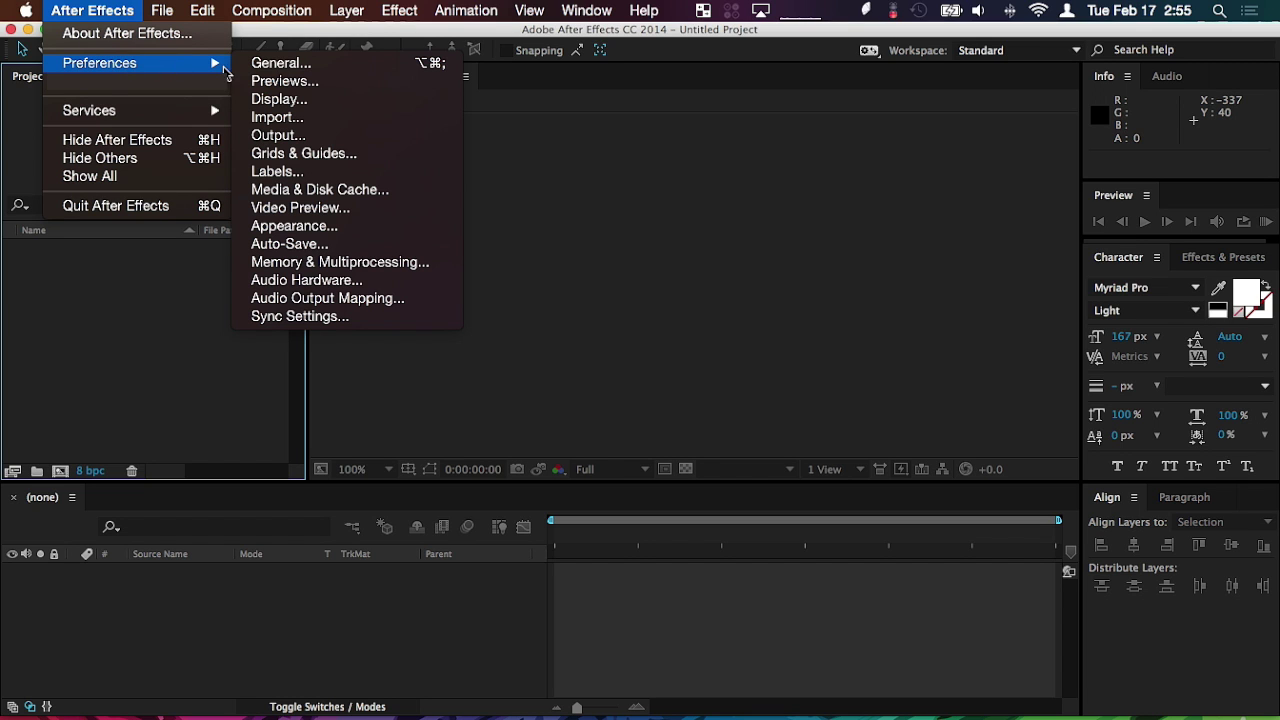
click(400, 85)
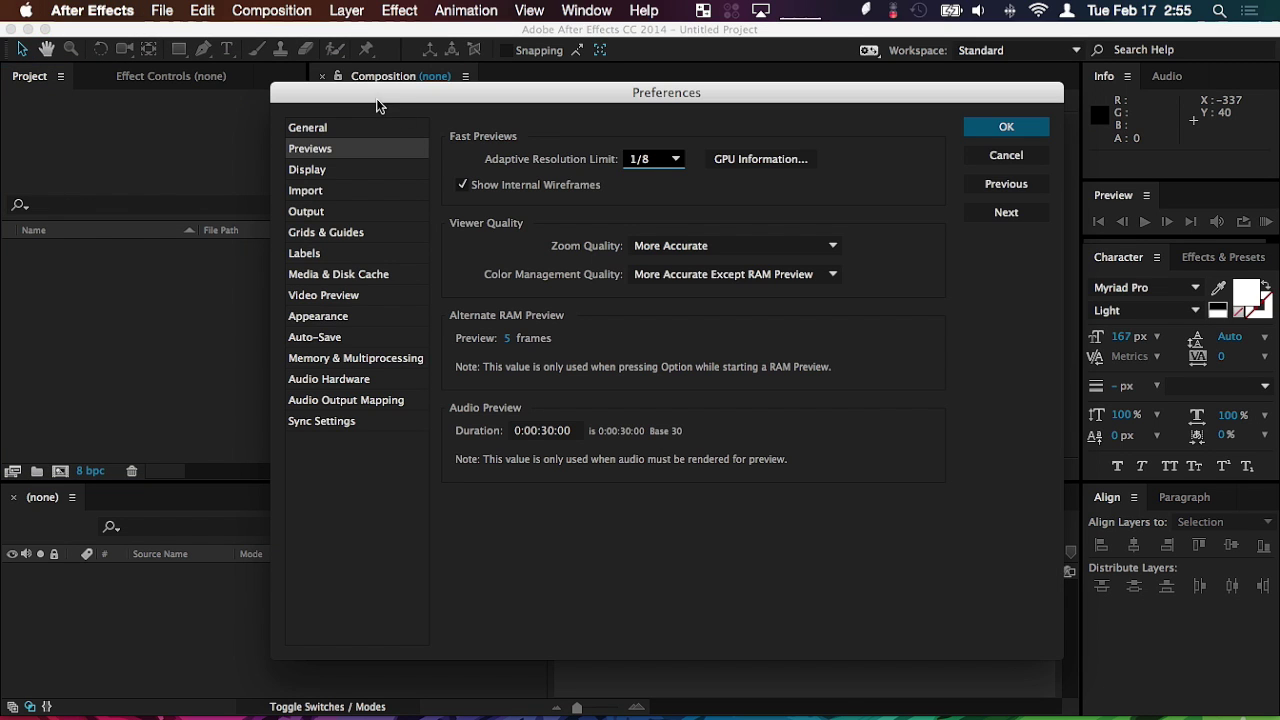
click(768, 161)
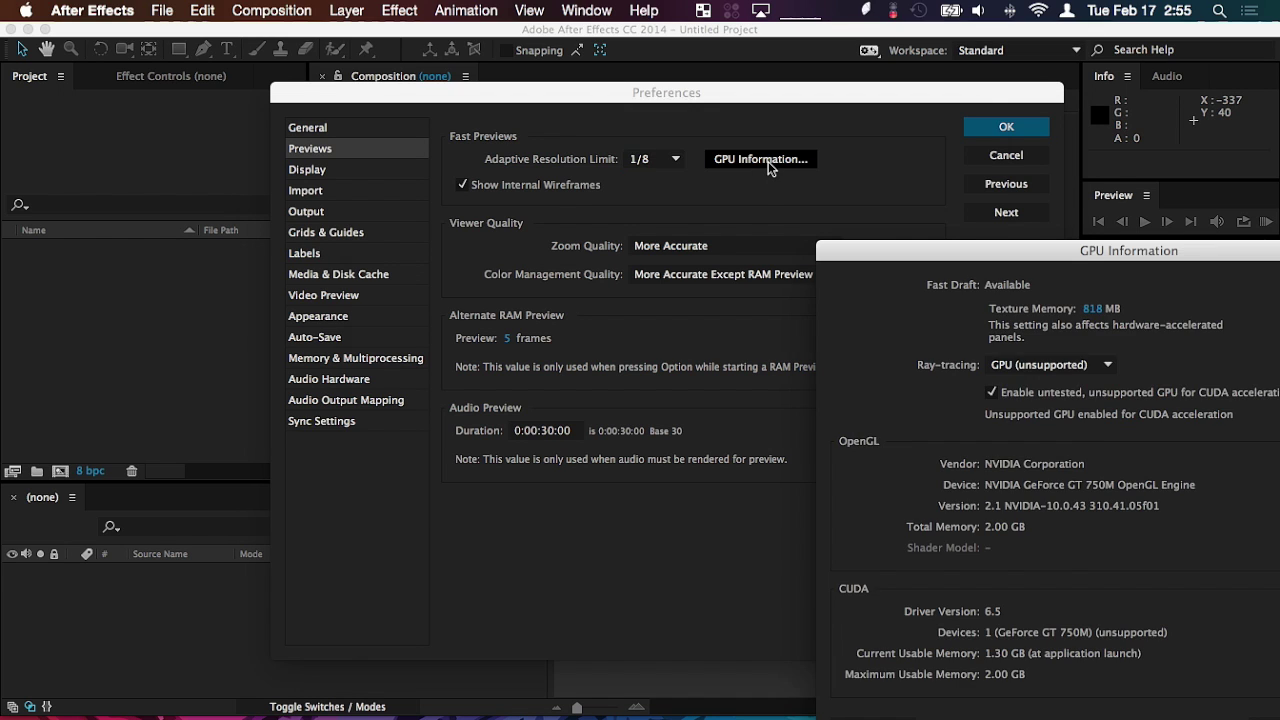
click(626, 235)
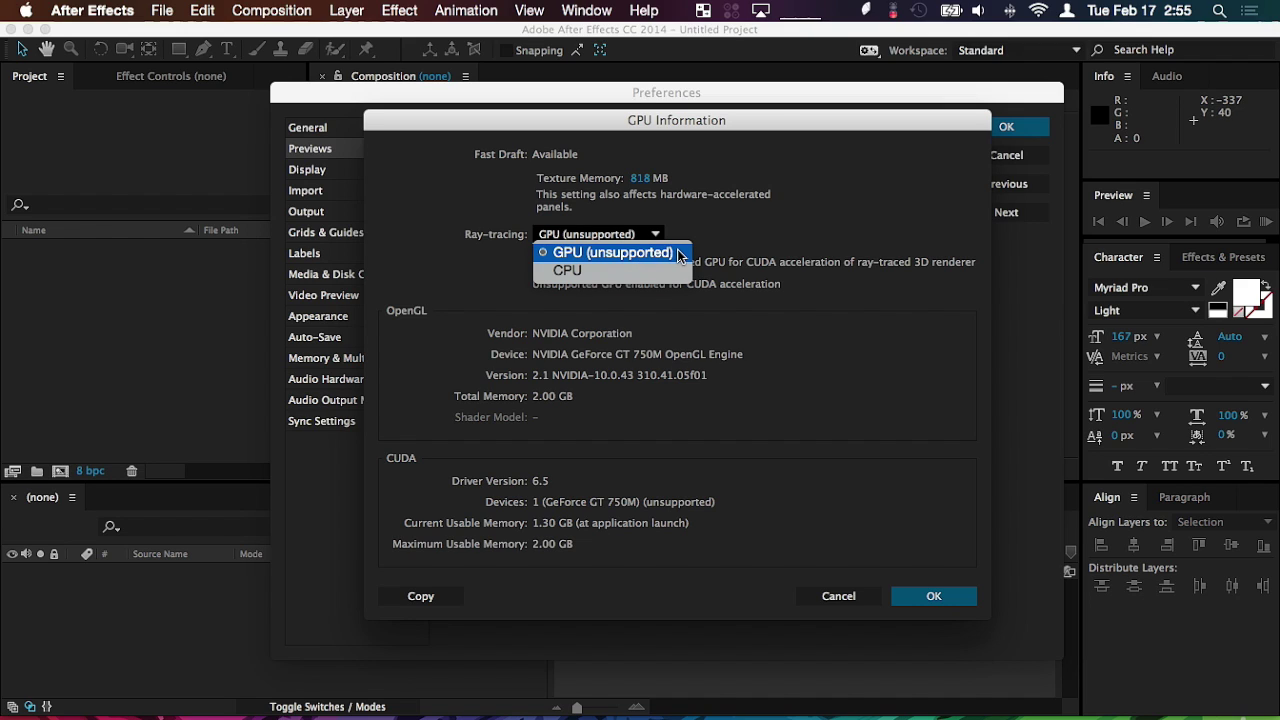
click(641, 256)
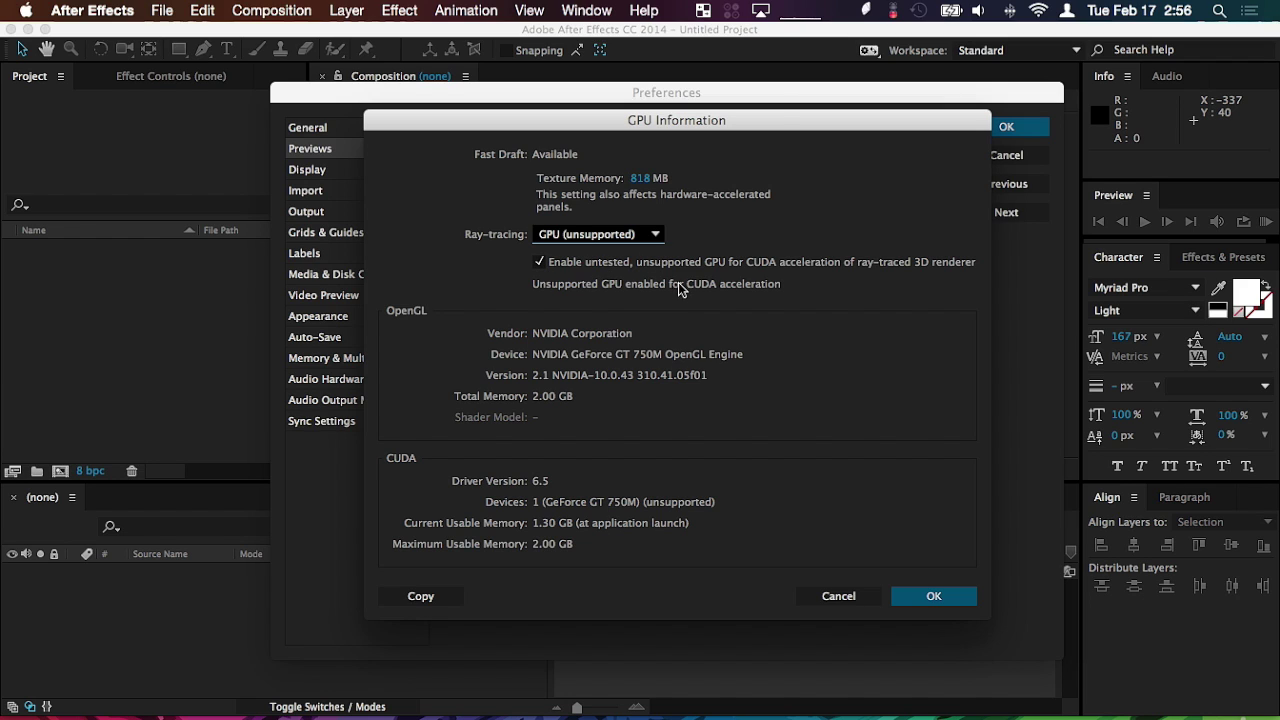
click(966, 600)
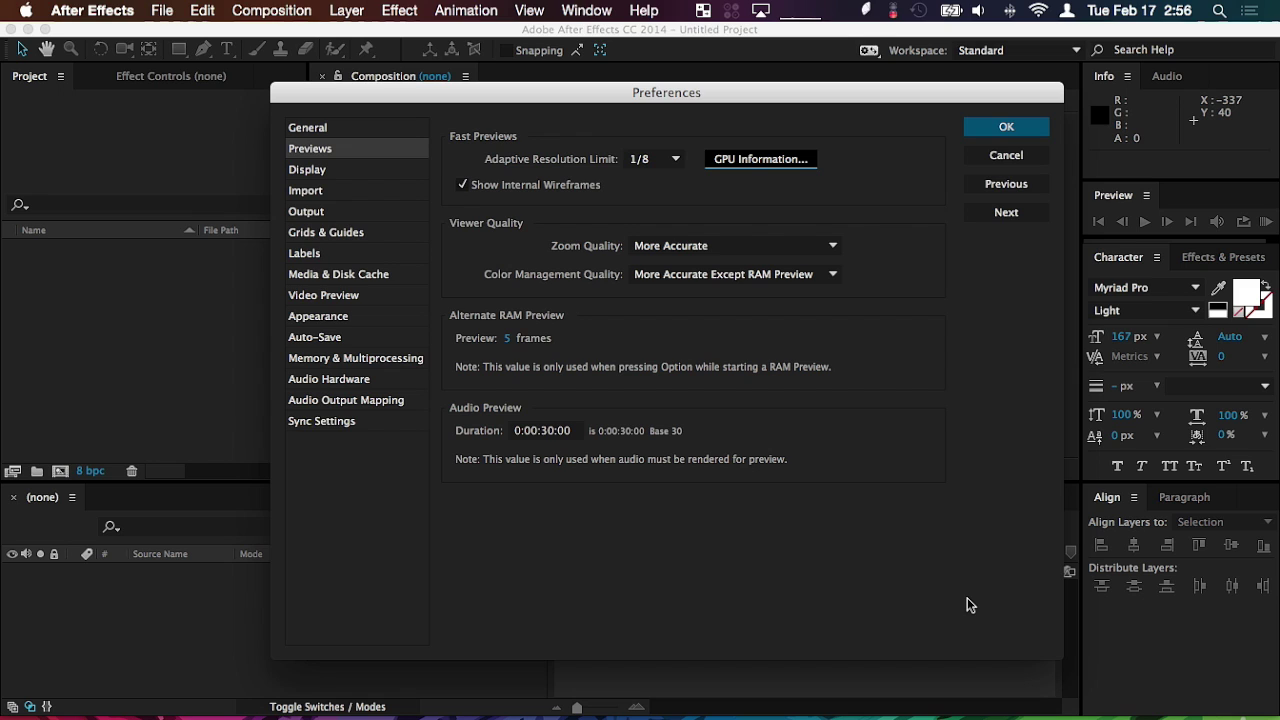
click(1007, 127)
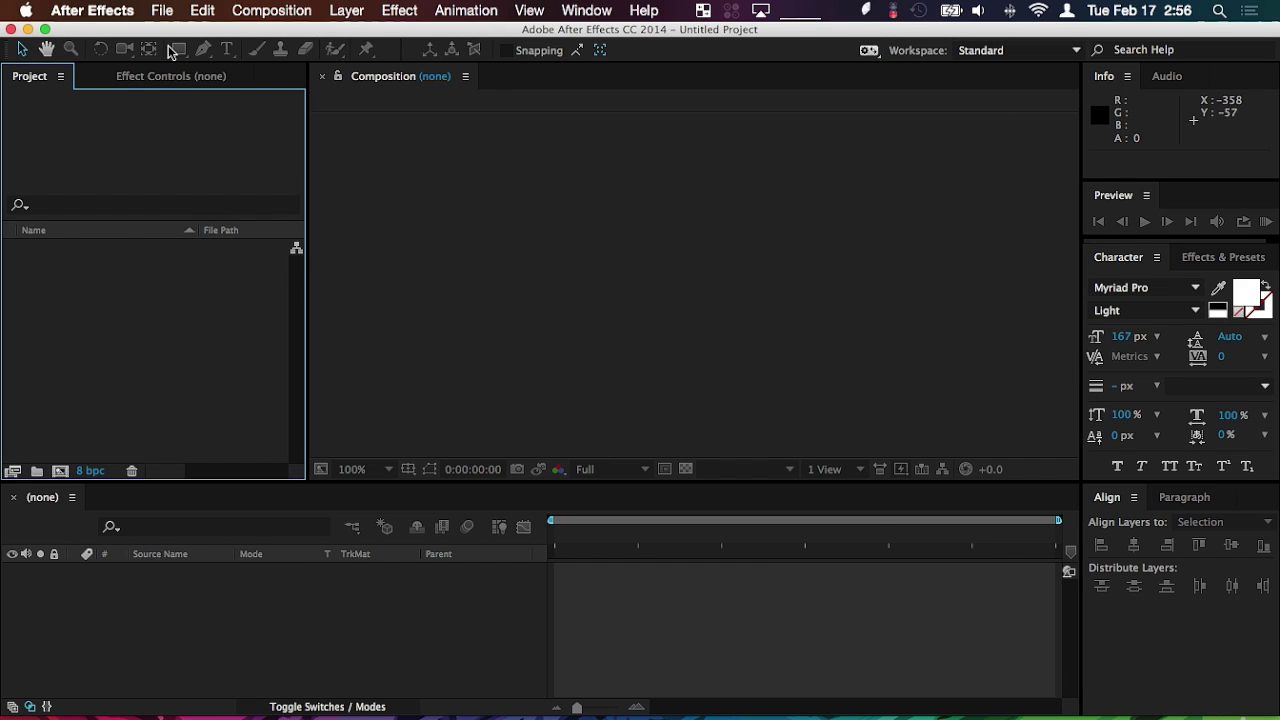
Start a new empty project.
click(162, 11)
mouse_move(168, 35)
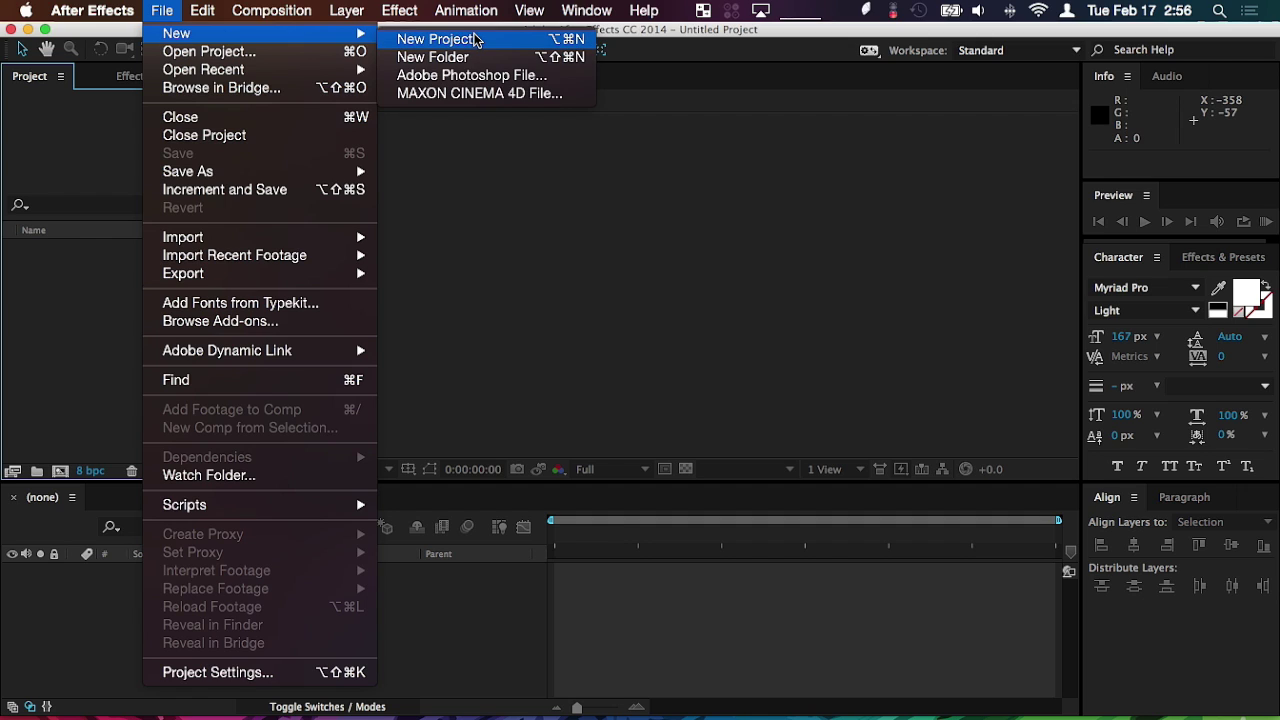
click(502, 42)
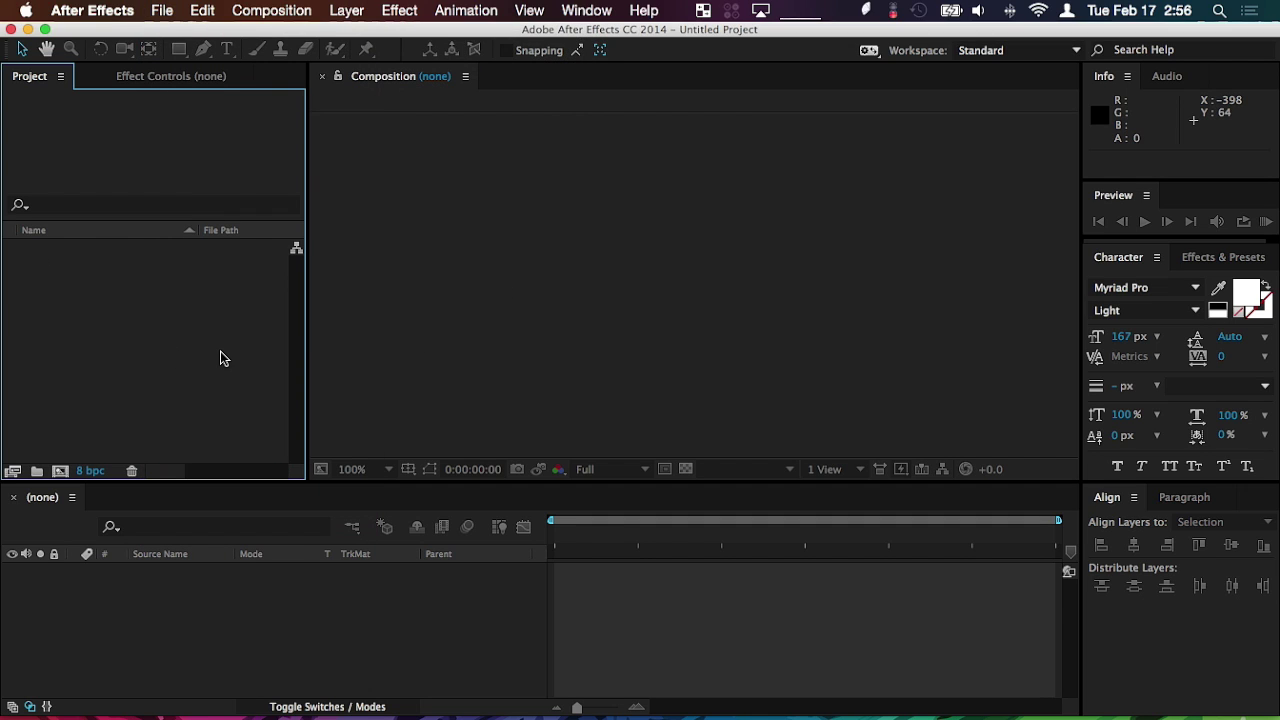
Create Comp 1 with duration 500 and the Ray-traced 3D renderer, dismissing the renderer alert.
click(284, 11)
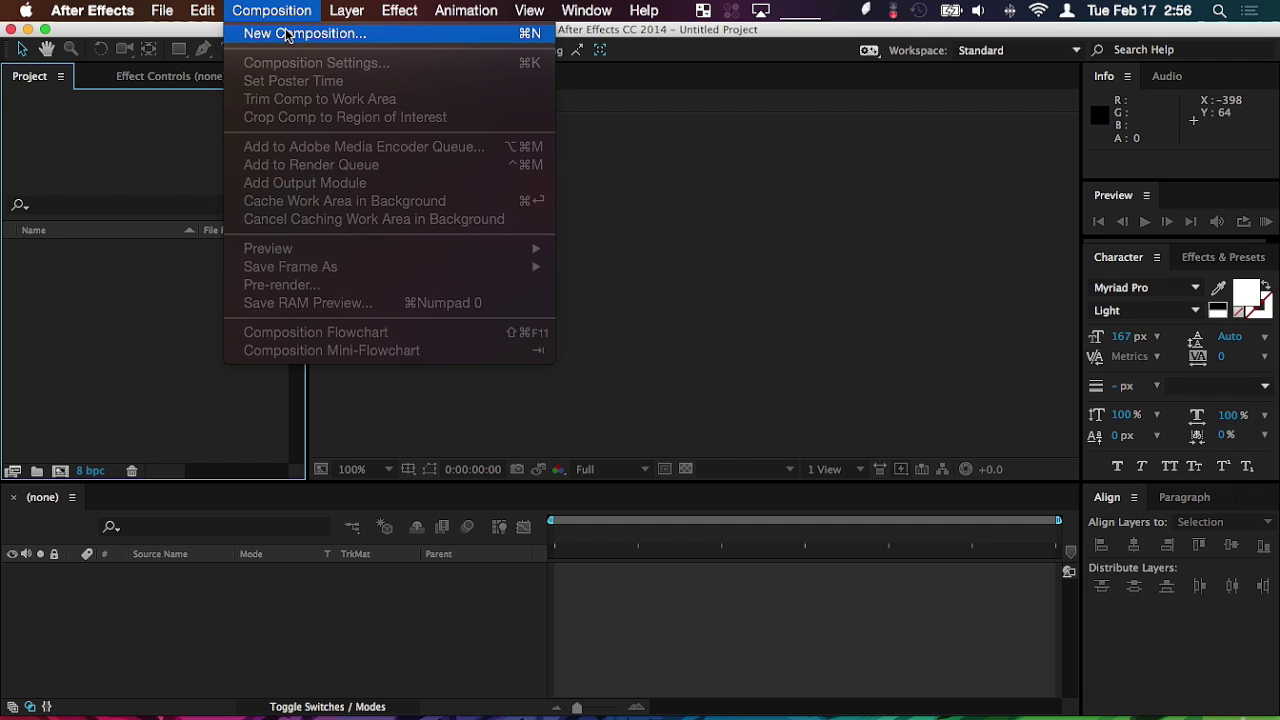
click(286, 35)
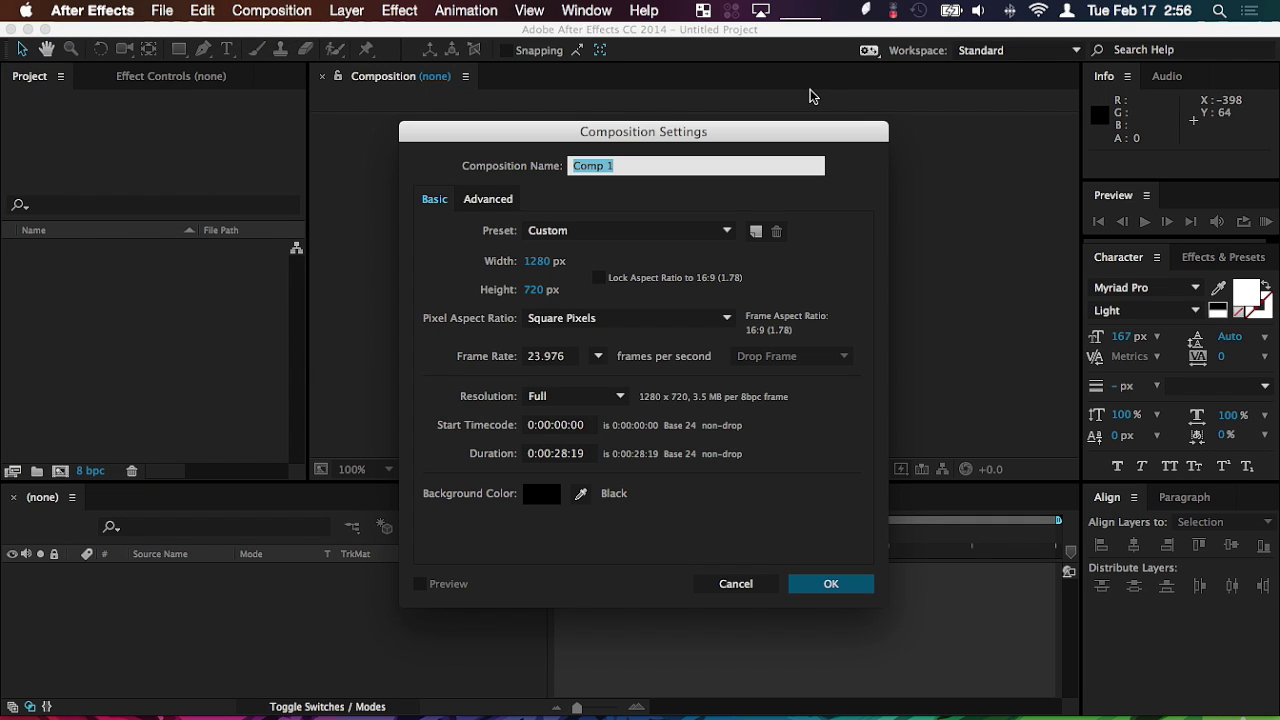
click(540, 453)
text(500)
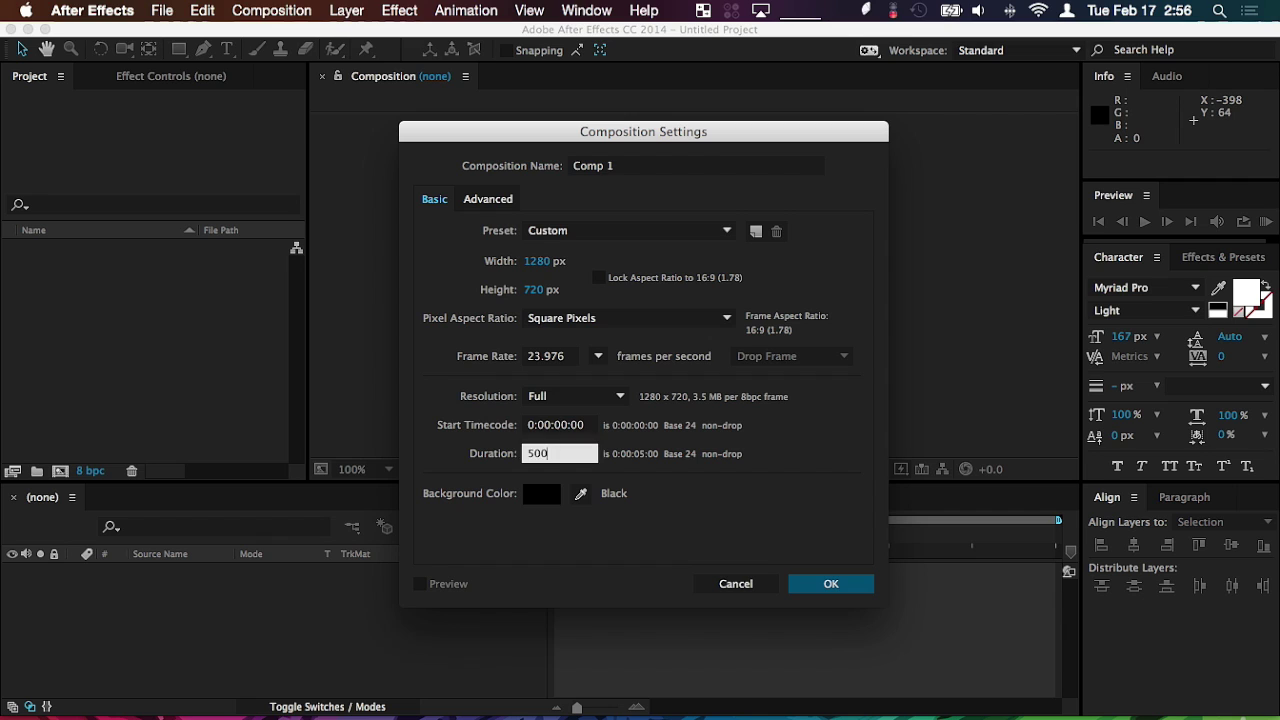
key(Tab)
click(487, 198)
click(642, 307)
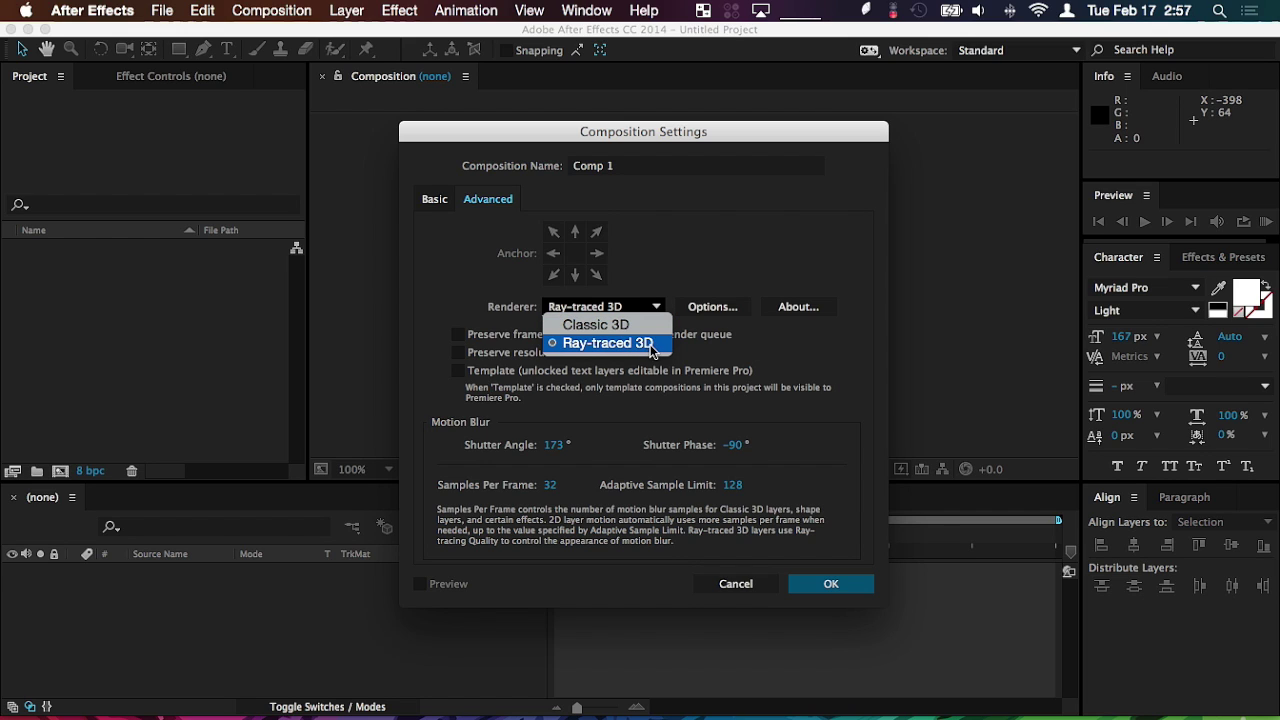
click(839, 410)
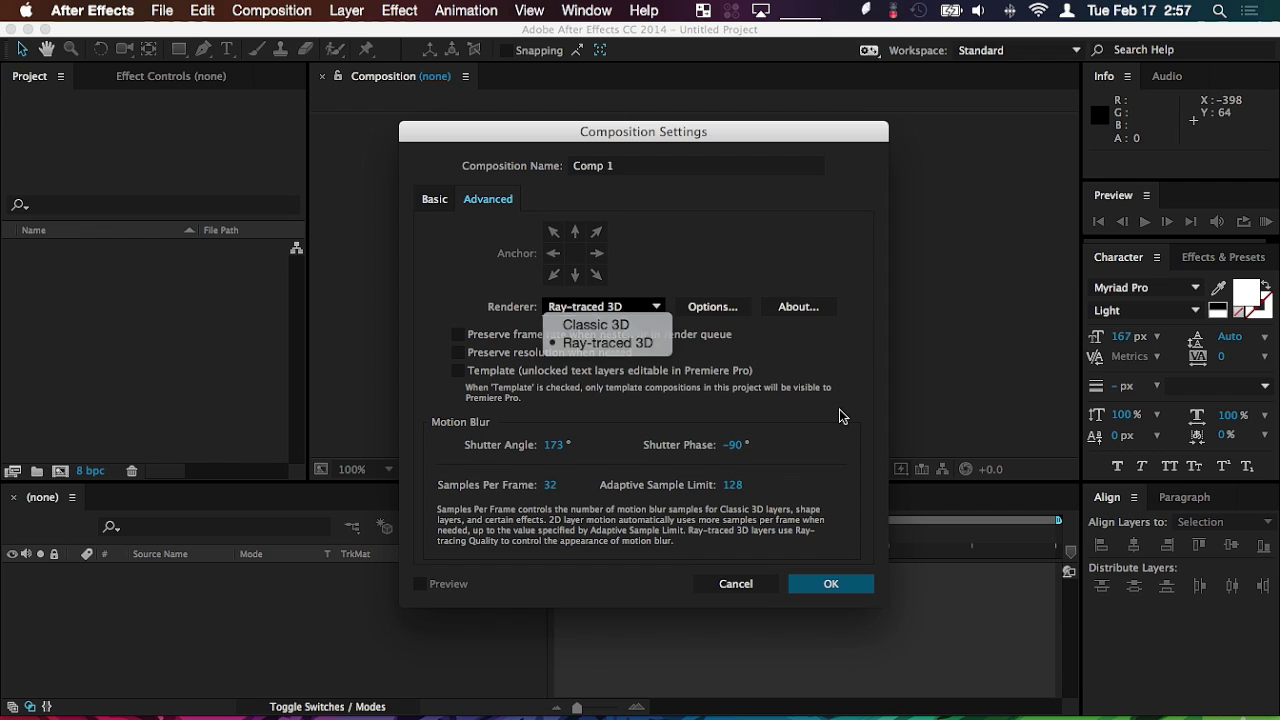
click(830, 588)
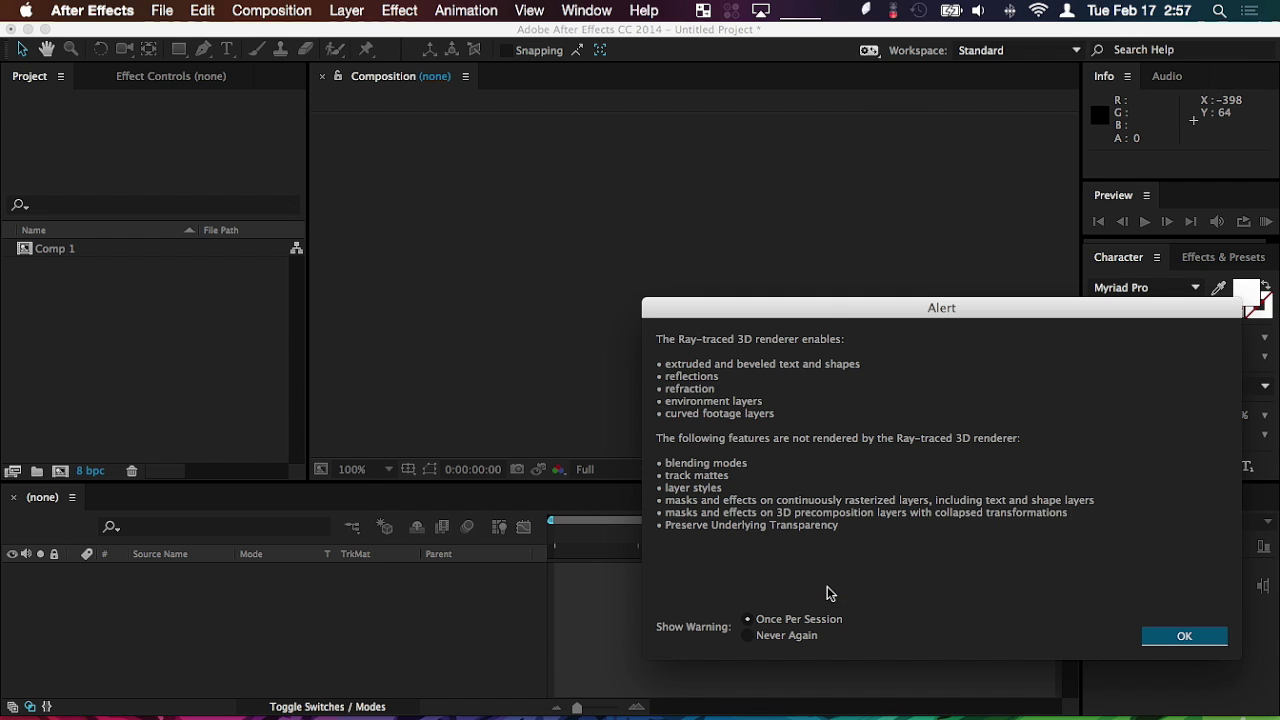
mouse_move(821, 310)
mouse_down()
mouse_move(520, 109)
mouse_move(570, 119)
mouse_up()
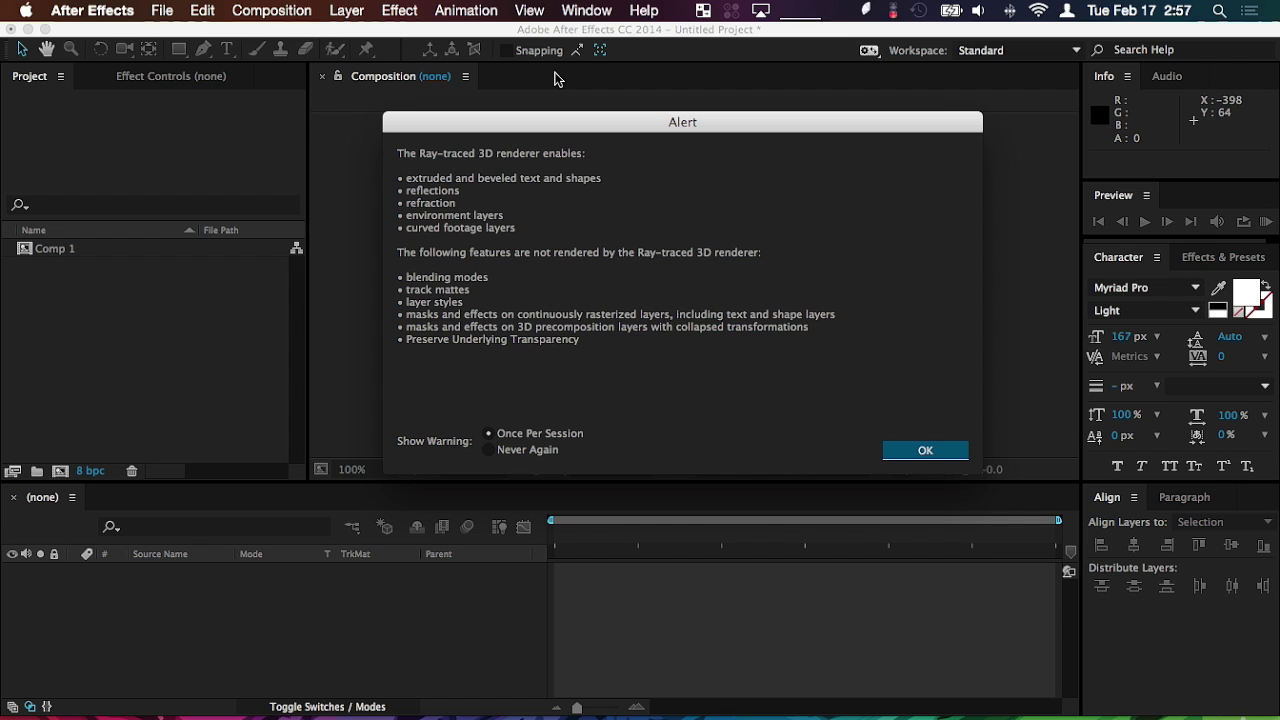
key(Return)
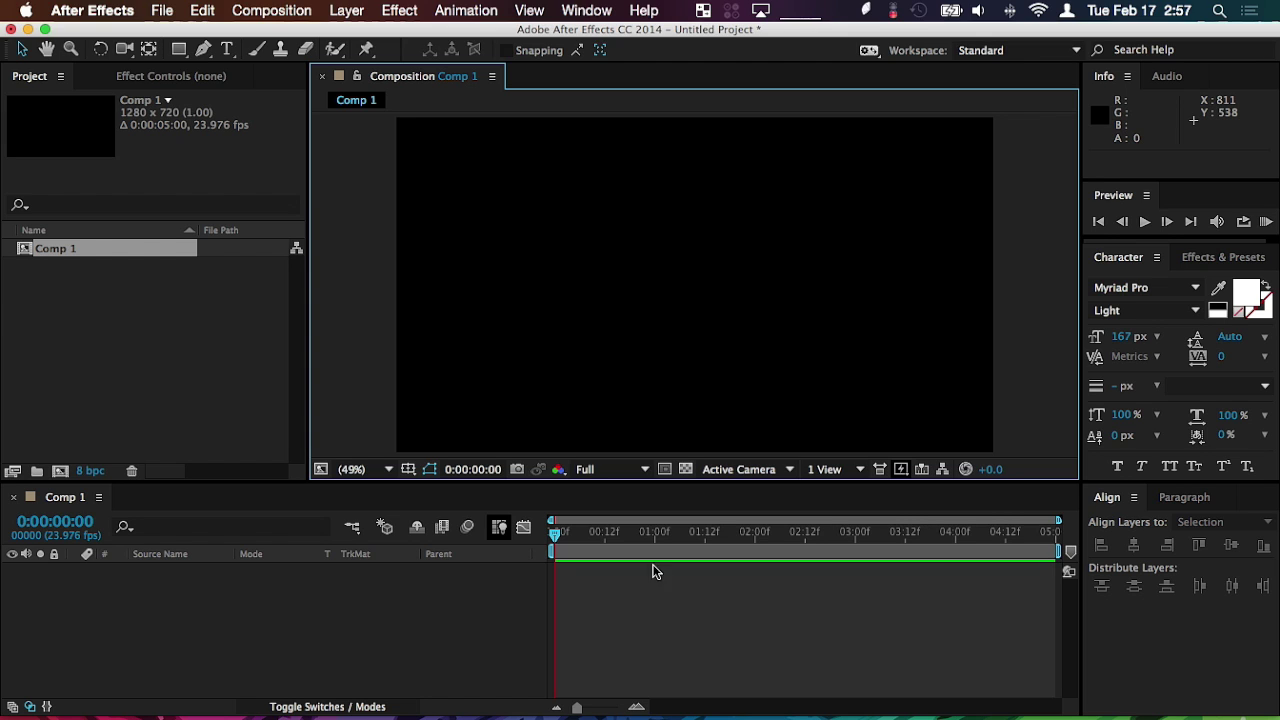
Add a horizontal text layer reading 'HELLO WORLD' in the composition.
drag(230, 58, 275, 48)
click(638, 266)
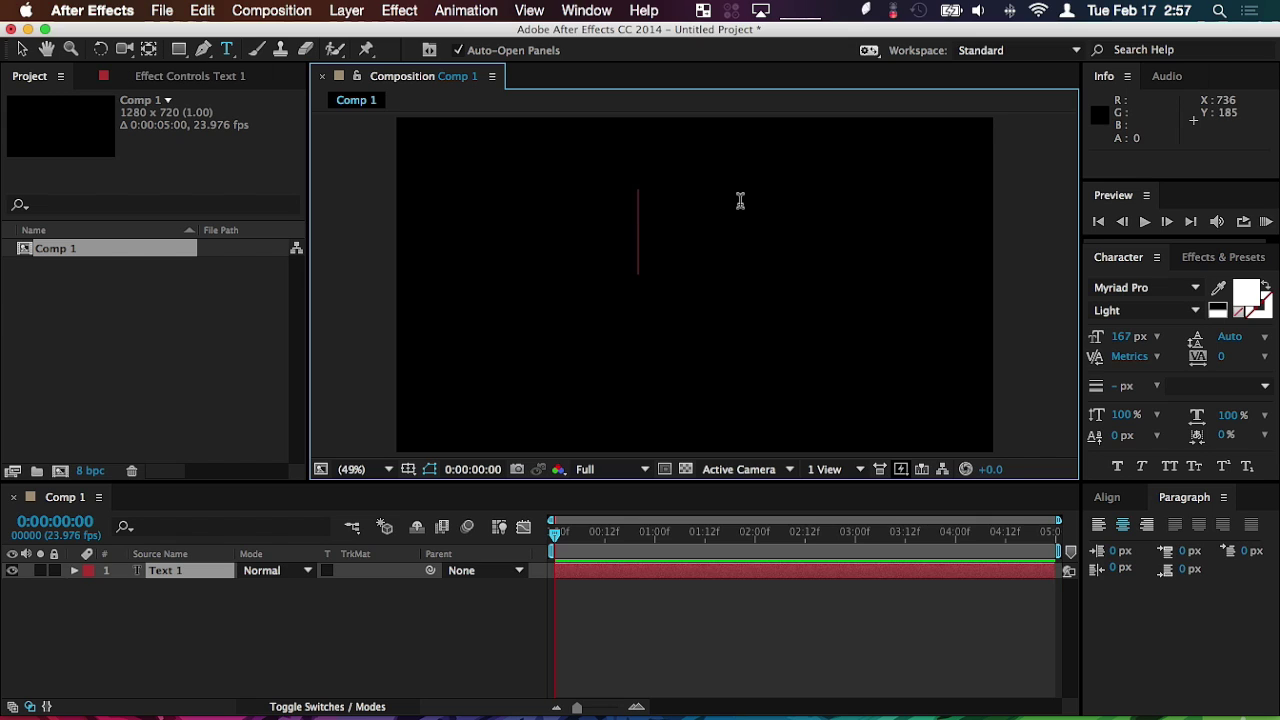
text(H)
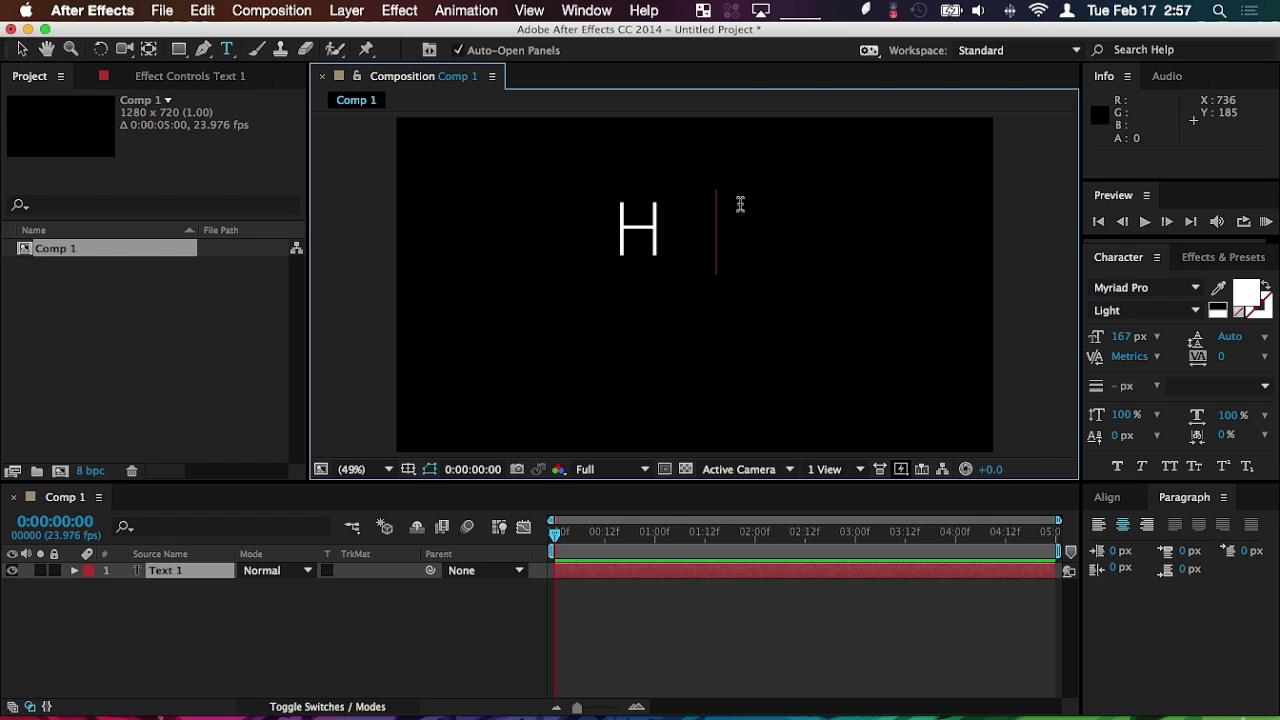
text(ELLO WORLD)
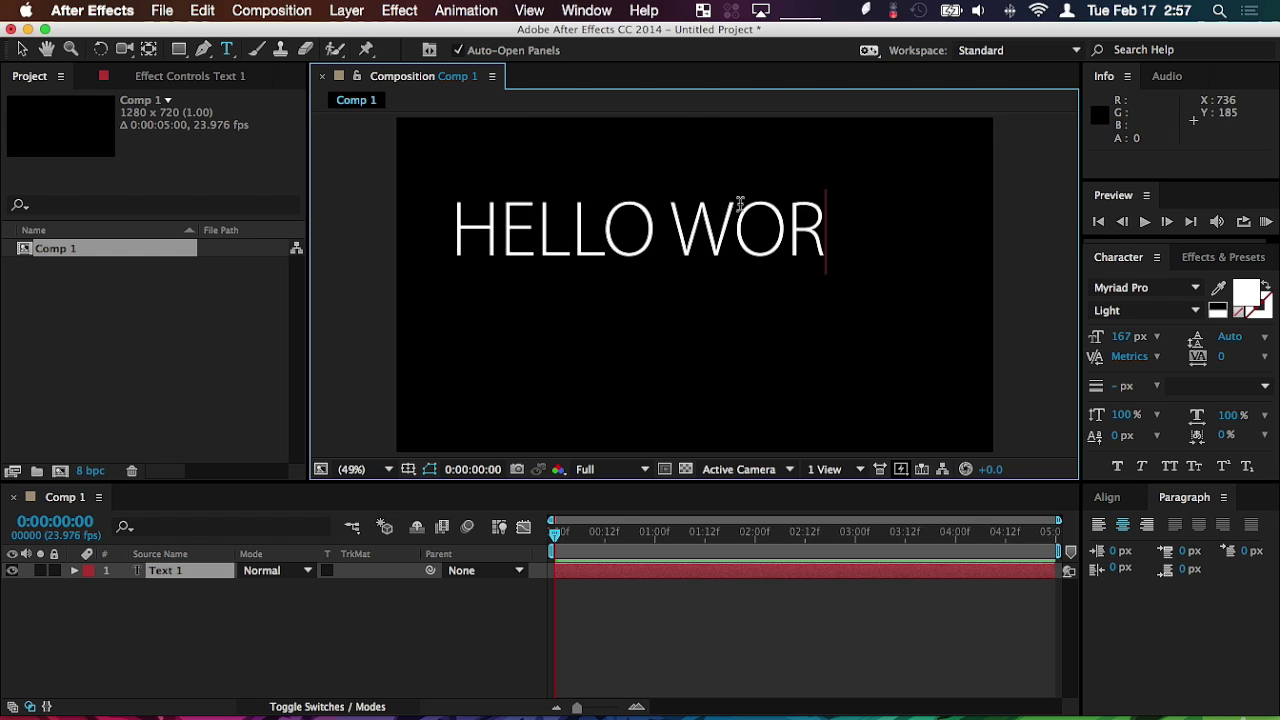
click(1137, 267)
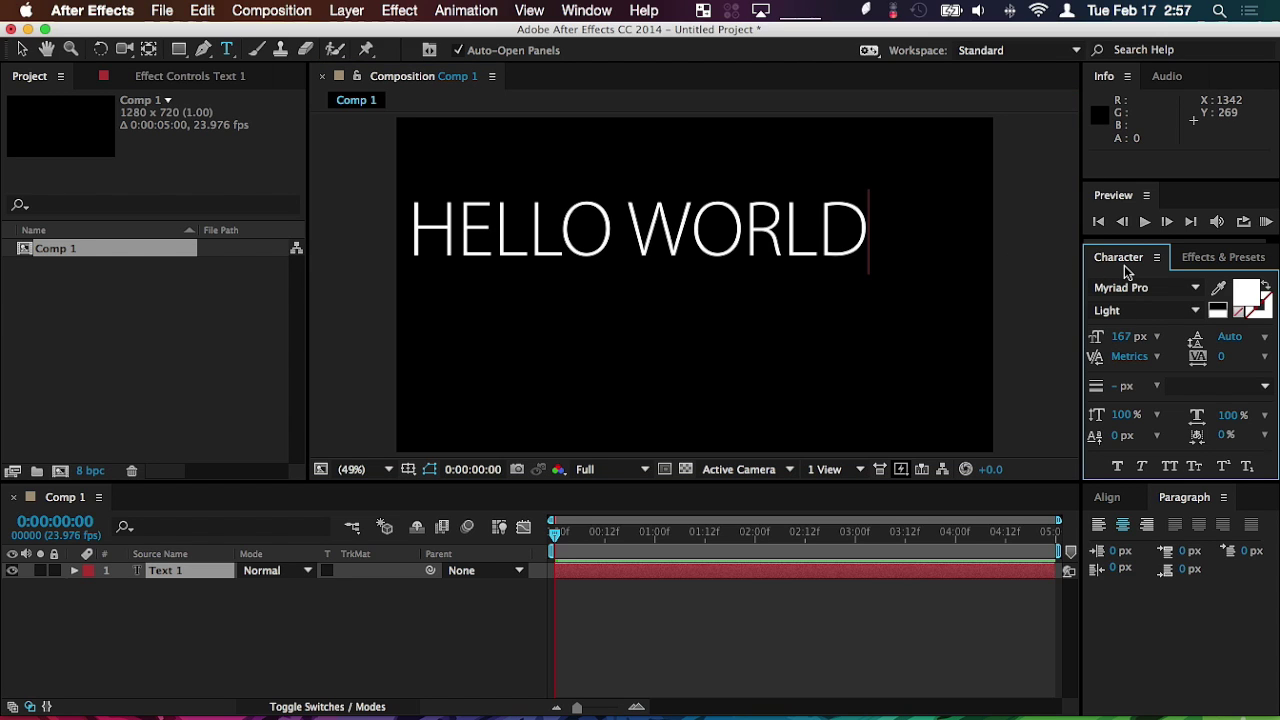
Set all the HELLO WORLD text to the Myriad Pro Bold font style.
click(604, 6)
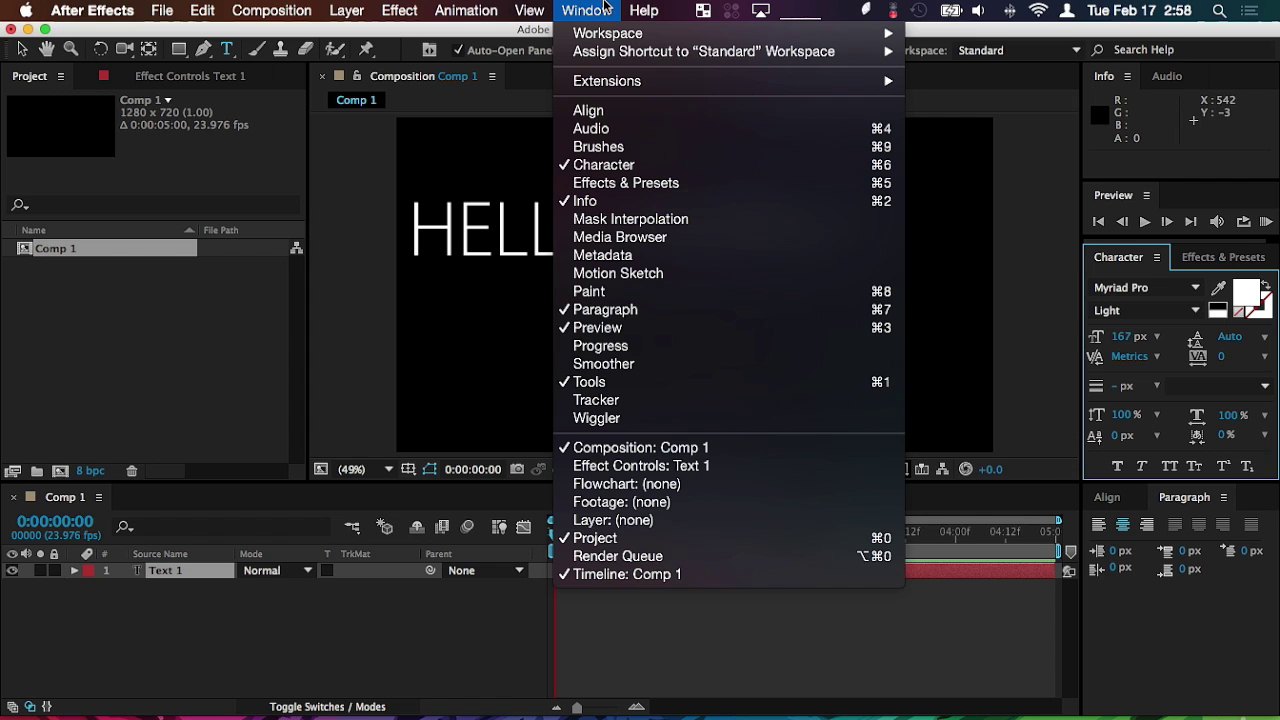
click(604, 6)
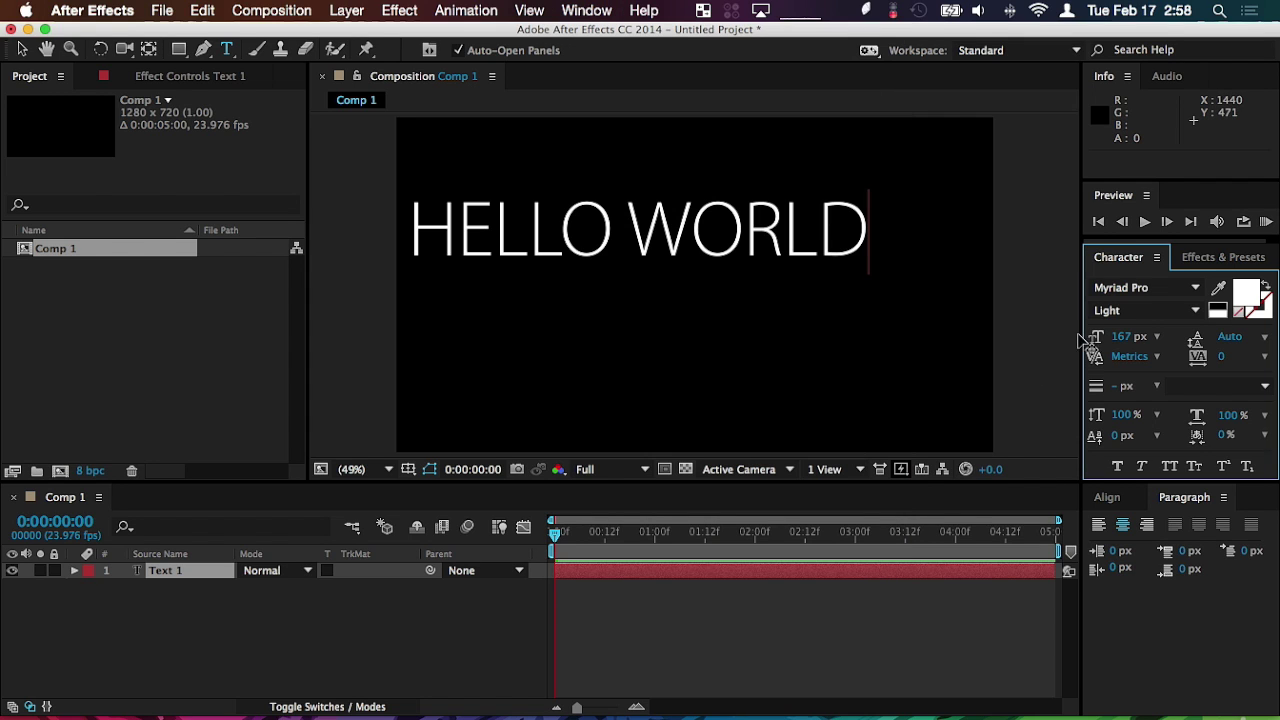
click(1195, 314)
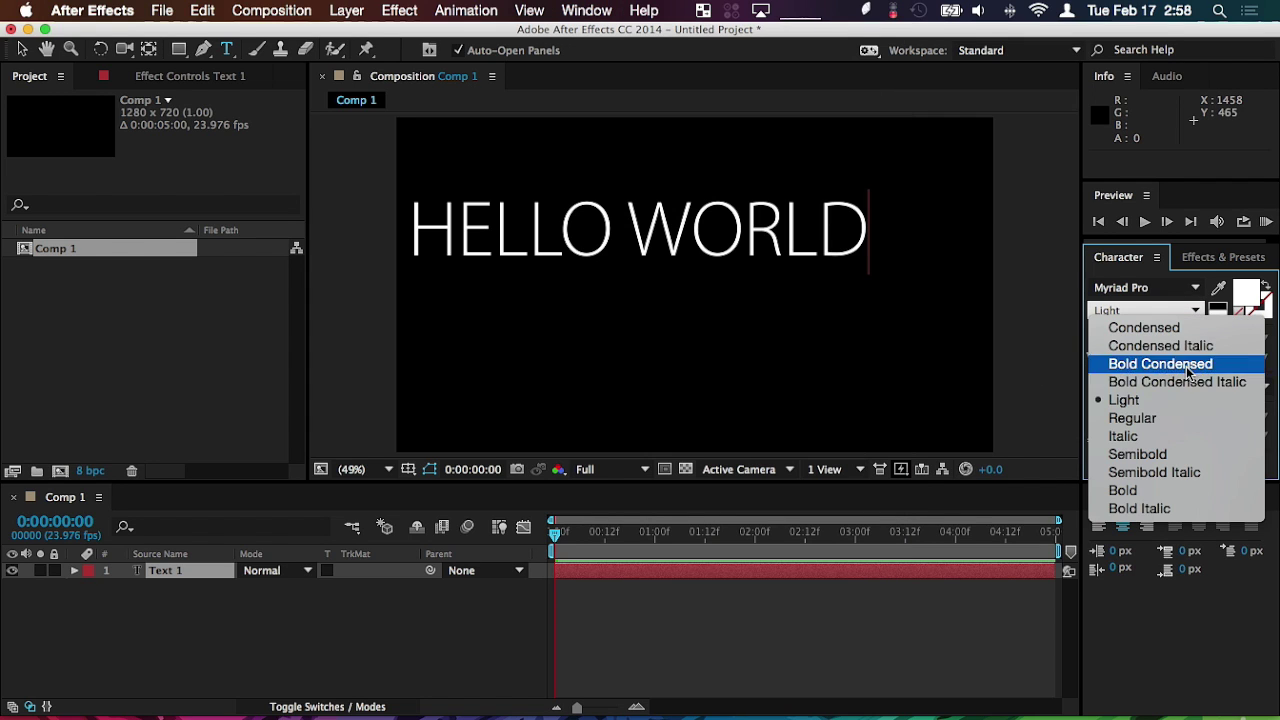
click(1155, 490)
key(super+a)
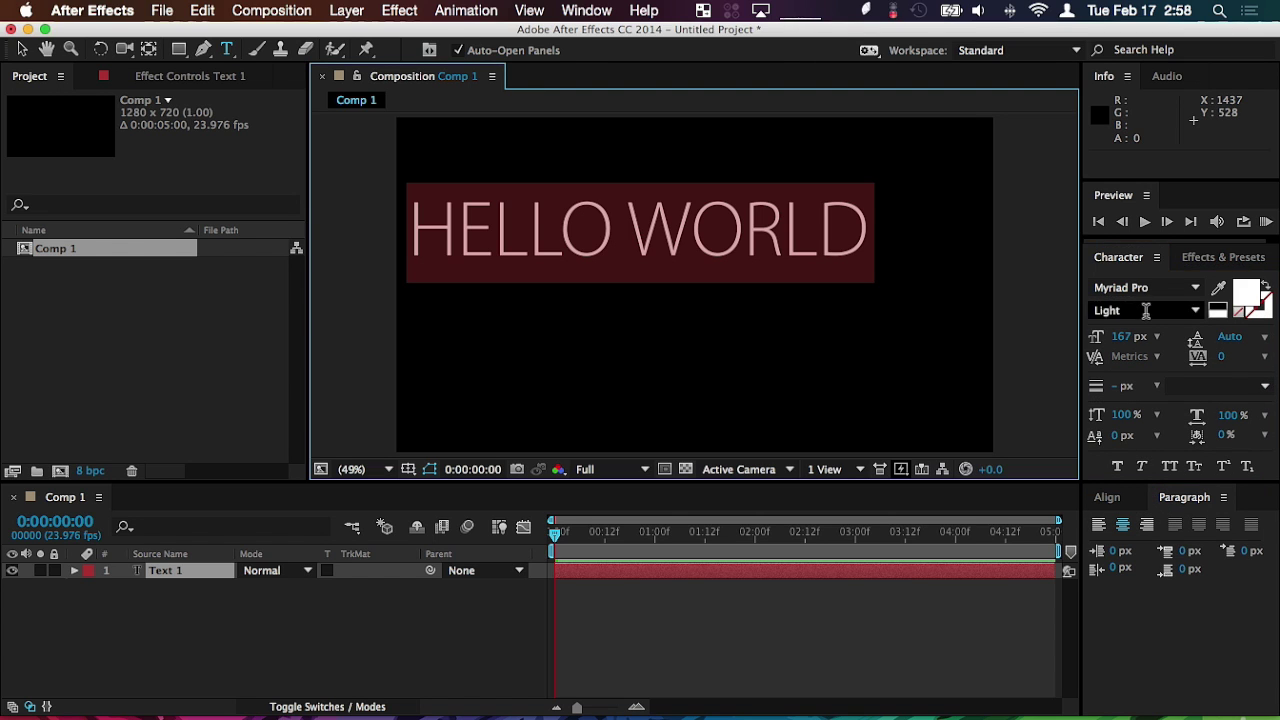
click(1151, 311)
click(1195, 310)
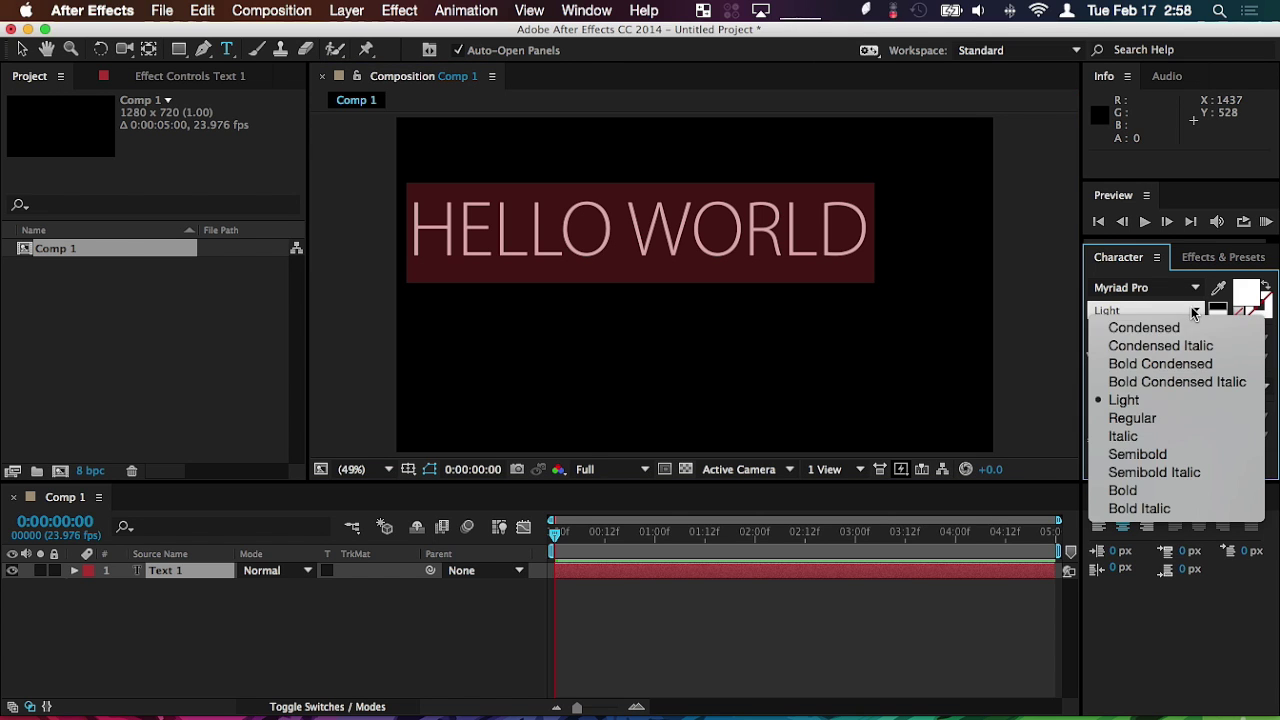
click(1133, 490)
Centre the text layer horizontally and vertically with the Align panel.
click(1118, 499)
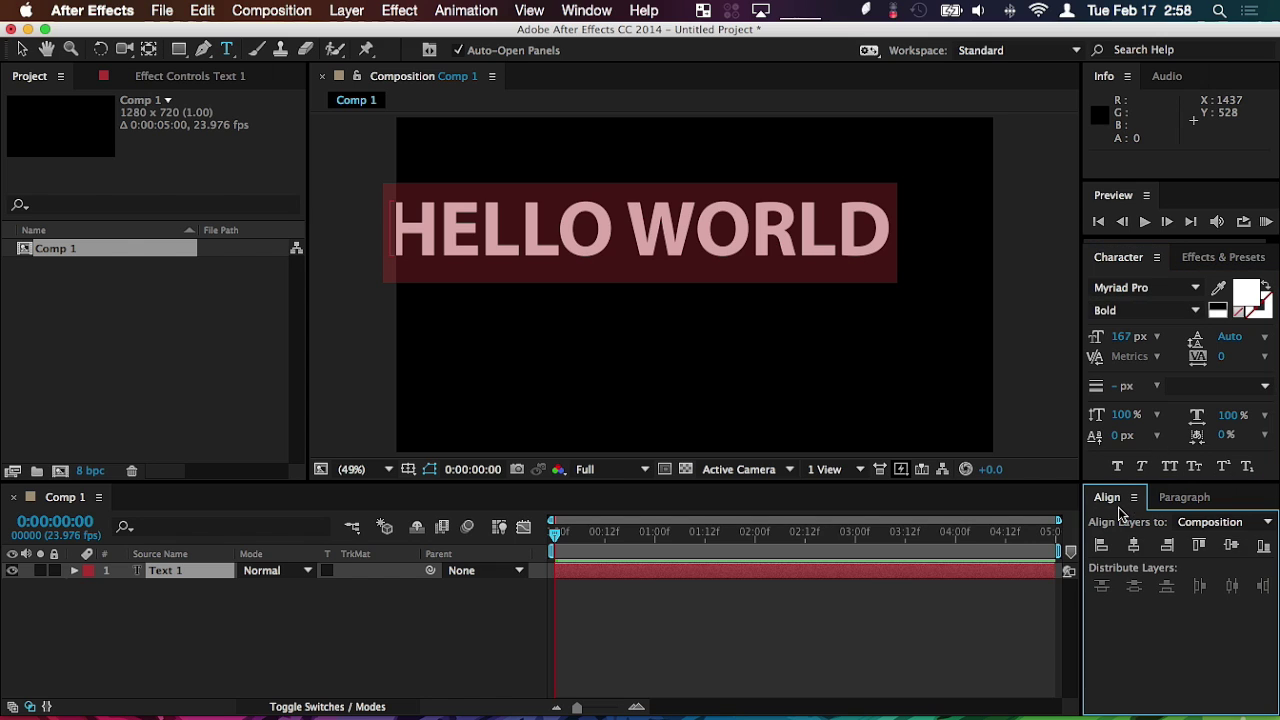
click(1134, 545)
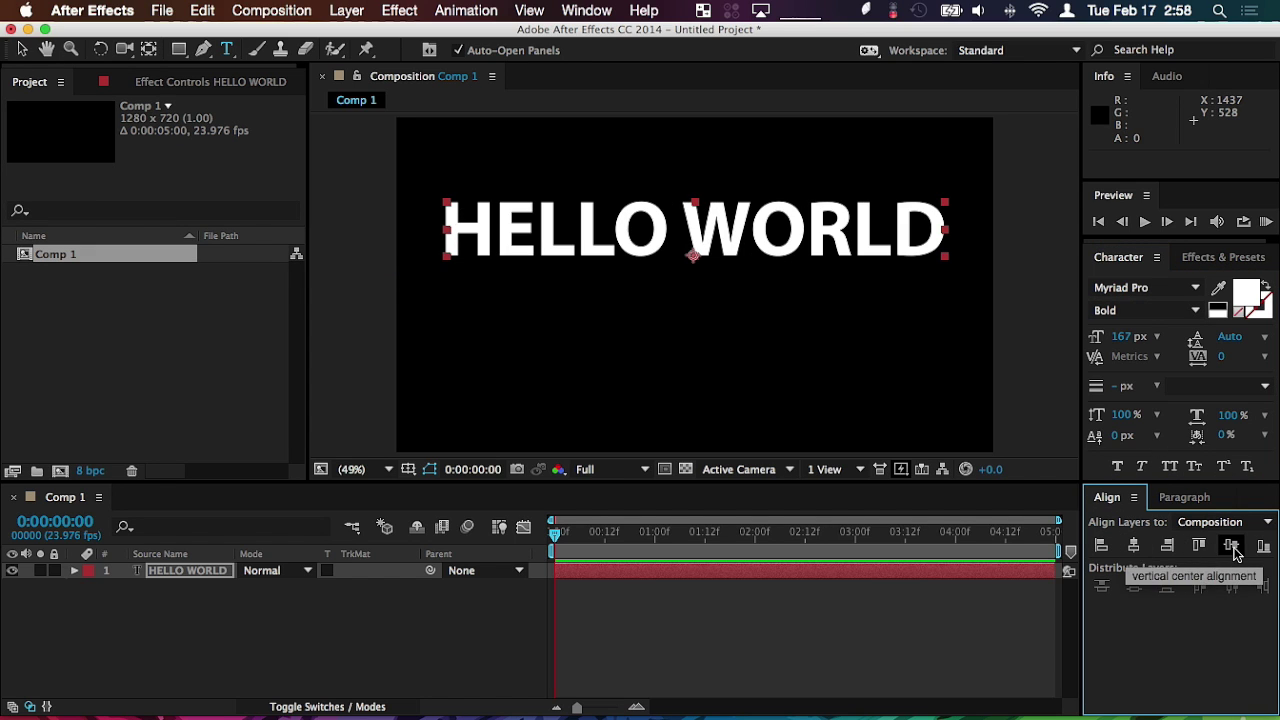
click(1231, 545)
click(21, 51)
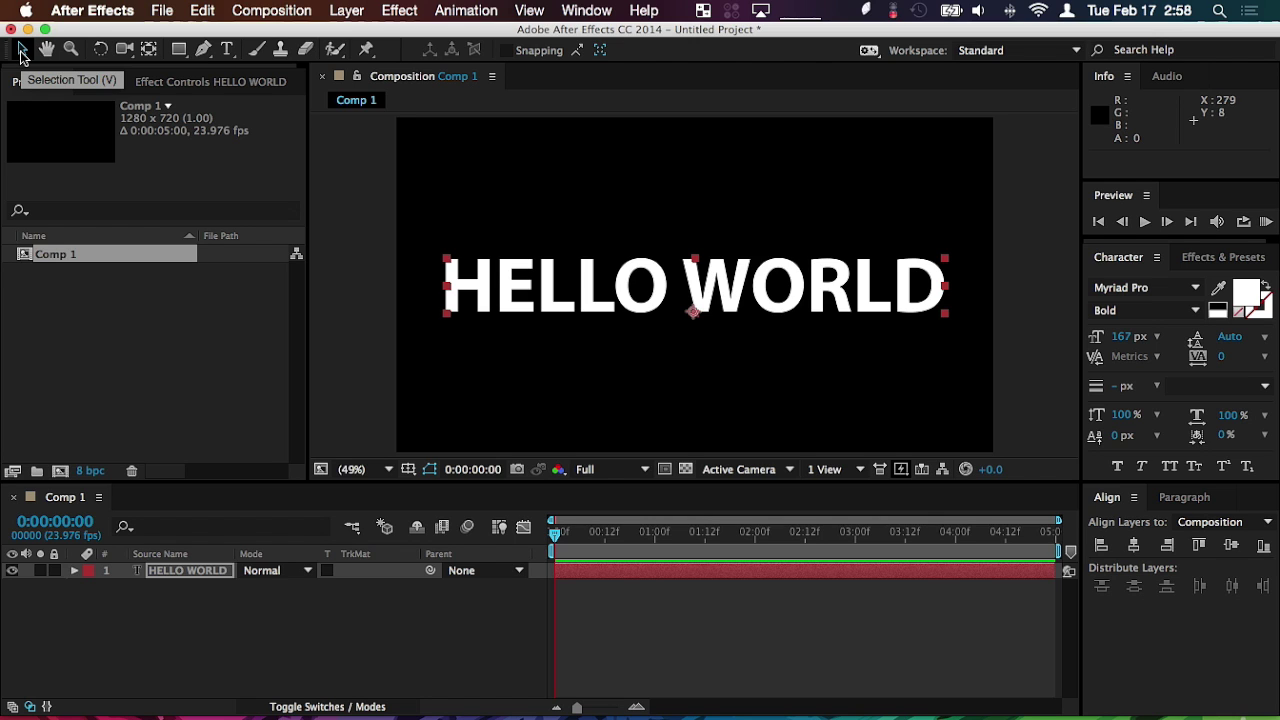
Start a new camera layer from the Layer > New menu.
click(346, 10)
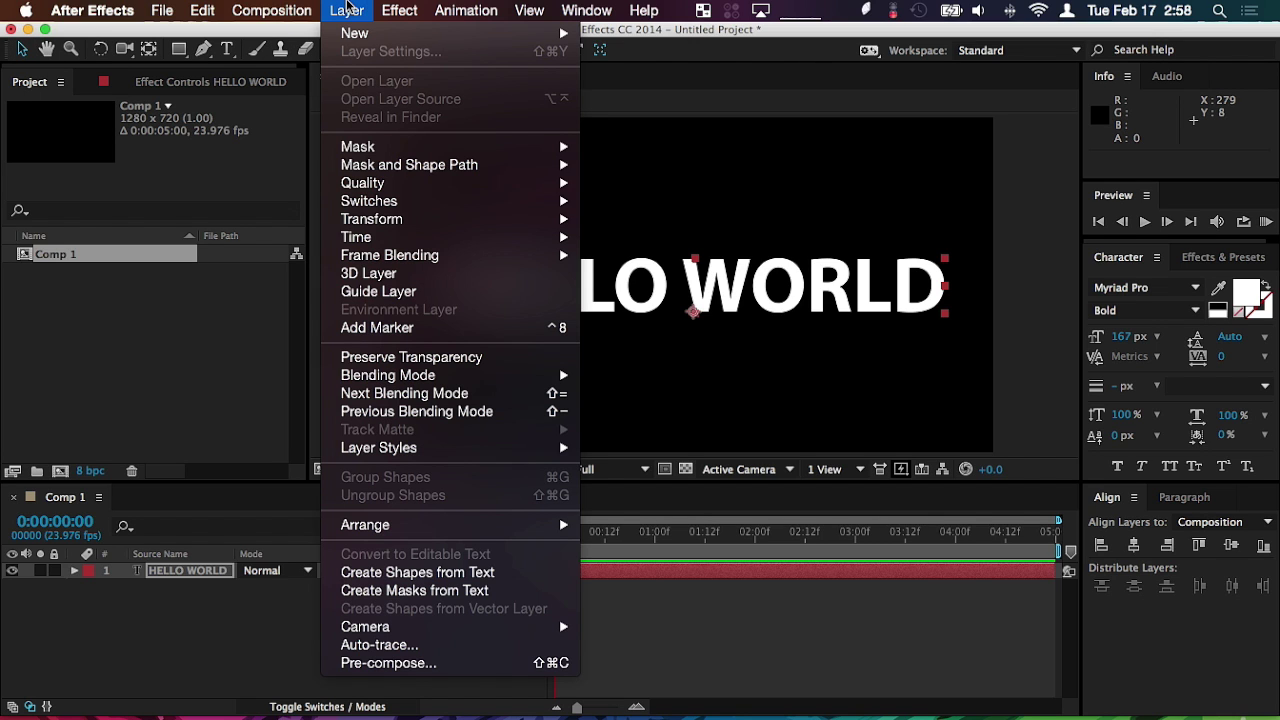
mouse_move(356, 34)
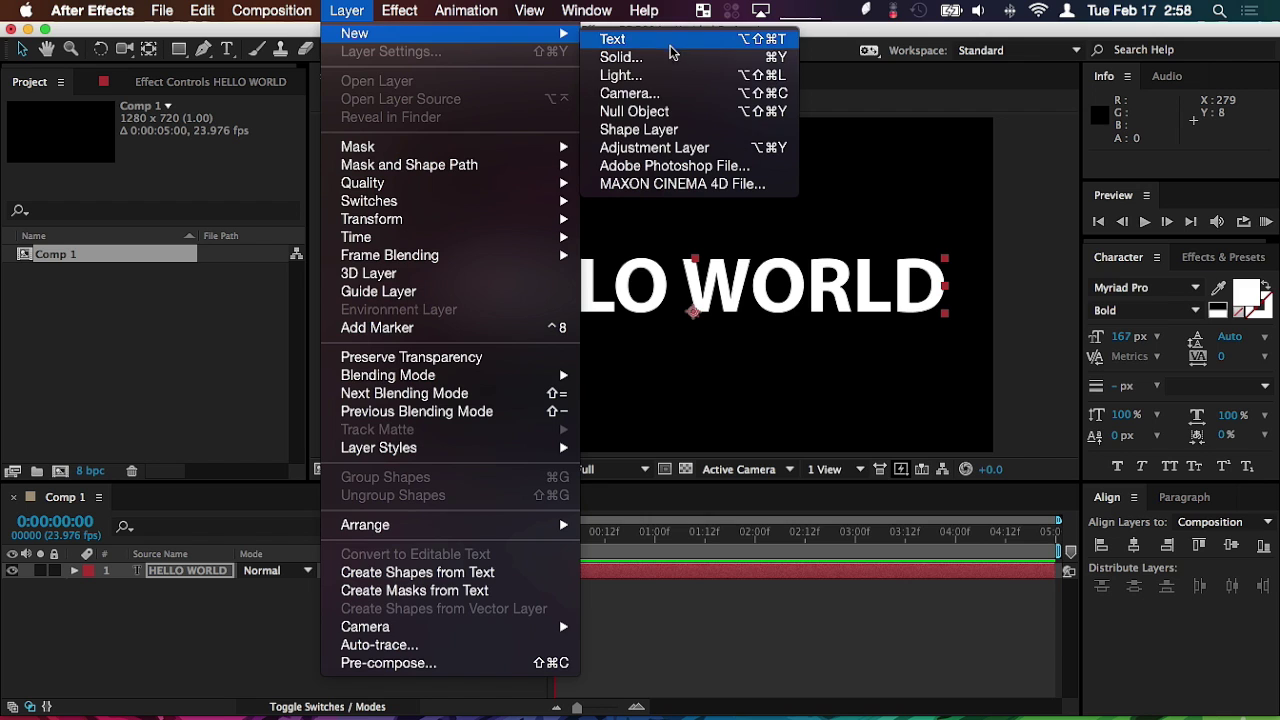
click(670, 94)
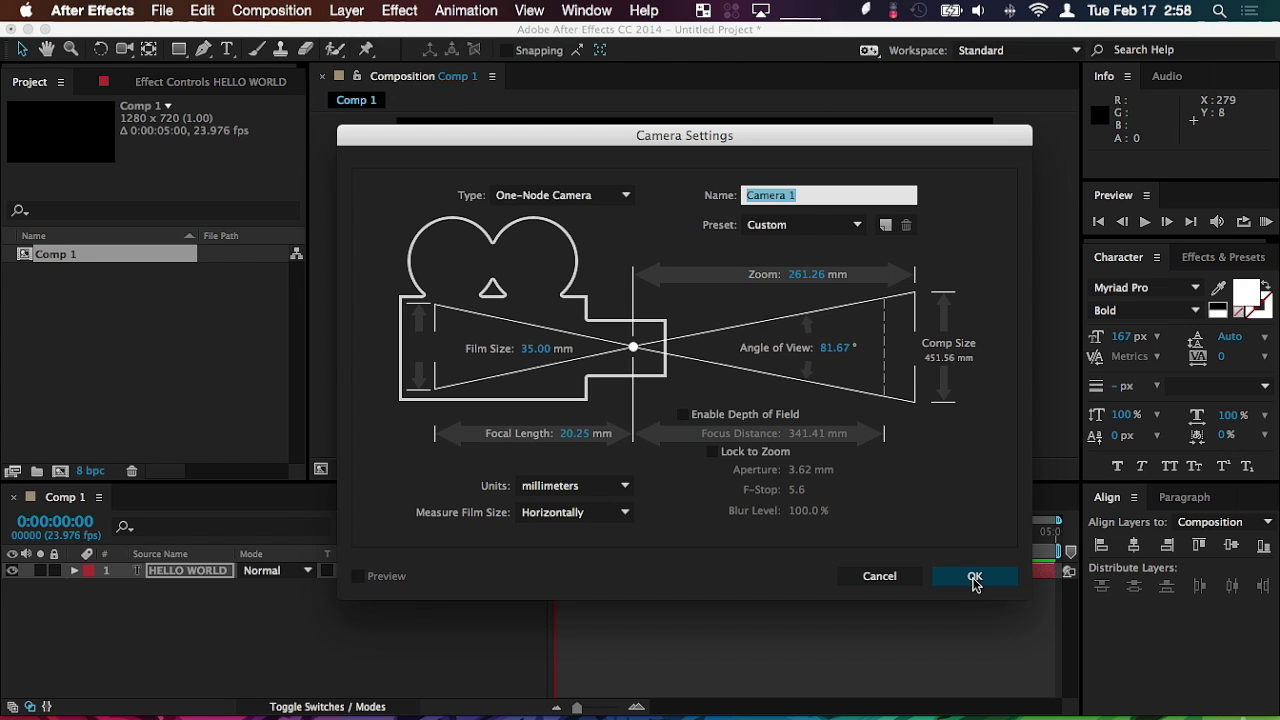
Accept Camera 1's settings and the 2D-layer warning, then add the Light 1 spot light.
click(975, 579)
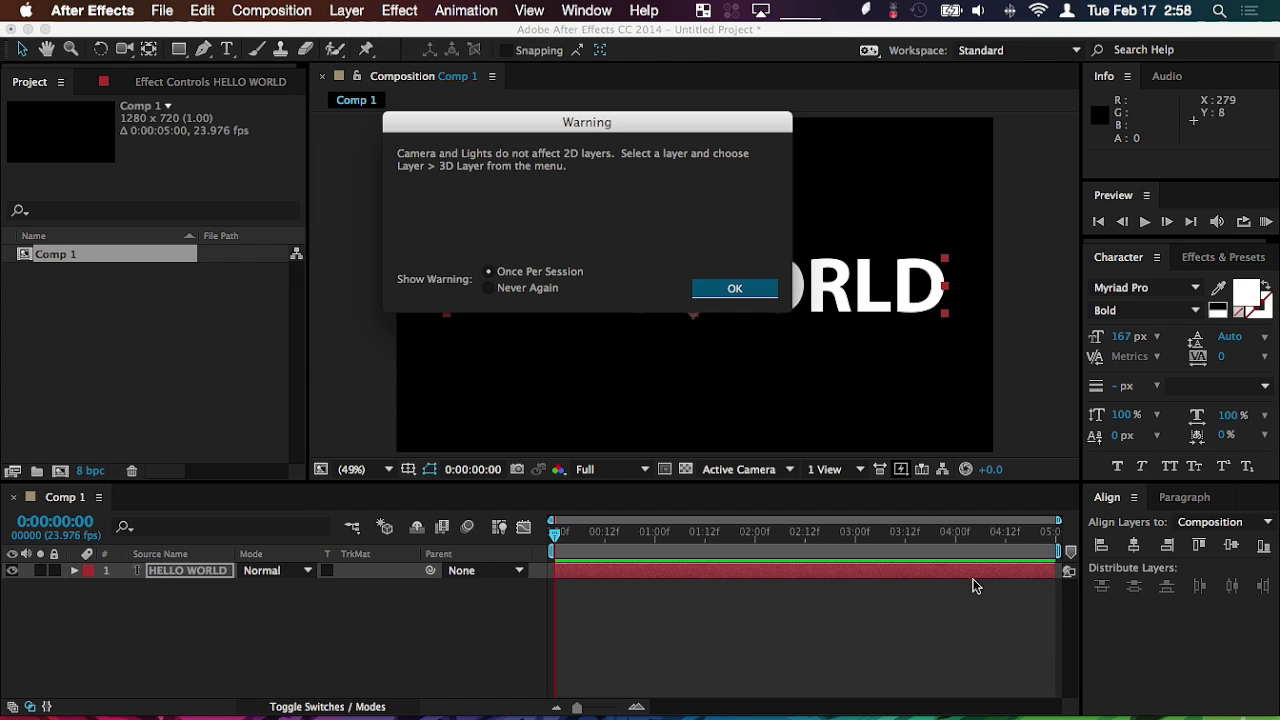
click(731, 292)
click(346, 10)
mouse_move(356, 36)
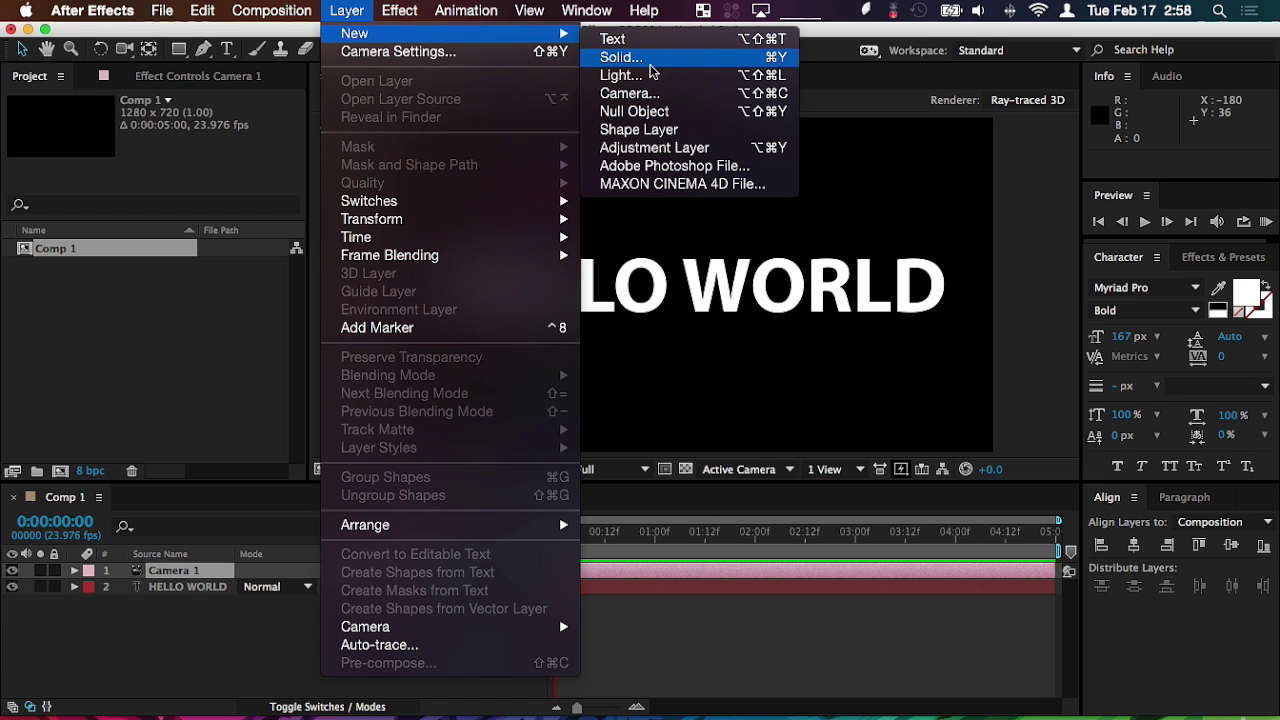
click(620, 75)
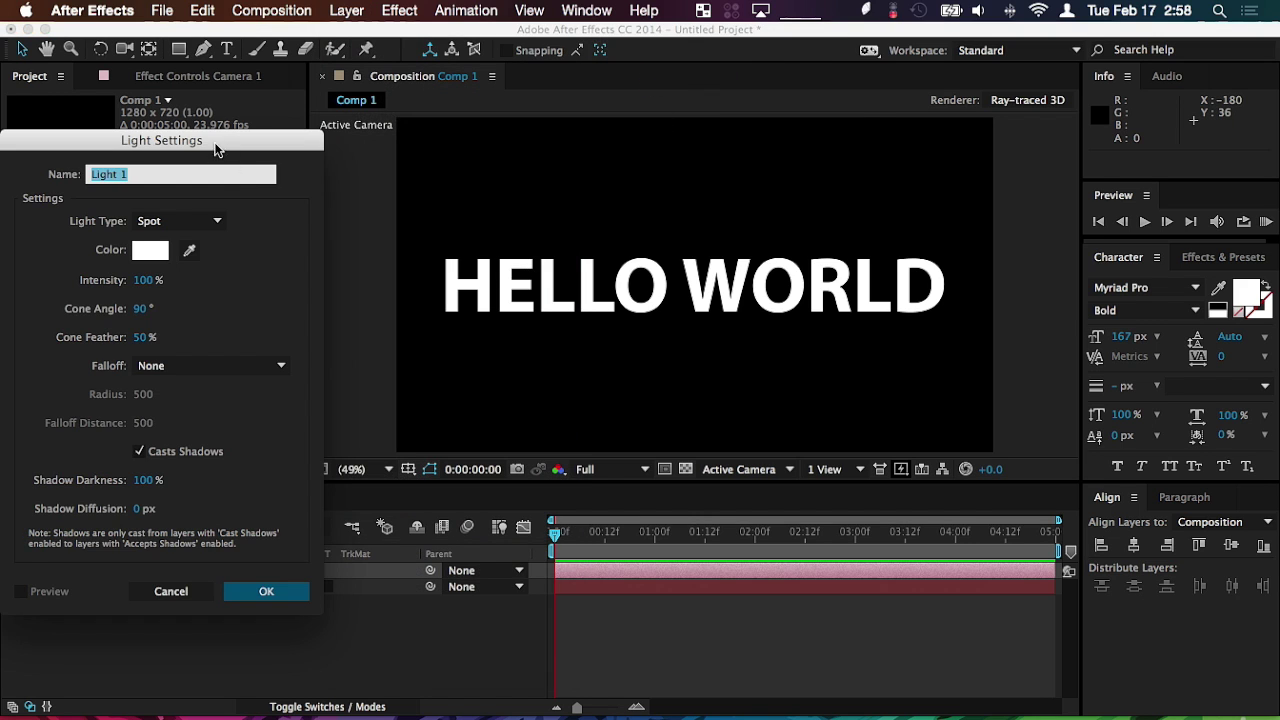
click(826, 580)
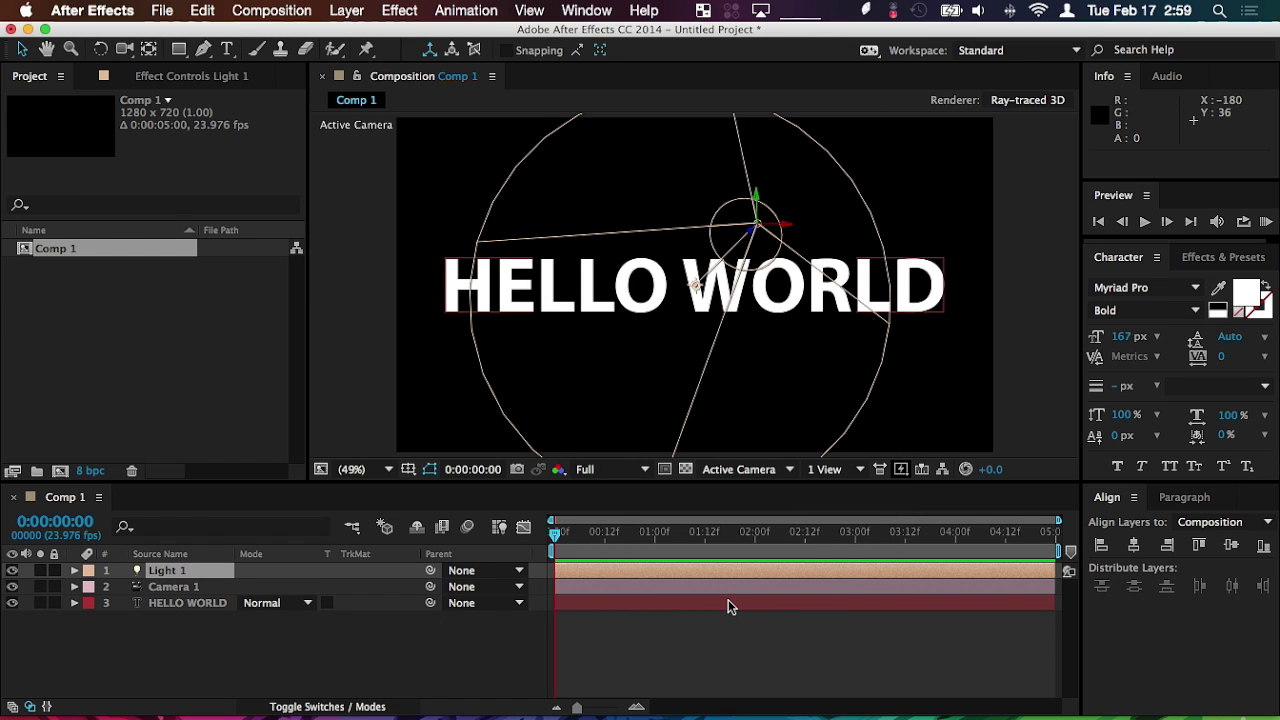
Show the layer switches and turn on the 3D Layer switch for HELLO WORLD.
click(530, 647)
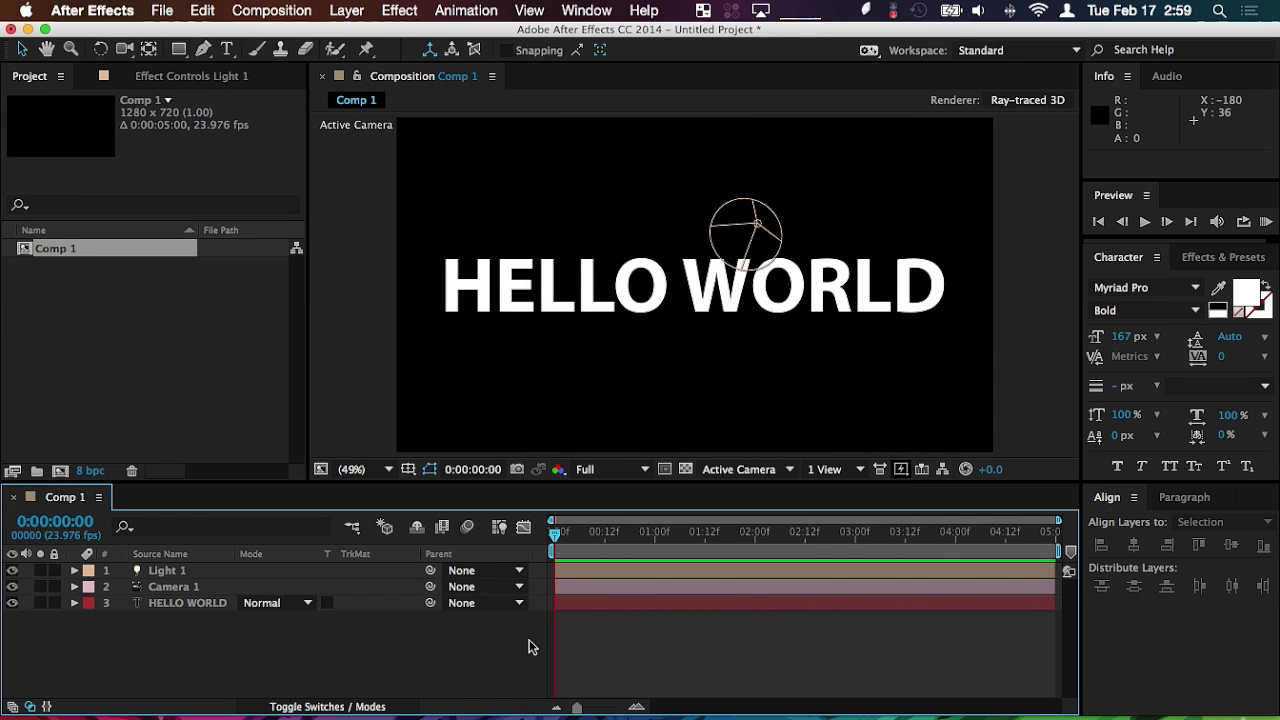
click(13, 707)
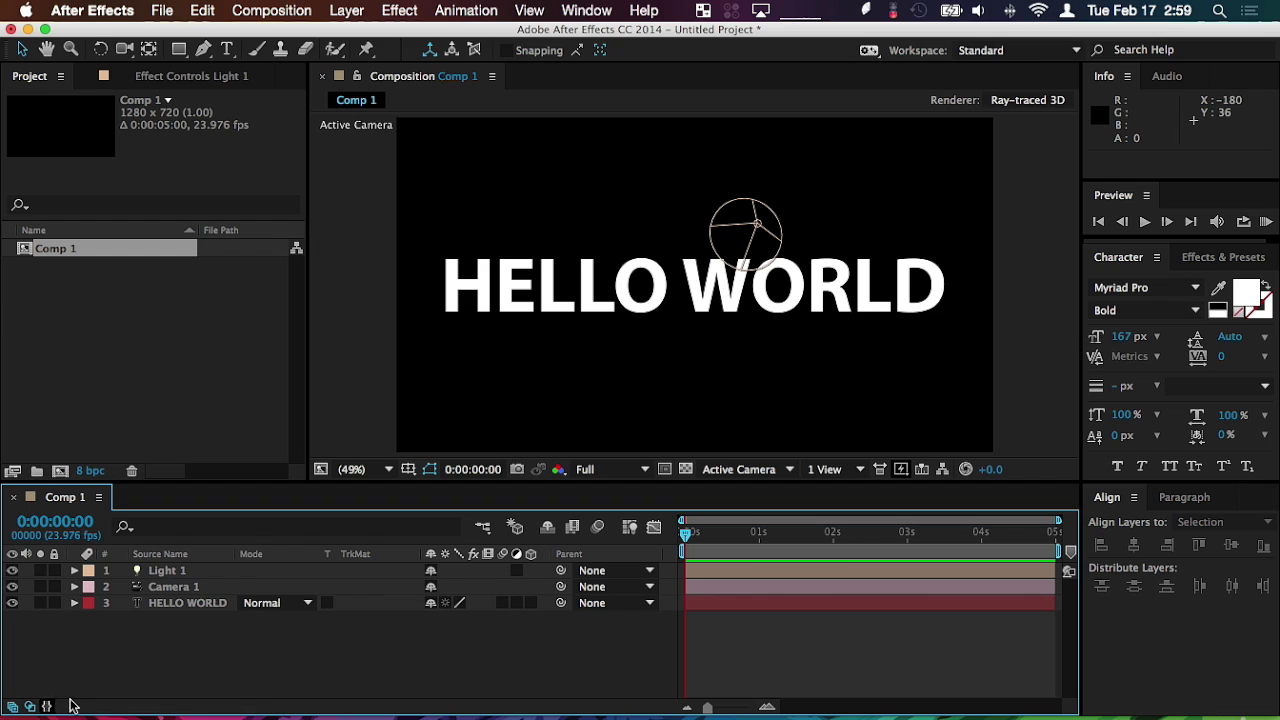
click(530, 603)
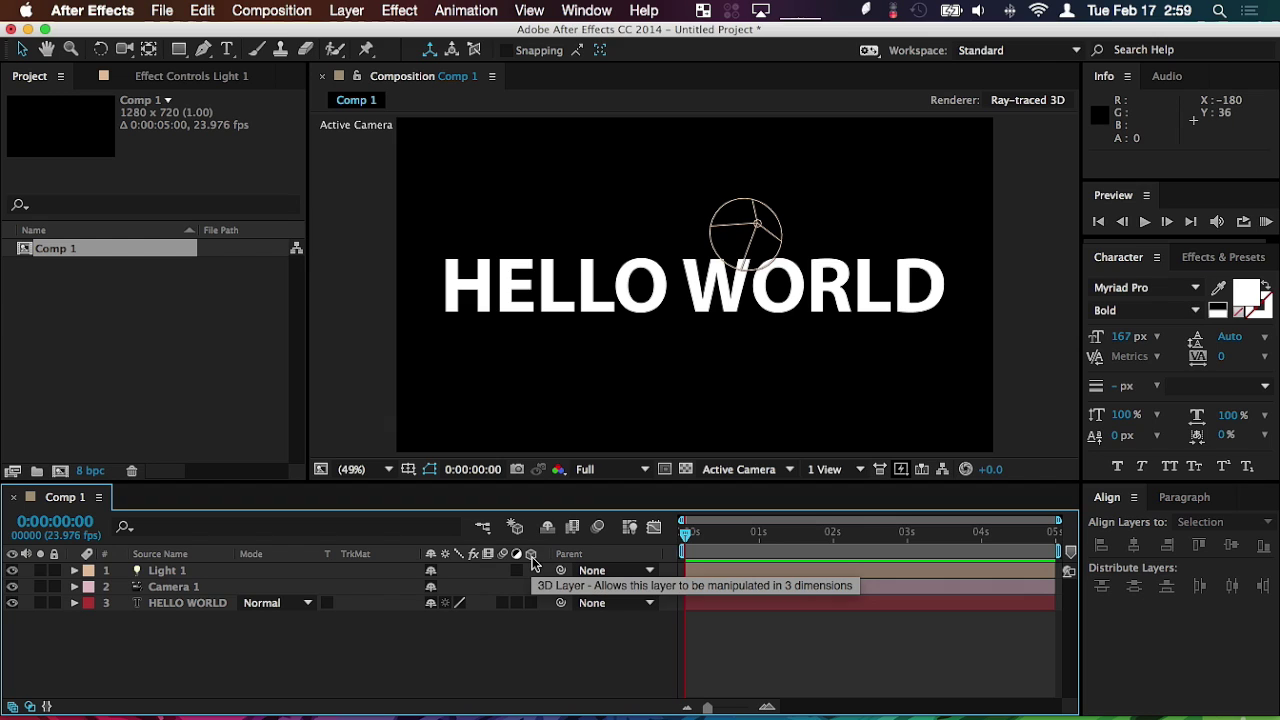
click(530, 602)
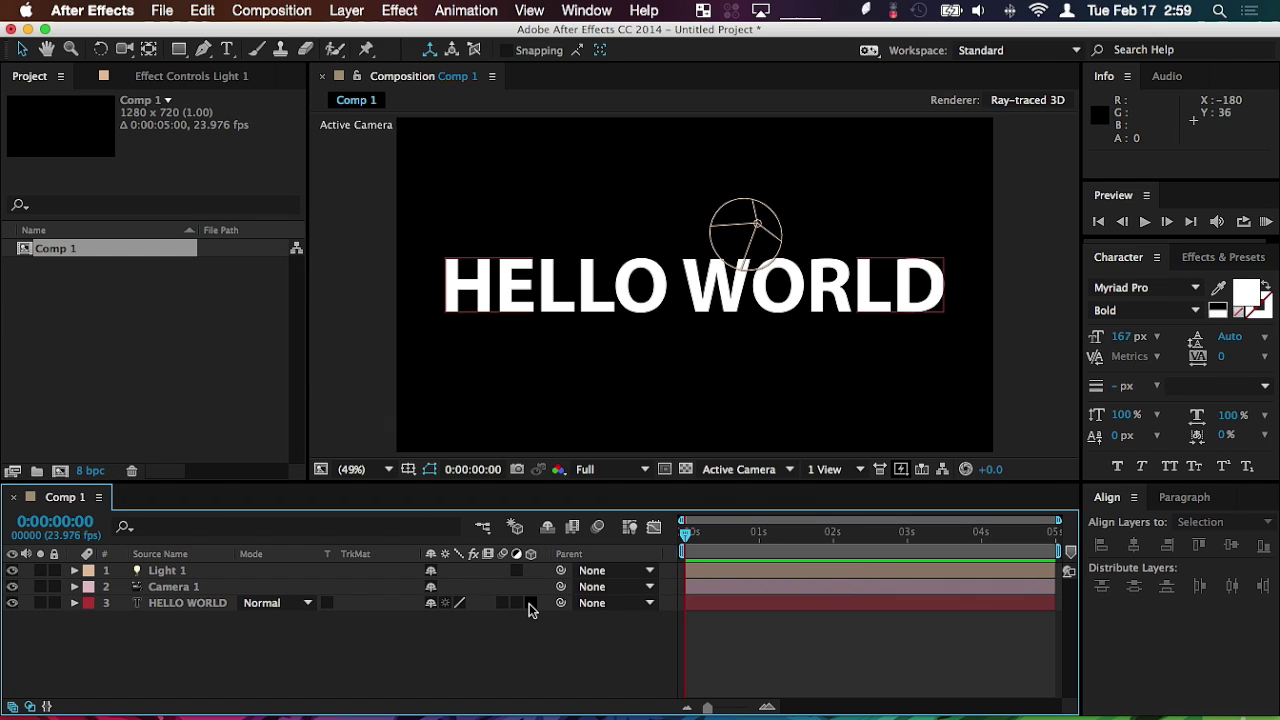
click(530, 603)
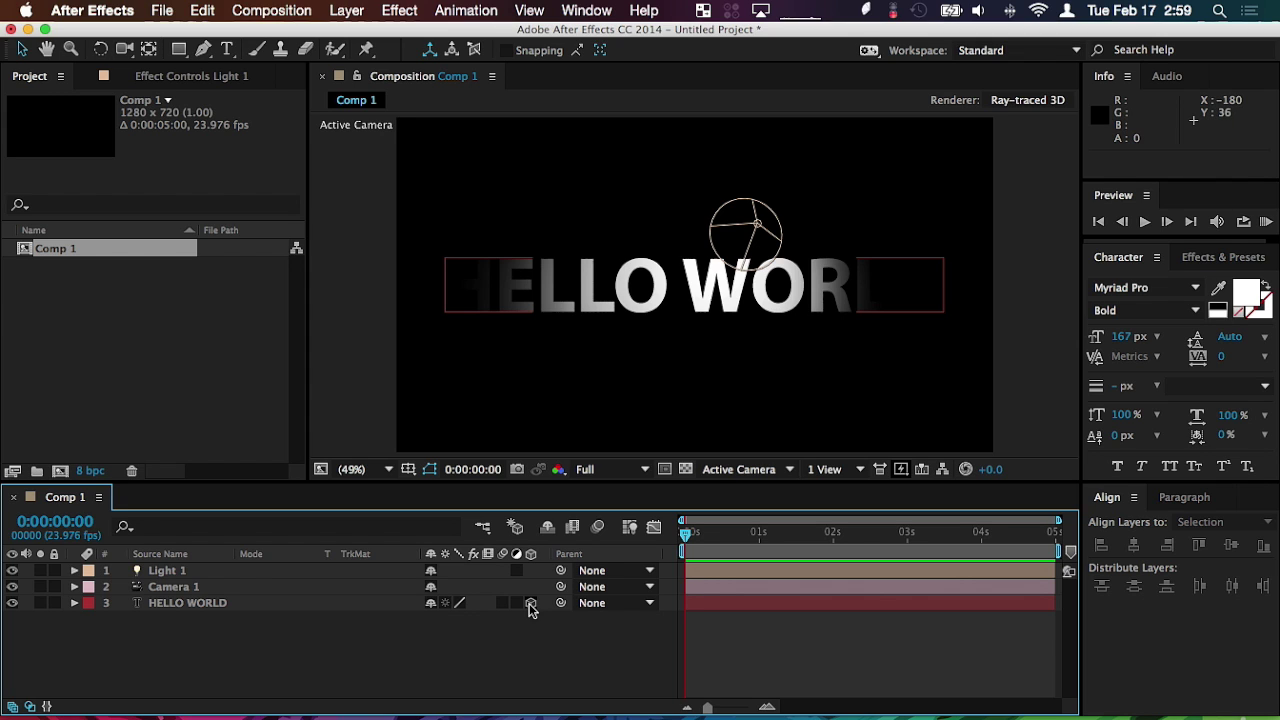
Raise Light 1 above the text, then orbit, pan and dolly Camera 1 closer at an angle.
click(760, 232)
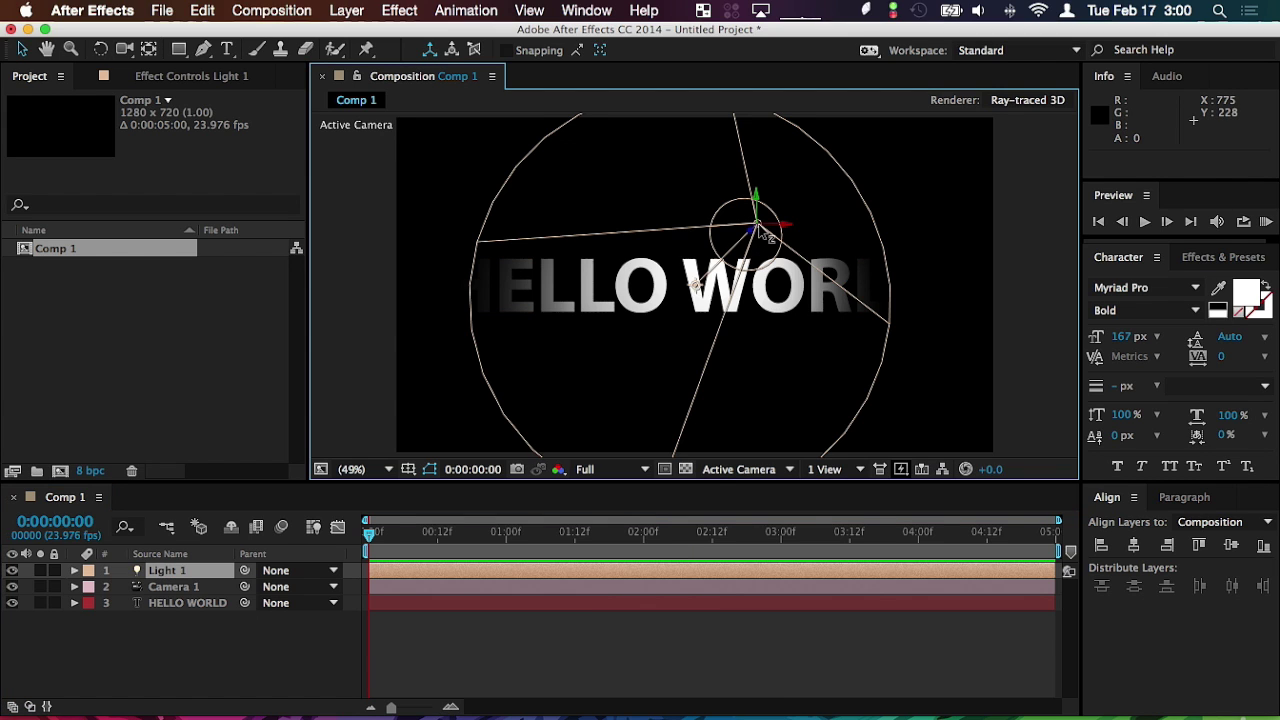
drag(762, 232, 709, 214)
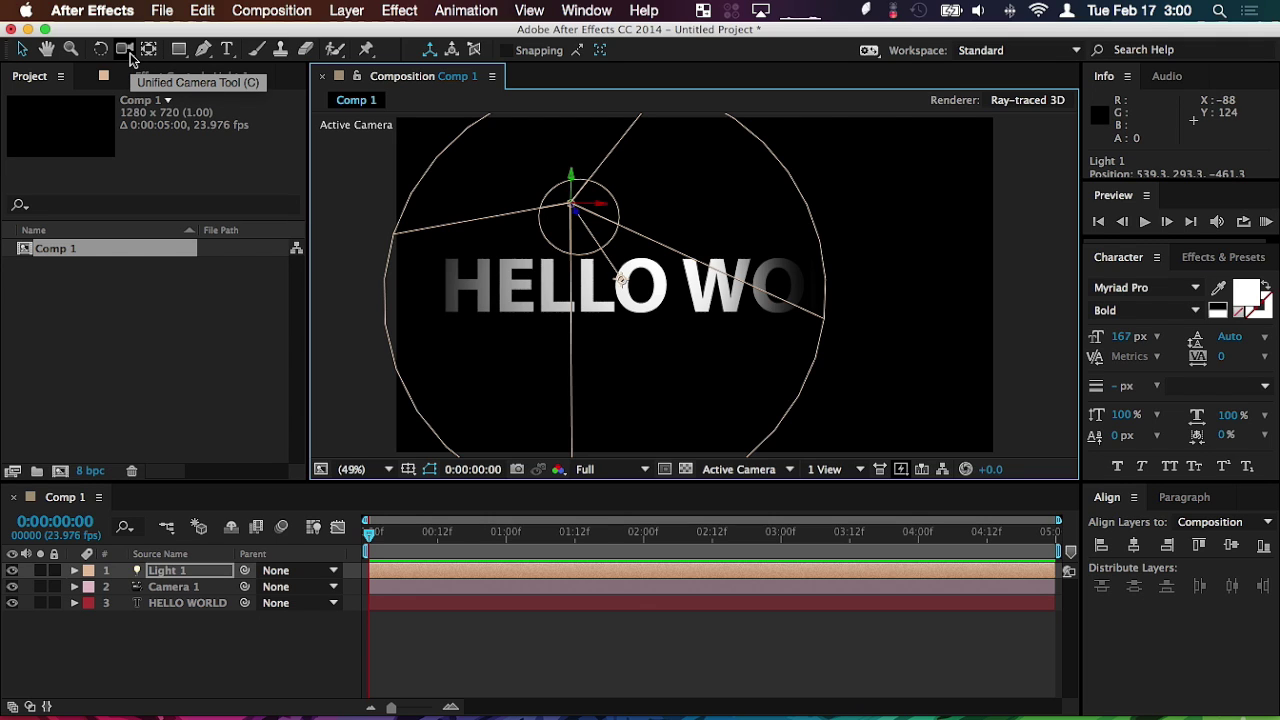
click(130, 56)
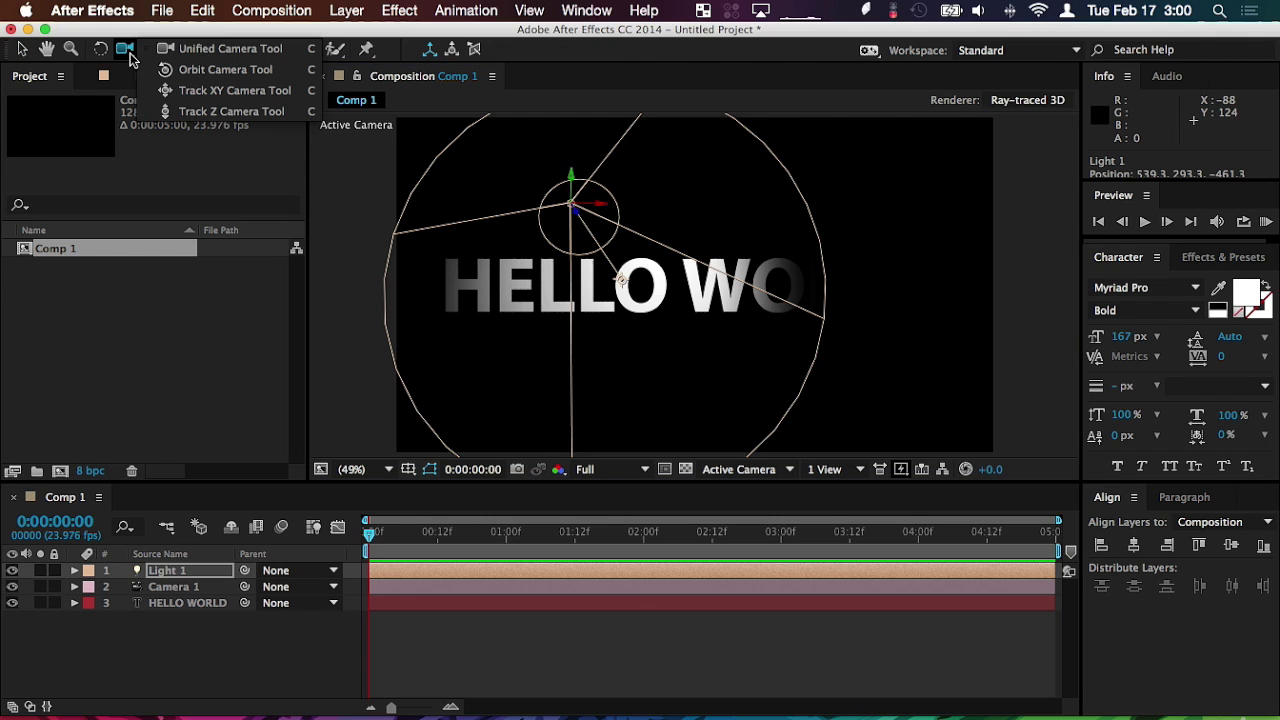
click(250, 78)
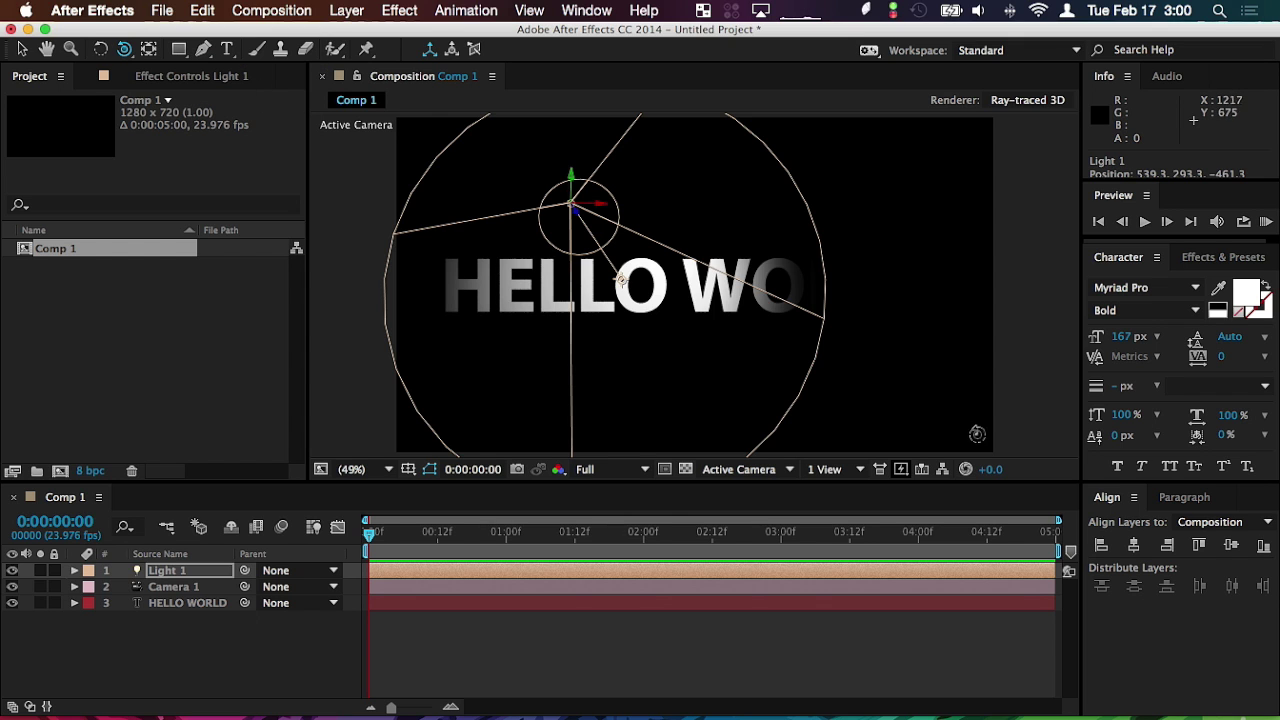
drag(803, 282, 828, 270)
key(c)
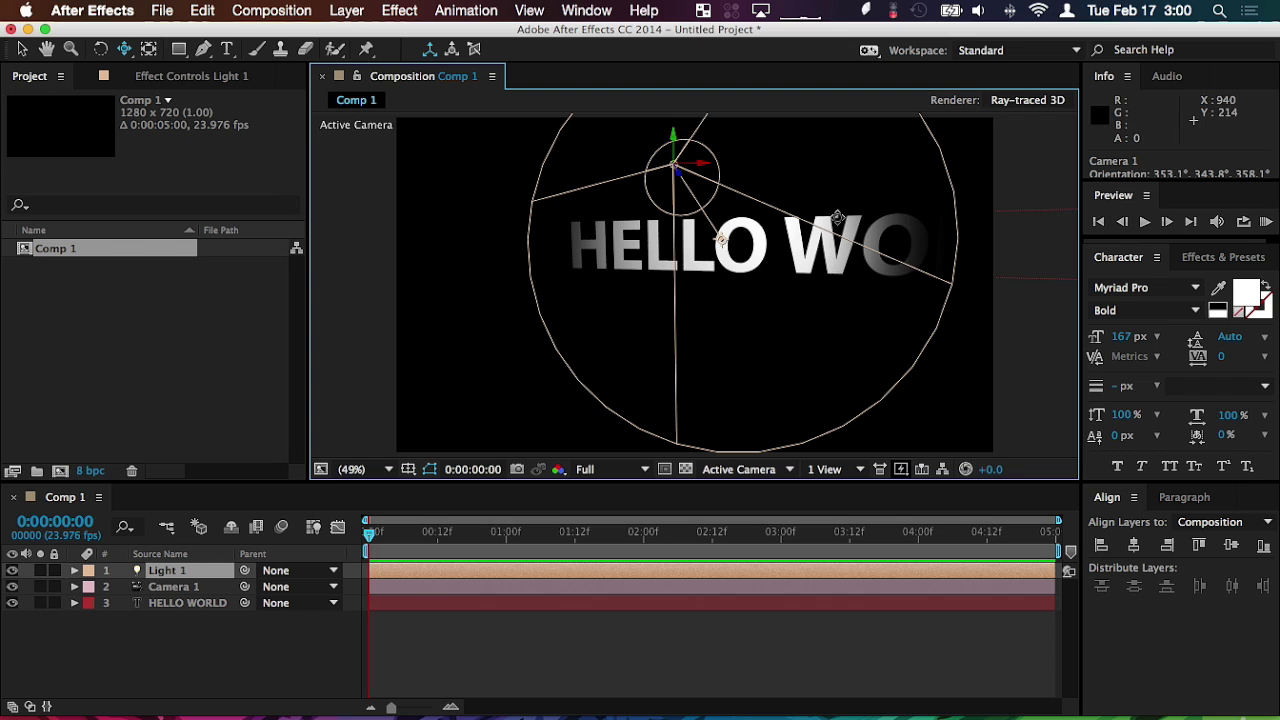
drag(838, 217, 373, 375)
key(c)
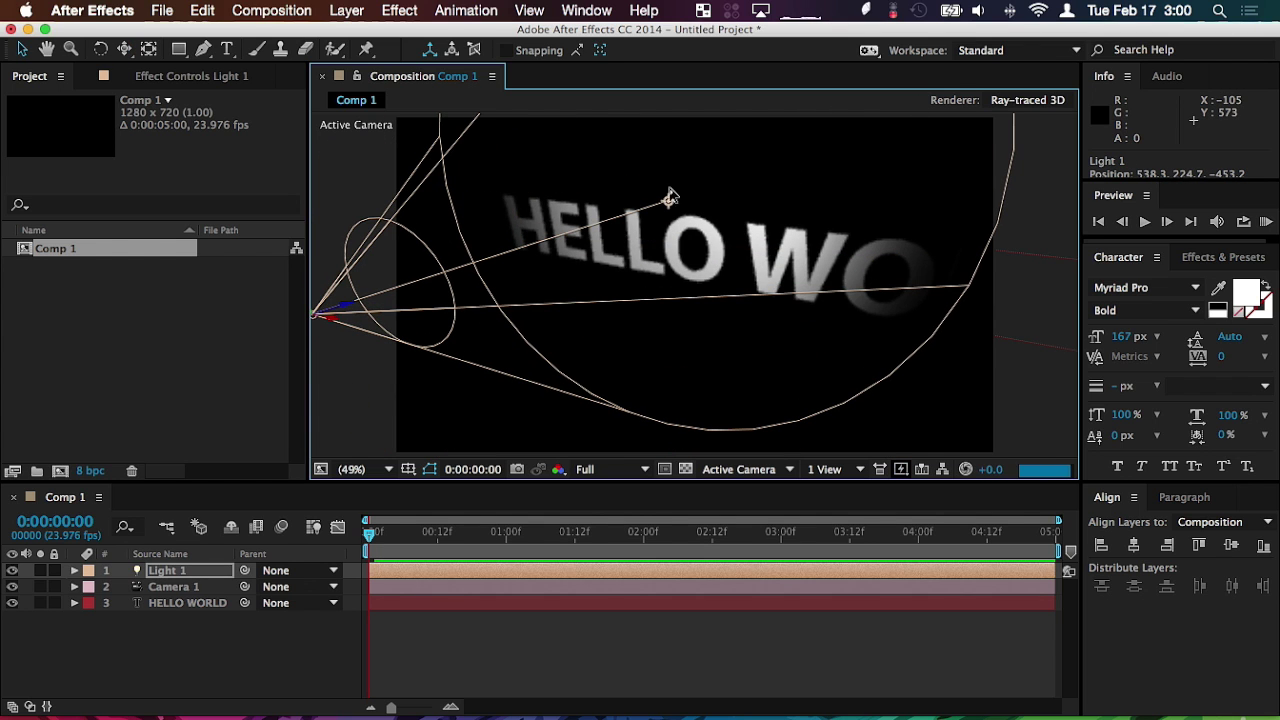
Reveal HELLO WORLD's Geometry Options and scrub Extrusion Depth up to 143.0.
click(207, 602)
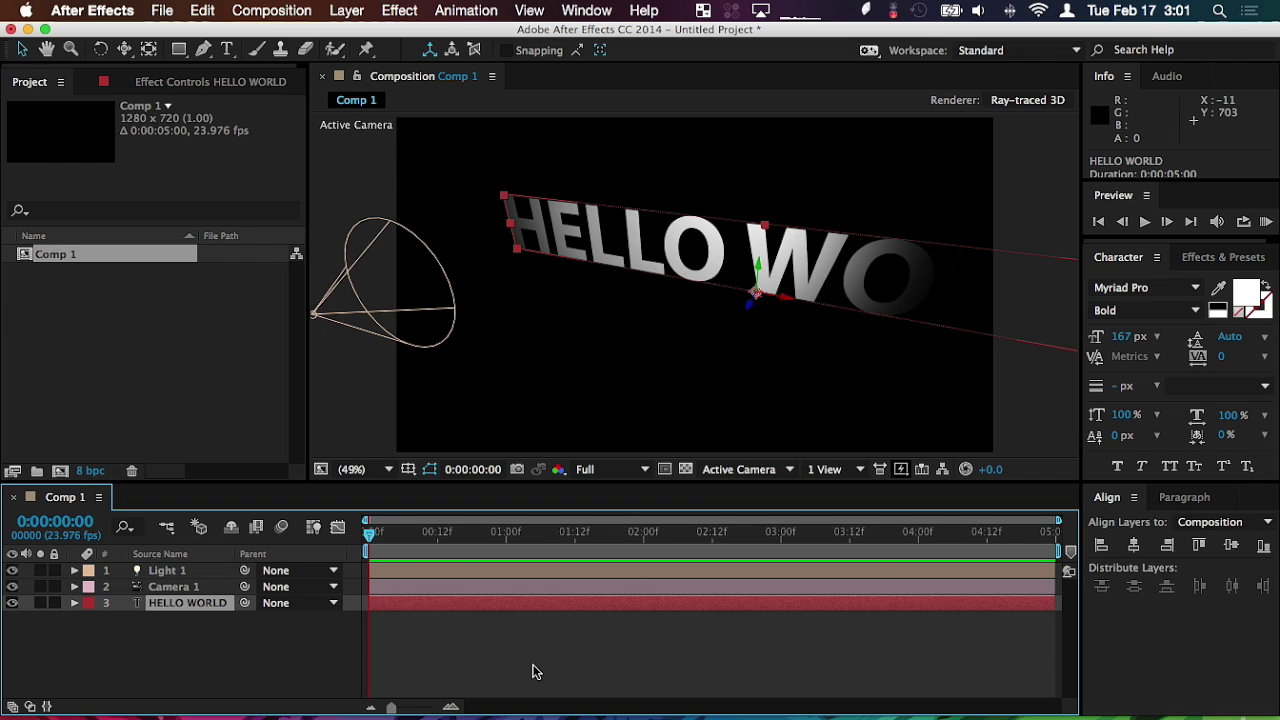
key(a)
key(a)
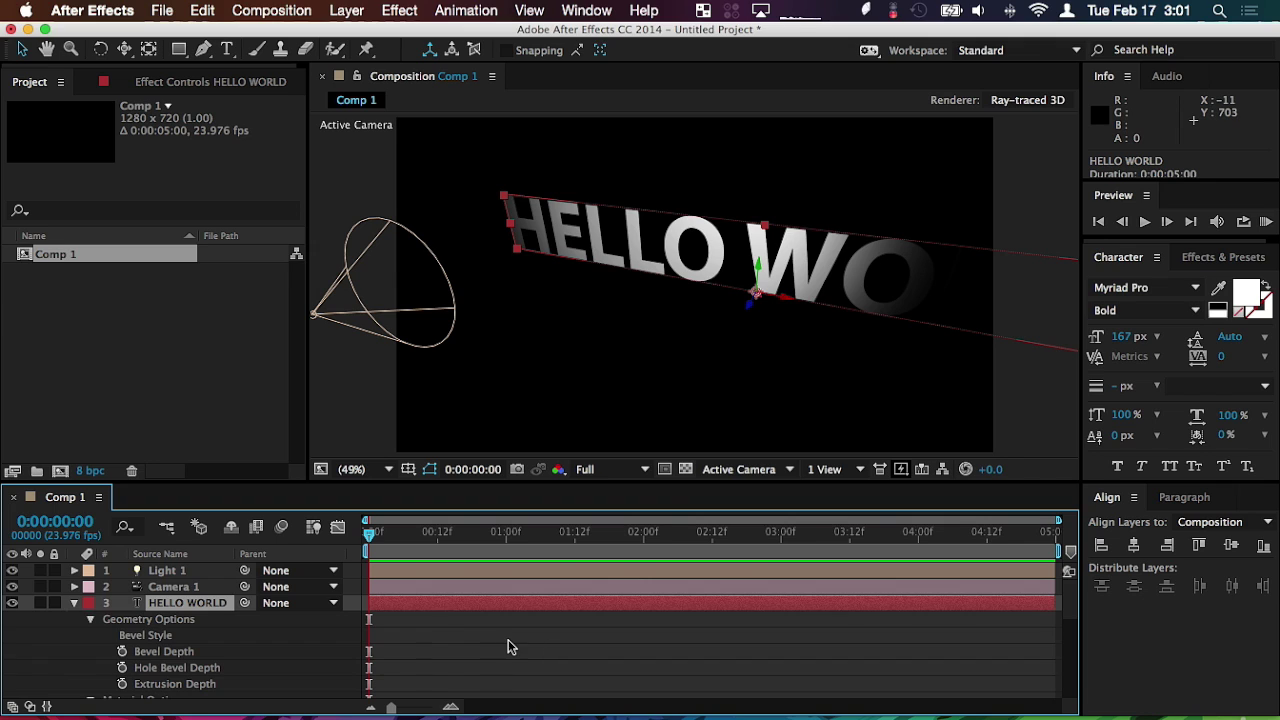
scroll(505, 647, down, 2)
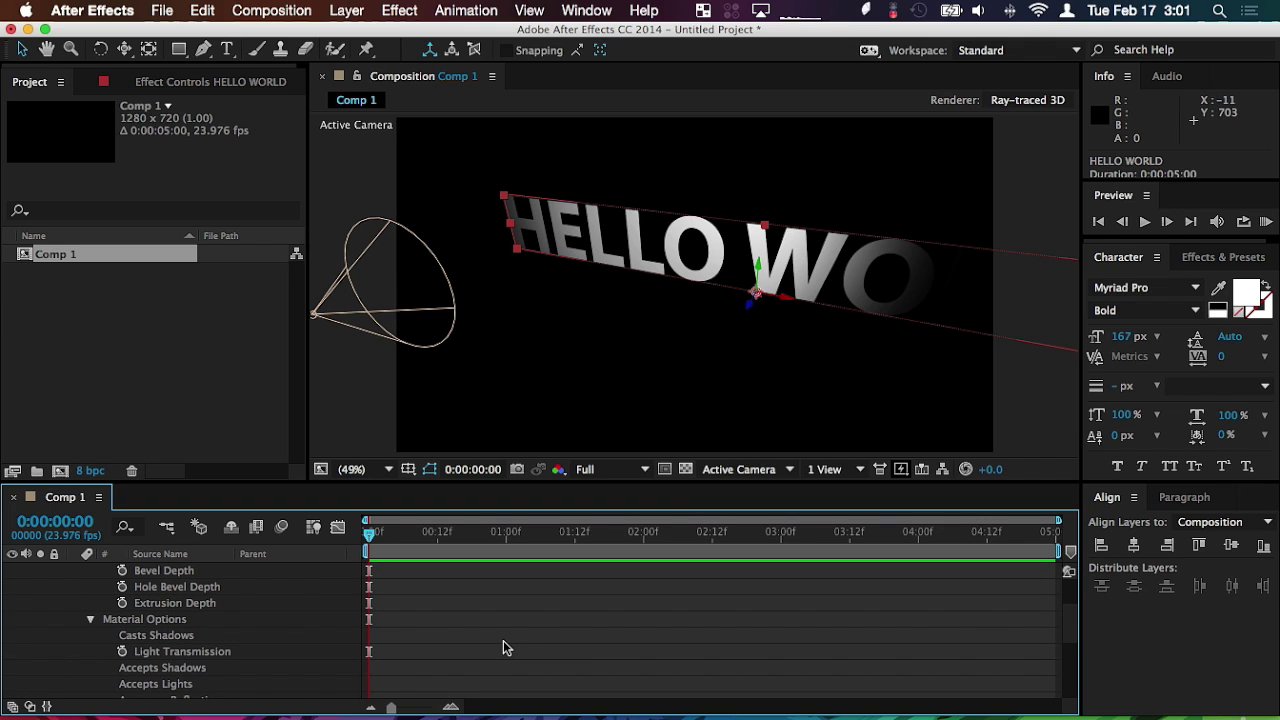
scroll(262, 660, up, 2)
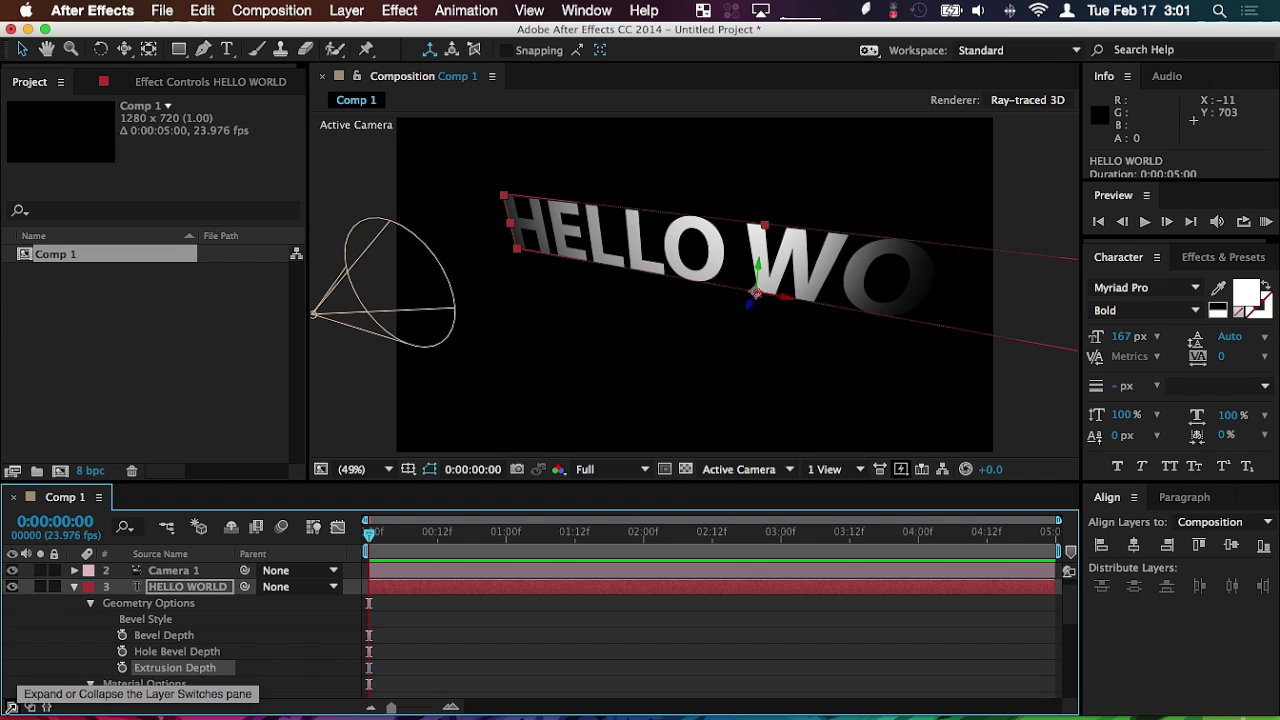
click(12, 706)
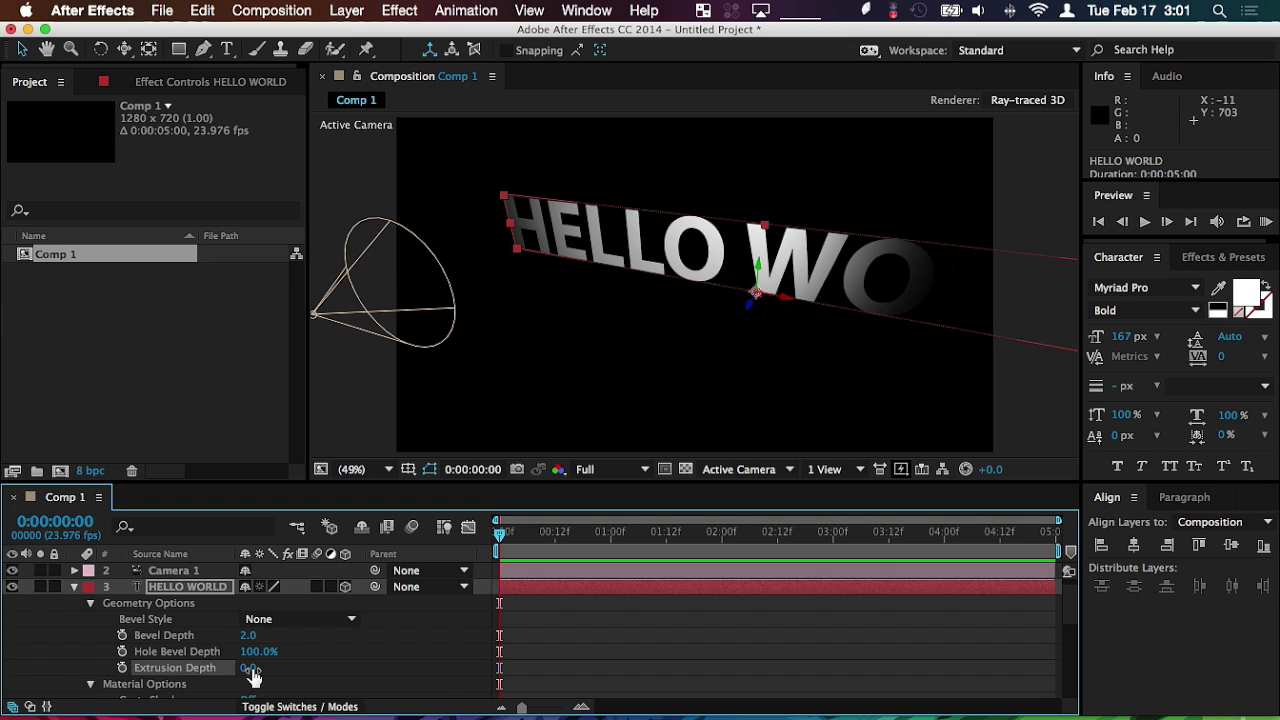
drag(253, 678, 268, 675)
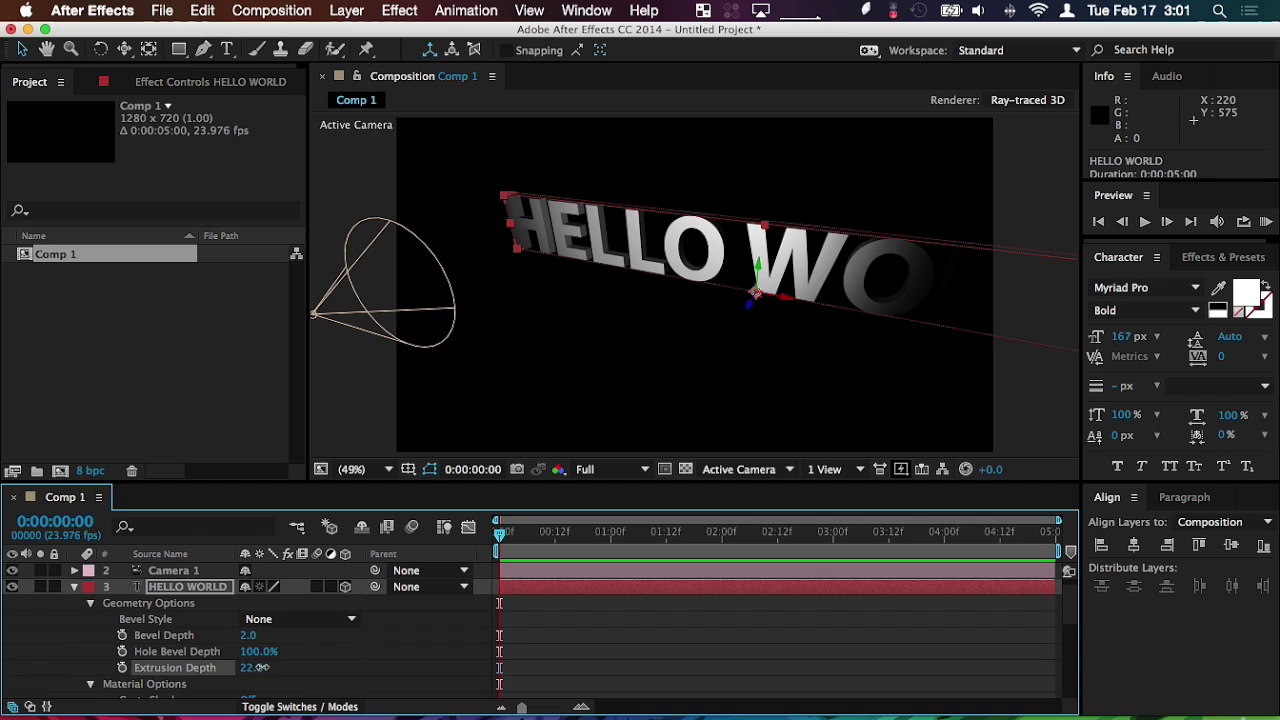
drag(252, 668, 366, 658)
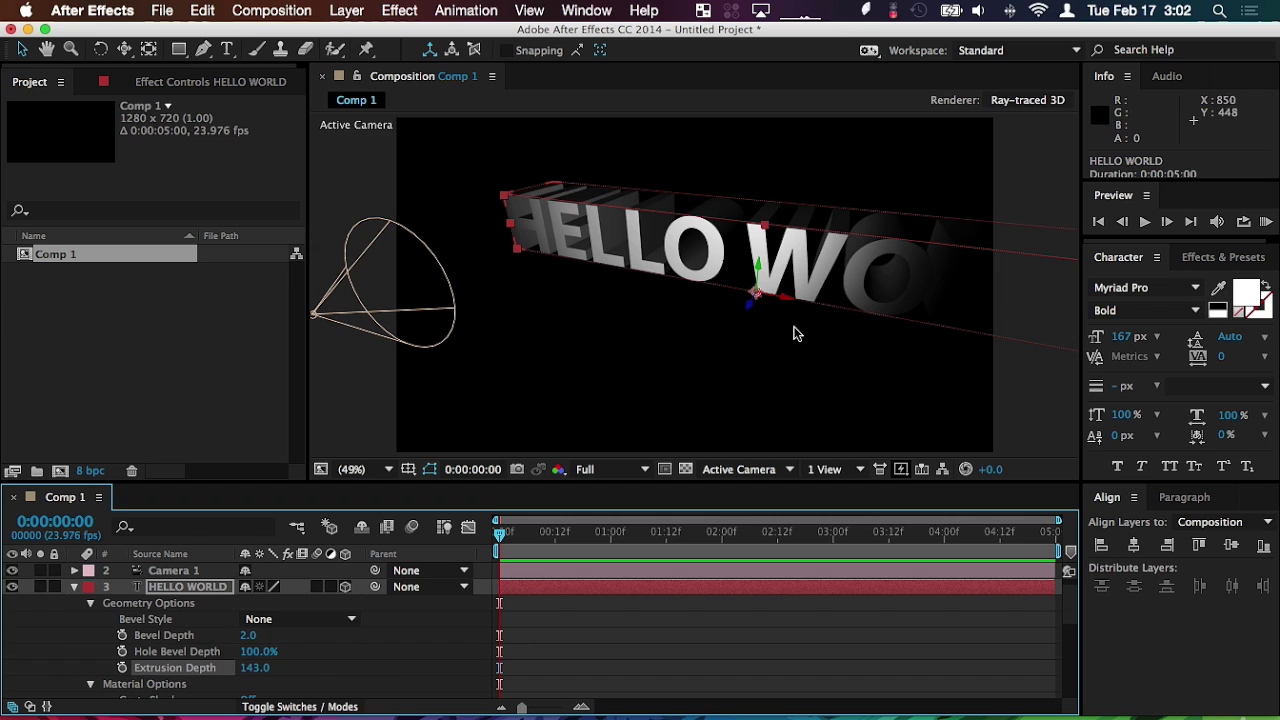
Open the Fast Previews quality menu in the composition viewer.
click(901, 469)
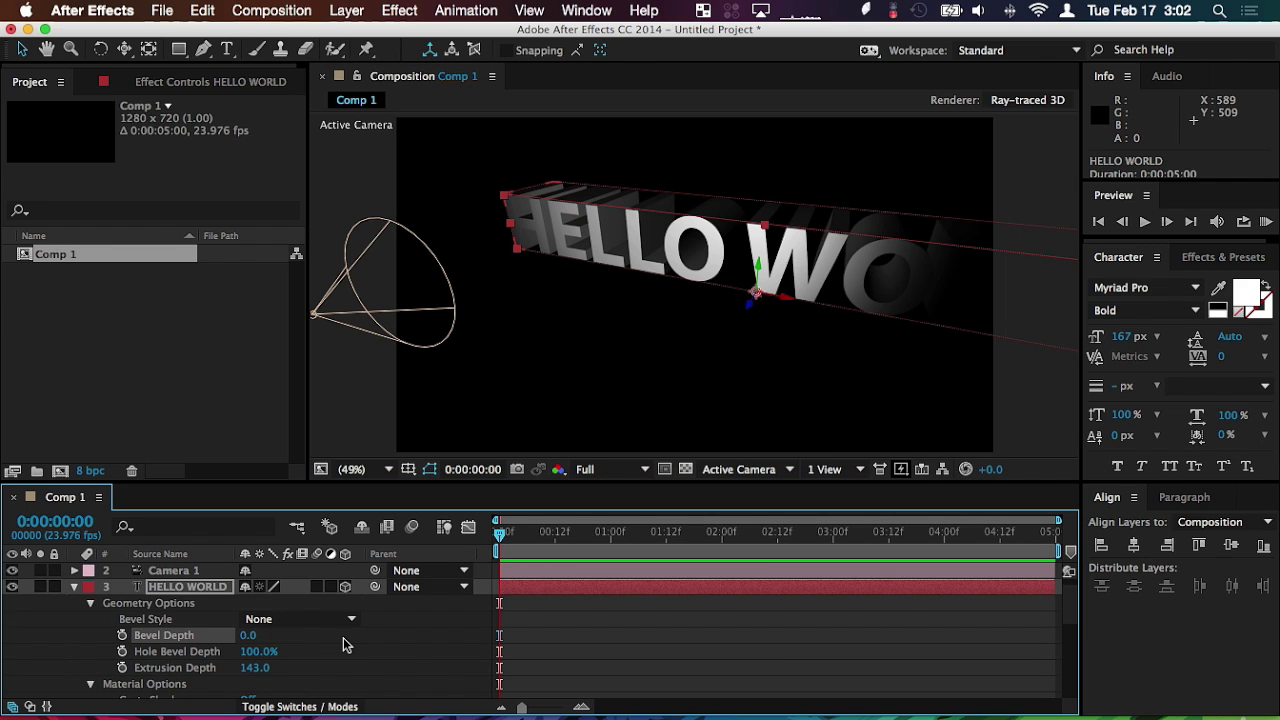
Choose the Convex bevel style and scrub Bevel Depth to 5.1.
click(276, 619)
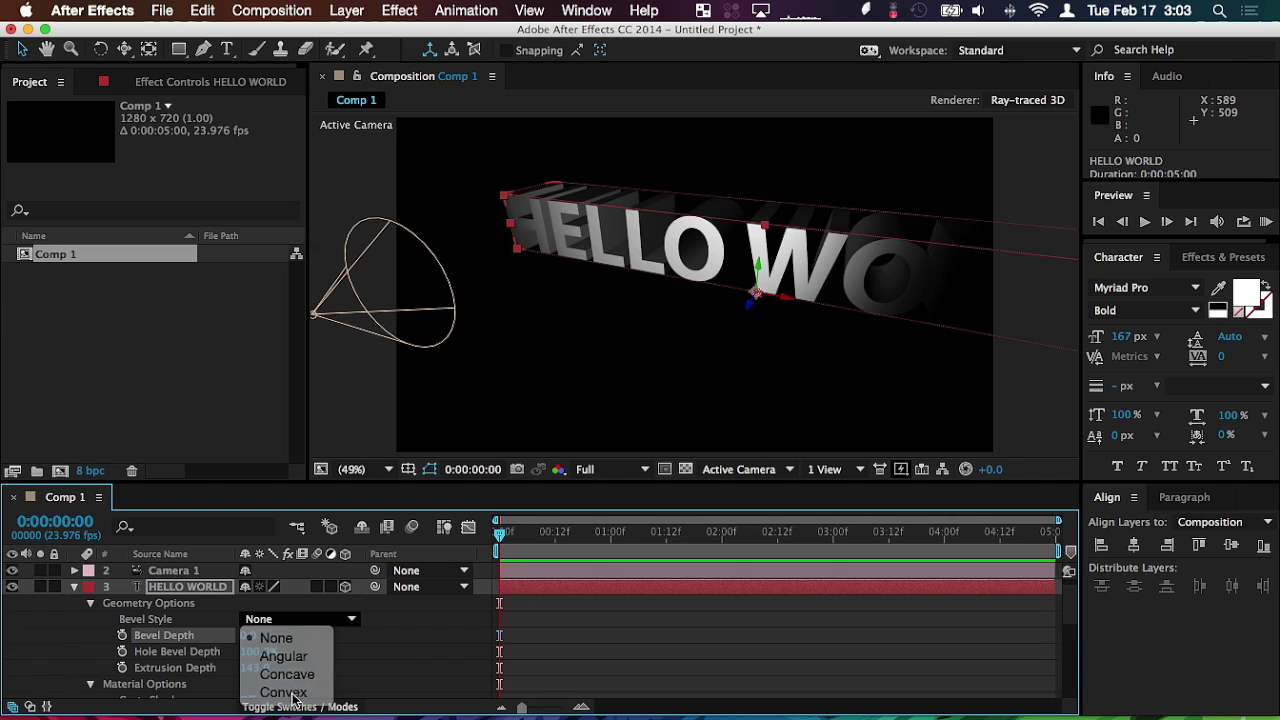
click(275, 692)
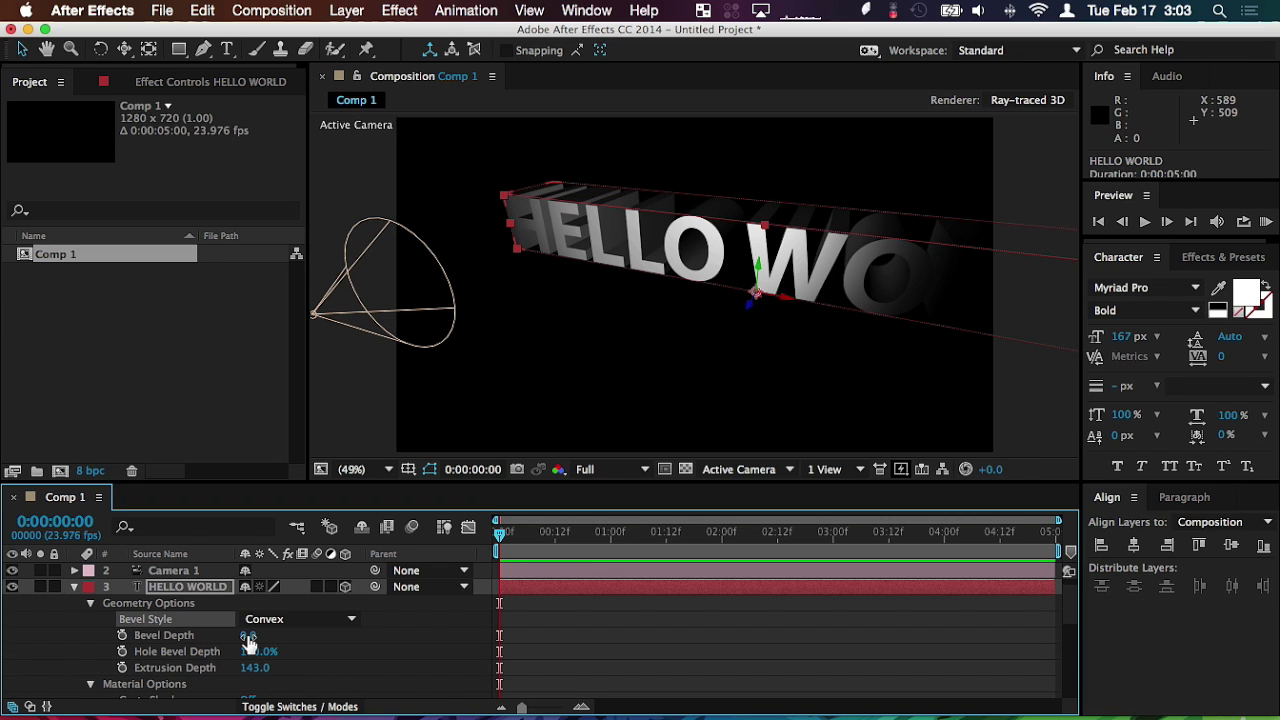
drag(248, 640, 274, 641)
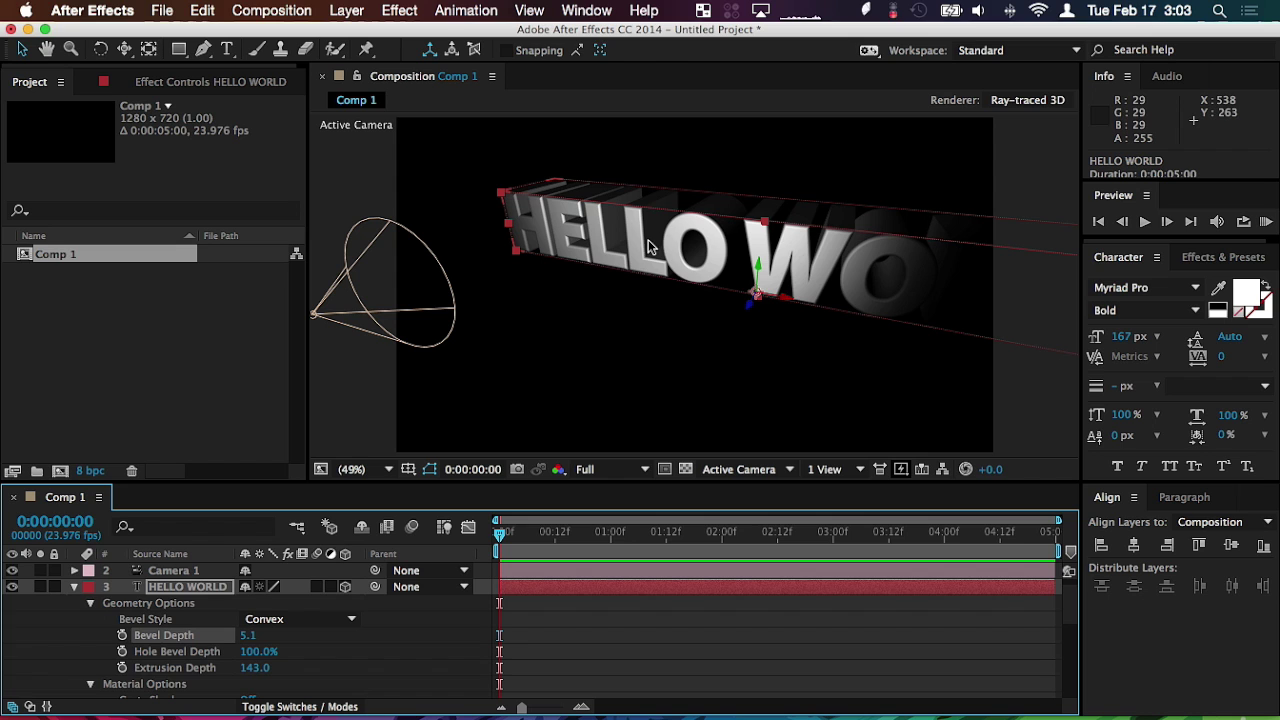
Dolly and orbit Camera 1 to a tight low-angle view of 'ELLO', then scroll to Material Options.
key(c)
click(702, 251)
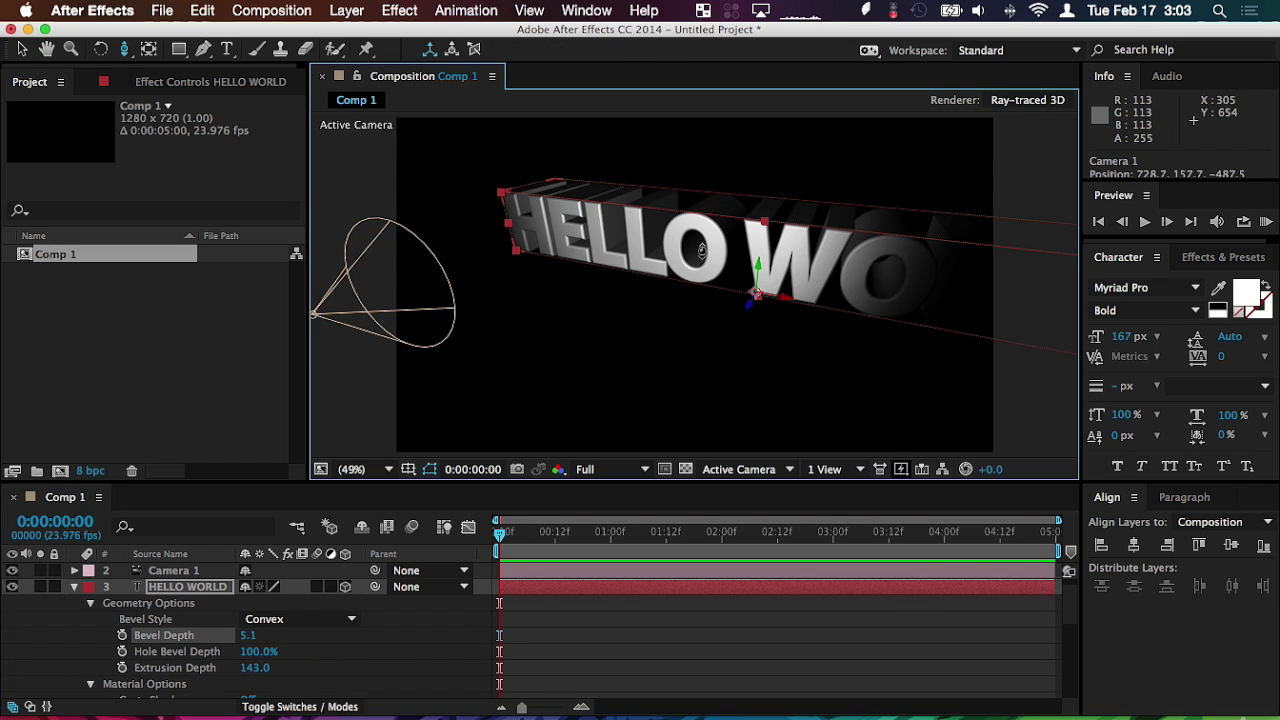
scroll(702, 251, up, 10)
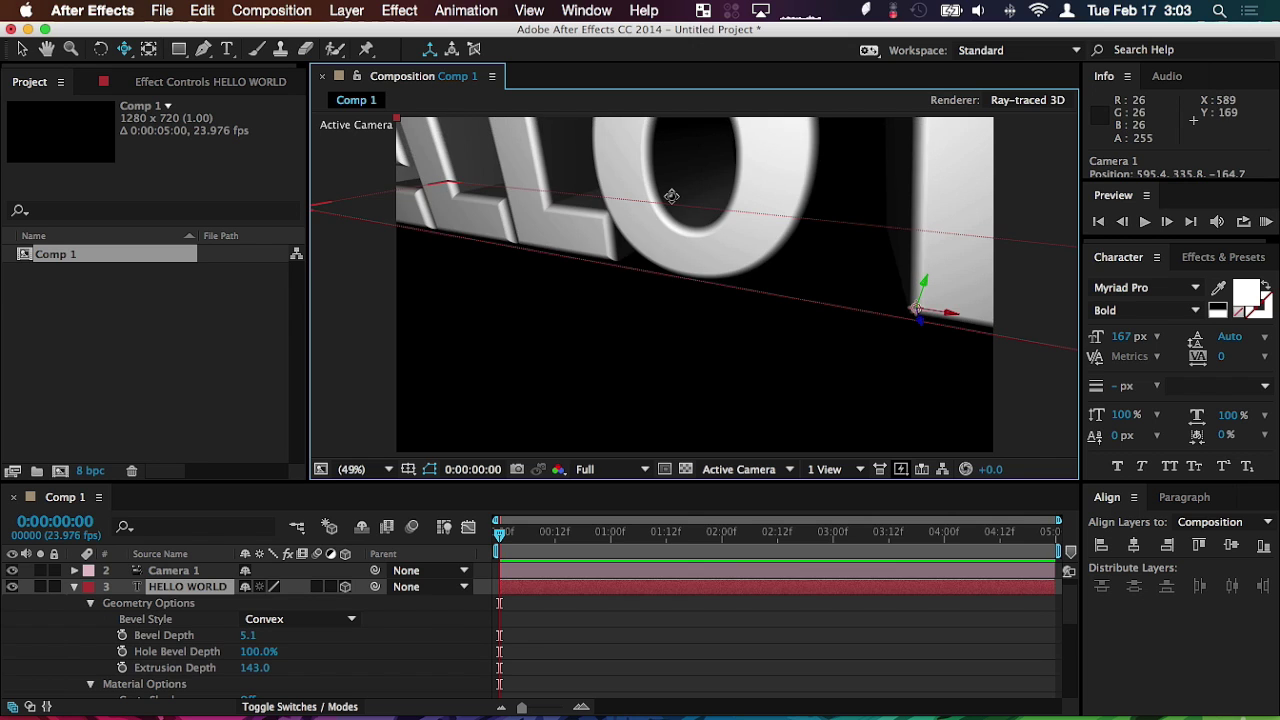
mouse_move(671, 196)
mouse_down()
mouse_move(674, 266)
mouse_move(706, 283)
mouse_move(700, 263)
mouse_move(660, 266)
mouse_up()
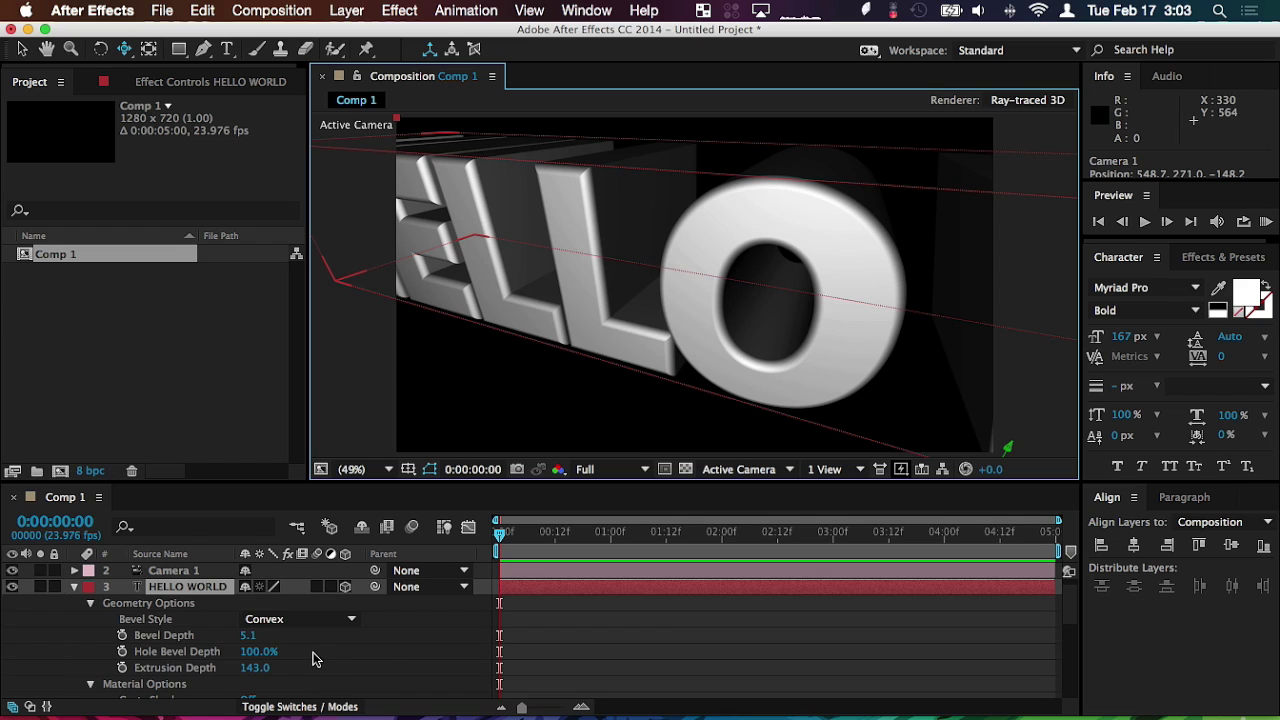
scroll(280, 655, down, 1)
scroll(282, 655, down, 2)
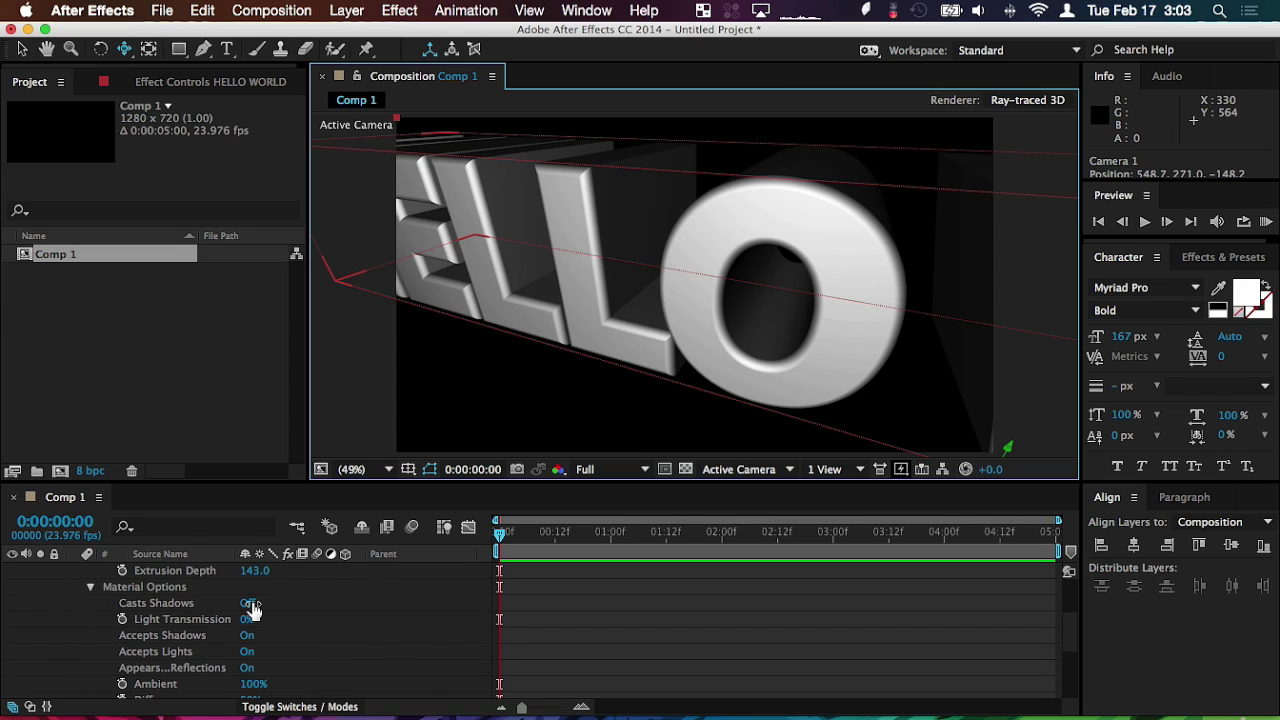
Turn Casts Shadows on for the text, then turn it back off.
scroll(251, 609, down, 1)
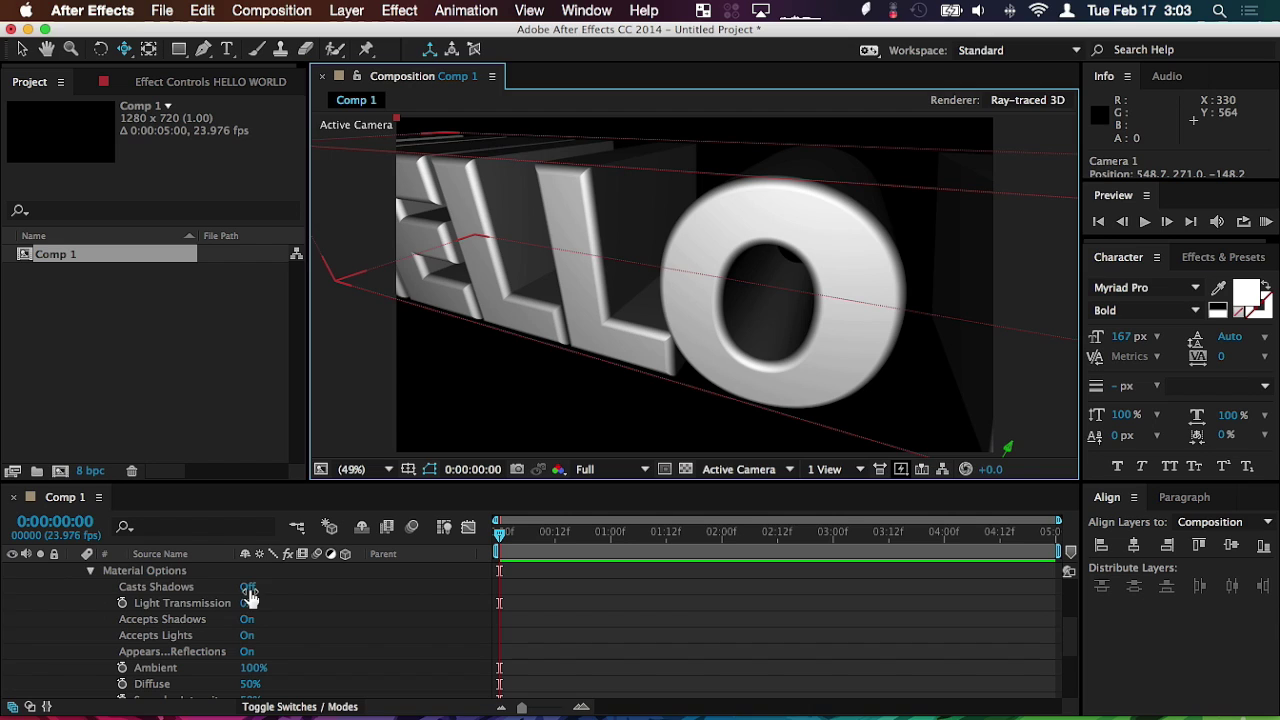
click(247, 587)
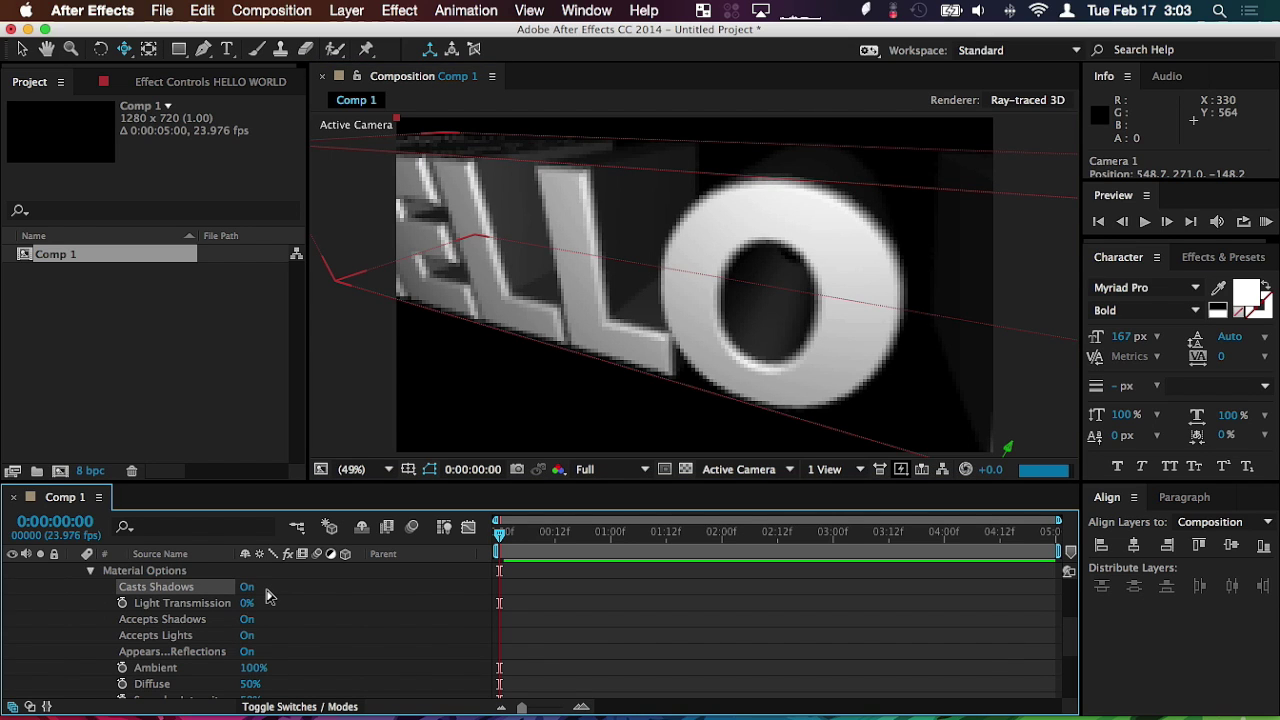
click(247, 587)
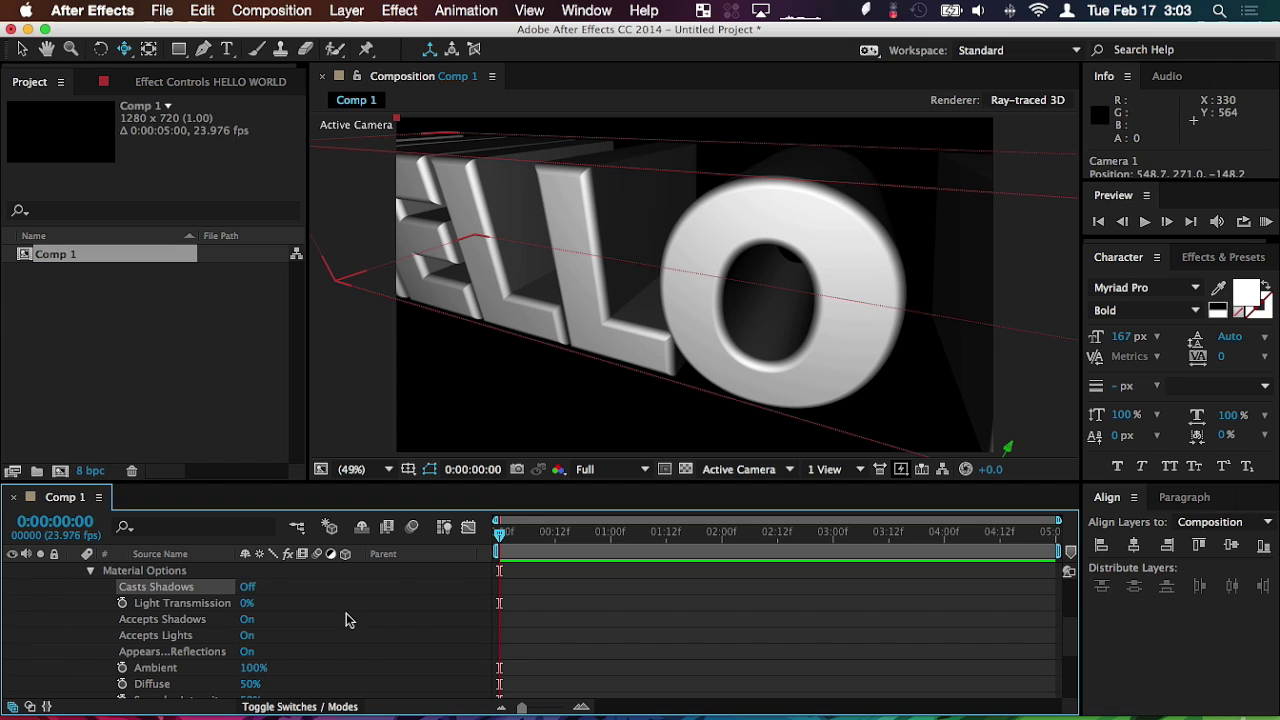
Set the text's Reflection Intensity to 70%, Reflection Sharpness to 30% and Reflection Rolloff to 39%.
scroll(313, 619, down, 5)
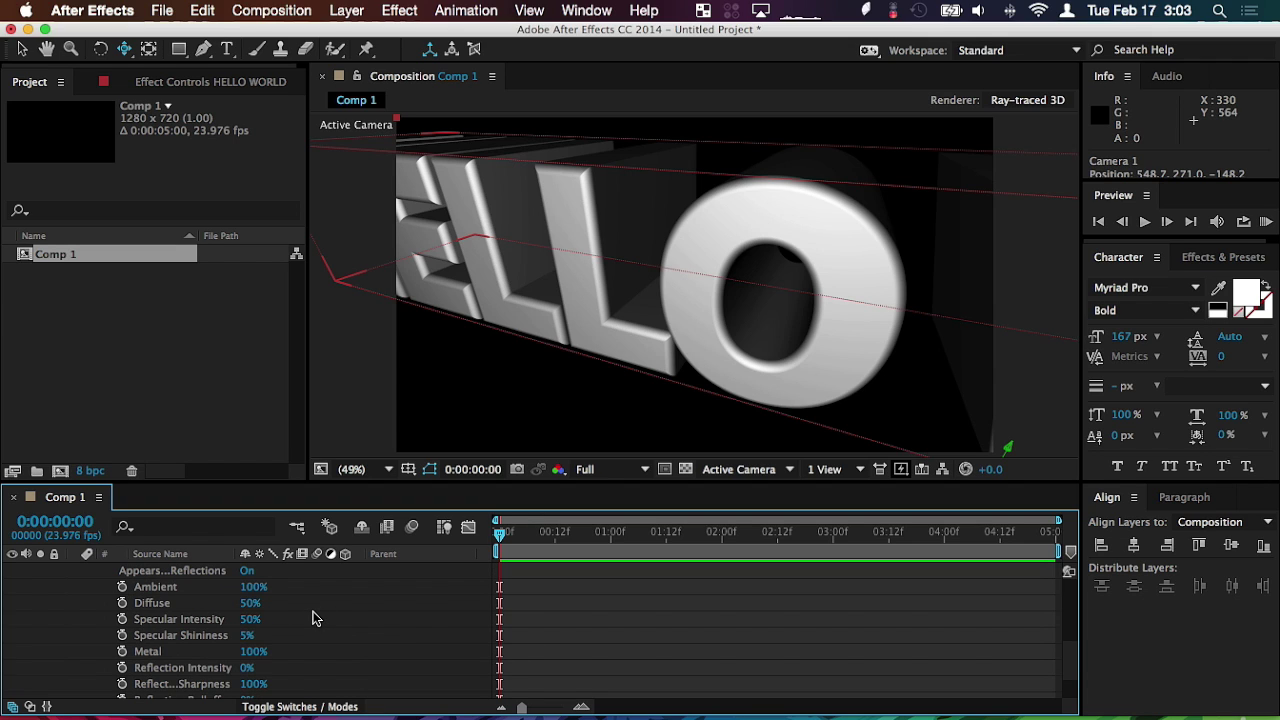
scroll(313, 619, down, 4)
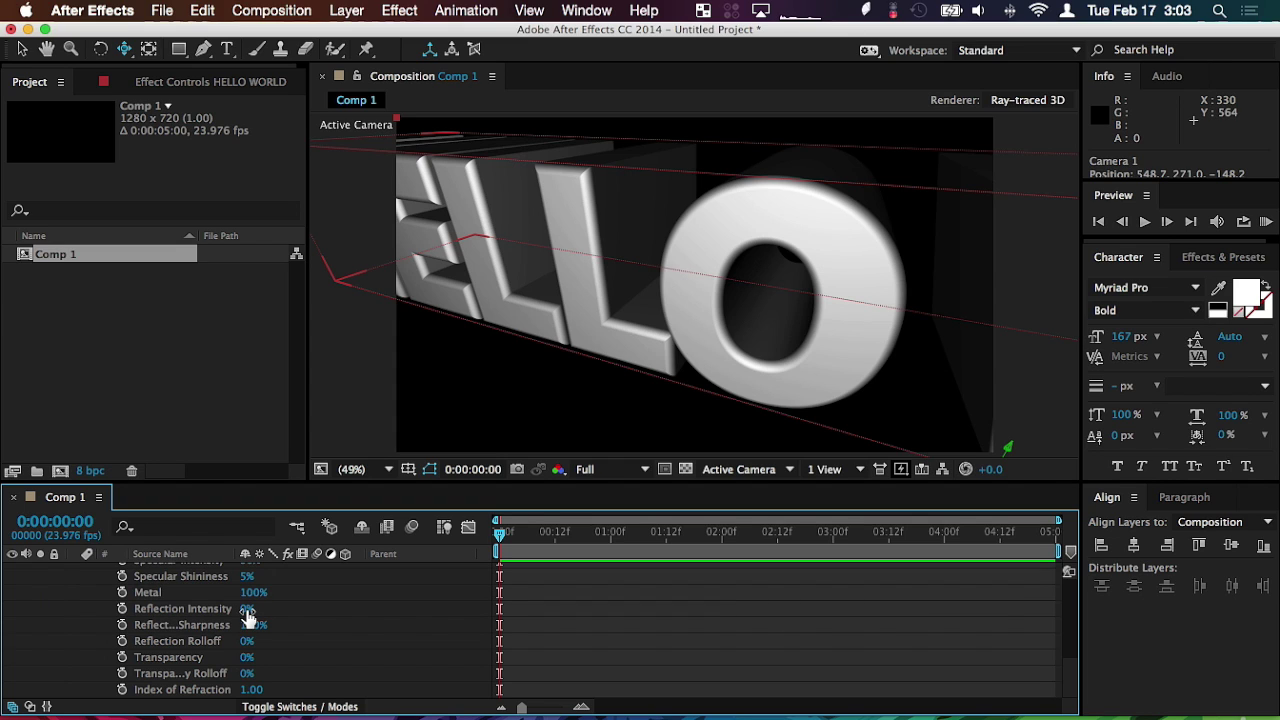
drag(247, 617, 293, 613)
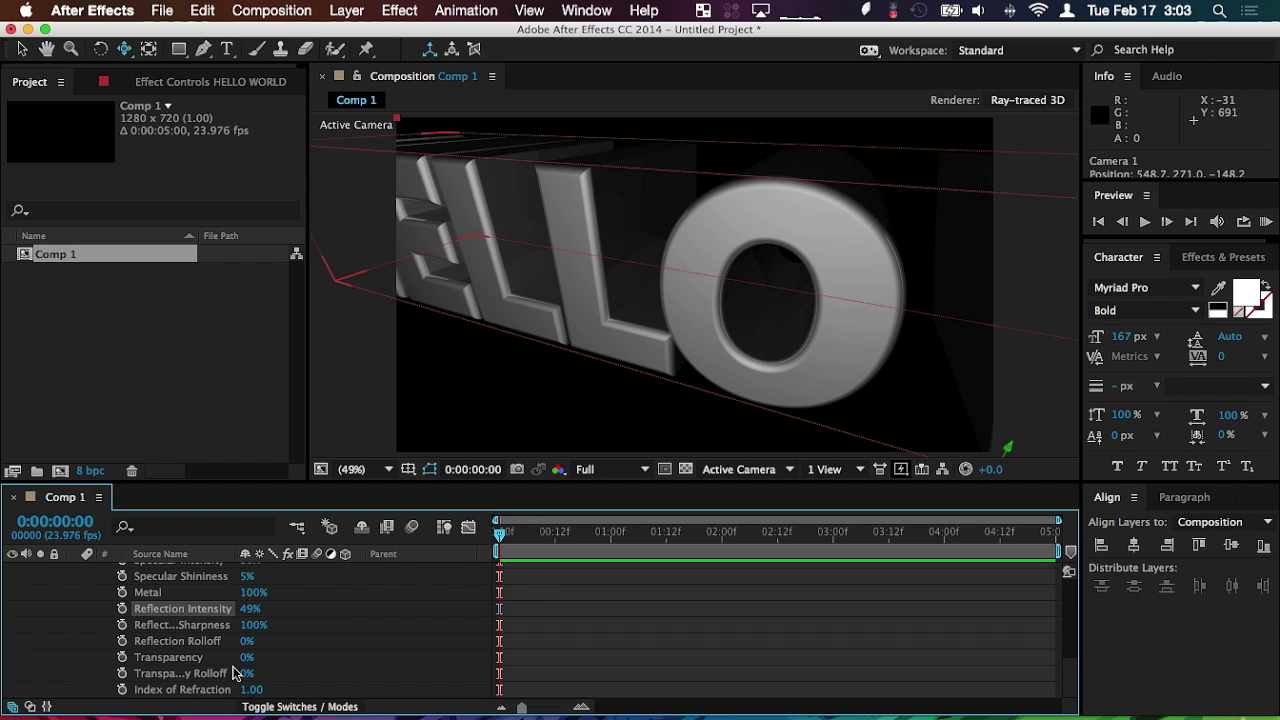
drag(246, 641, 250, 641)
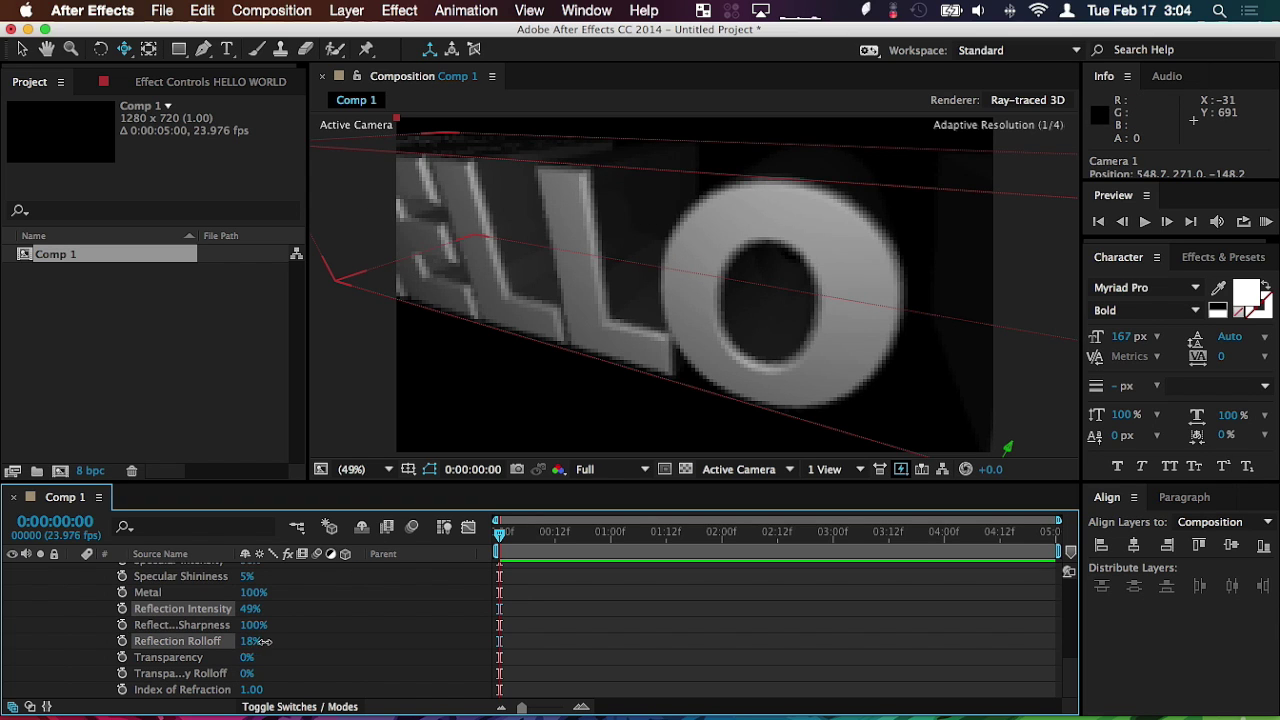
drag(264, 641, 276, 641)
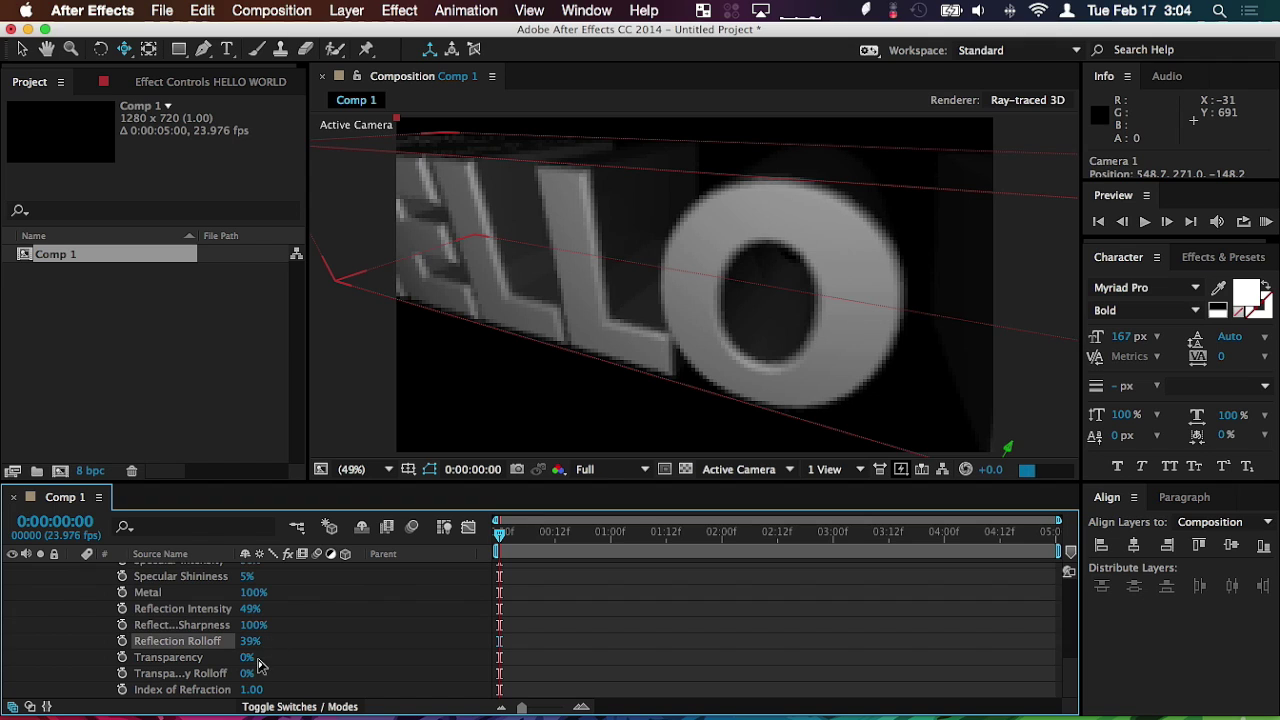
drag(254, 626, 201, 624)
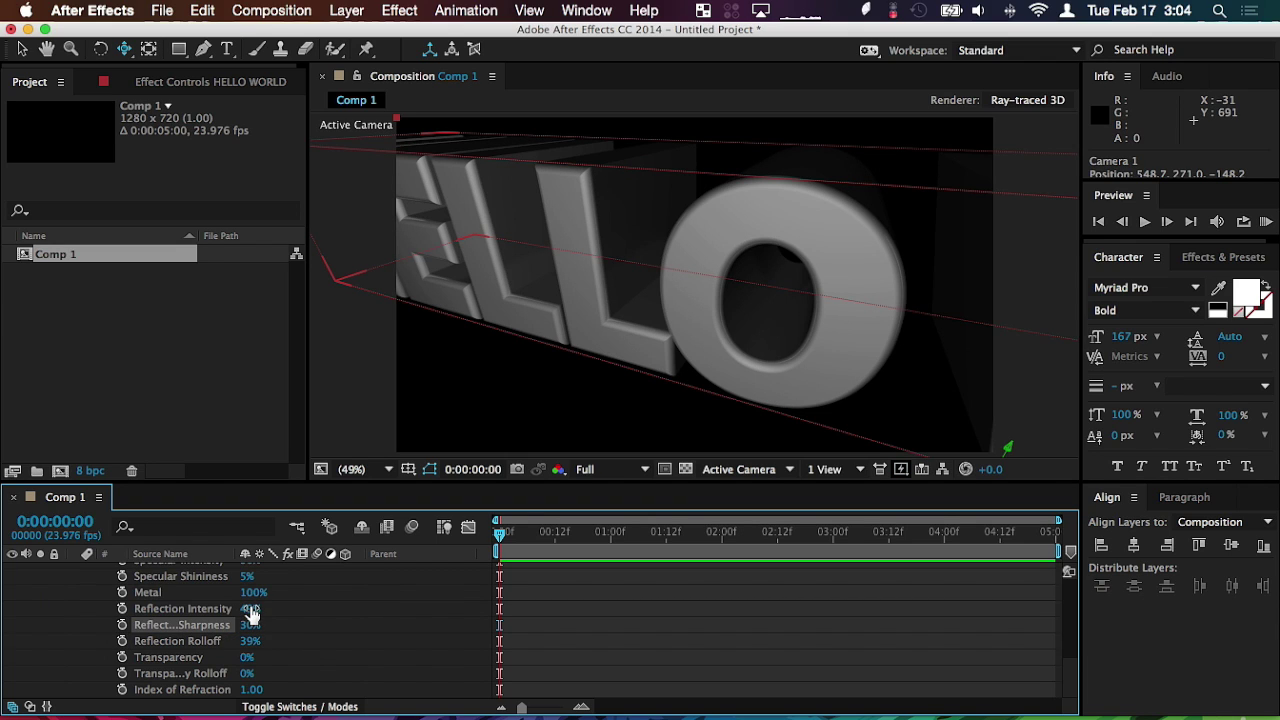
drag(250, 613, 313, 627)
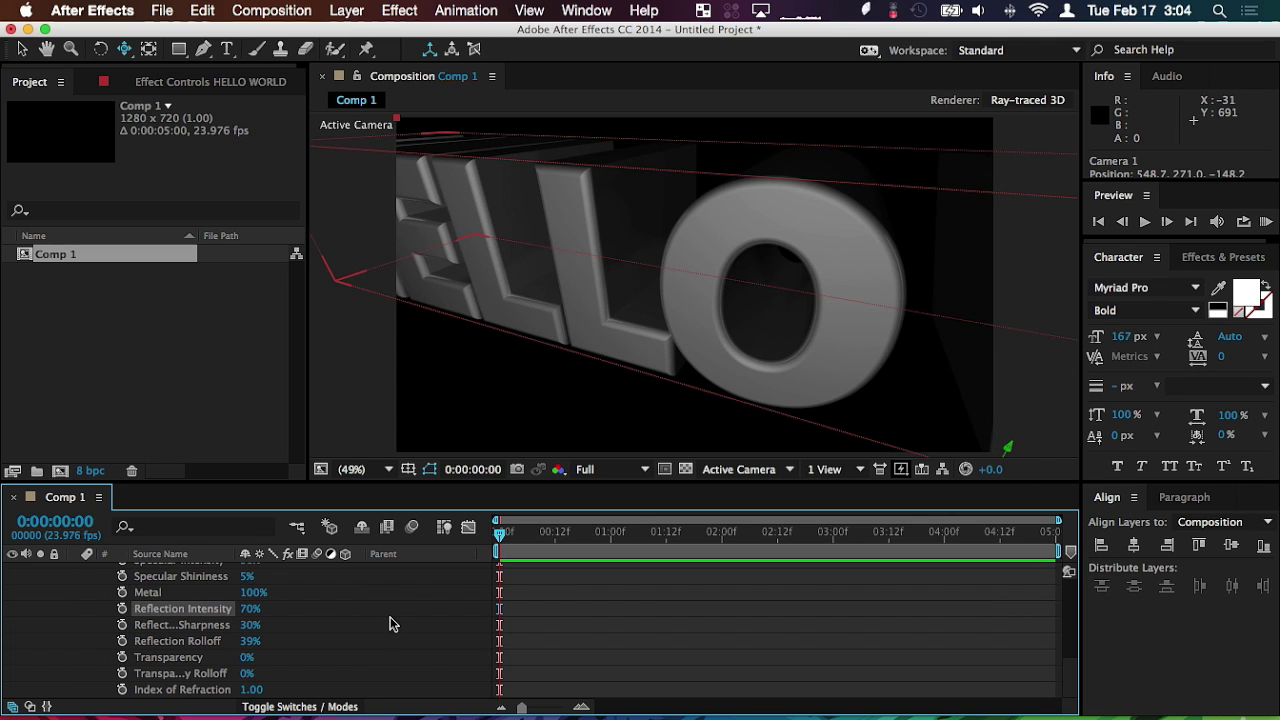
scroll(390, 623, up, 10)
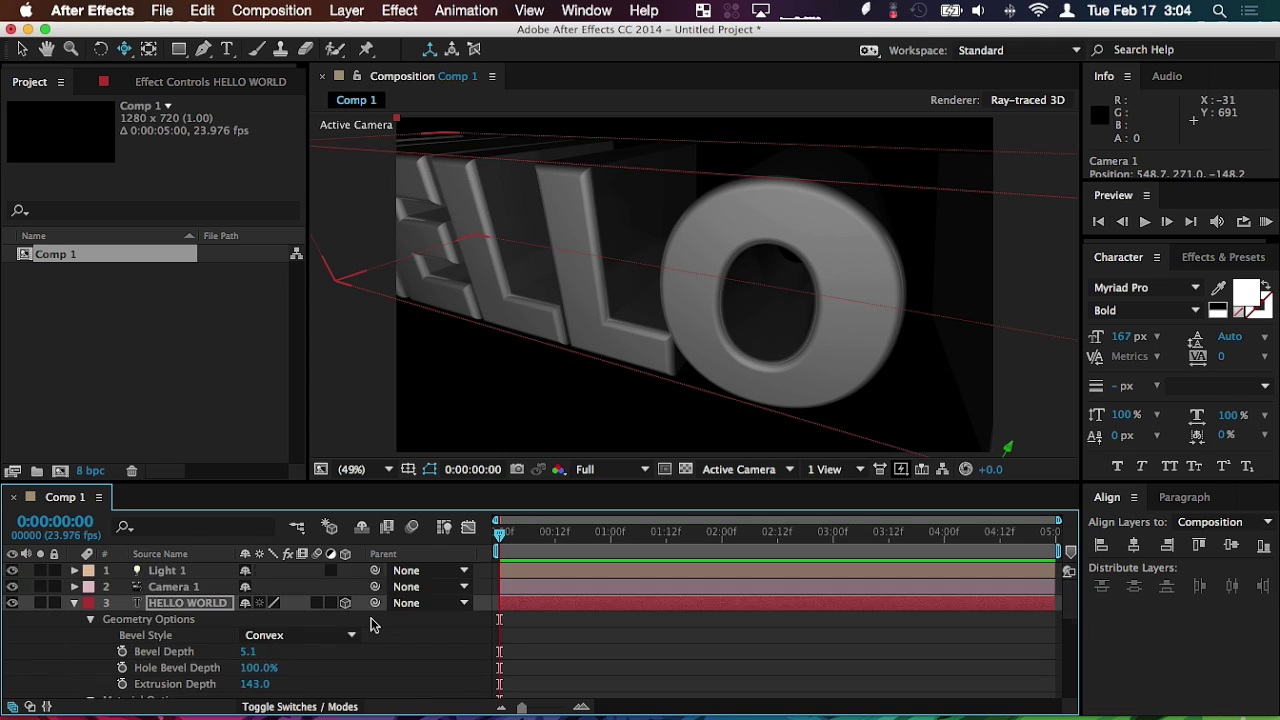
Lower the letters' Bevel Depth to 2.6 and Extrusion Depth to 21.0.
scroll(370, 625, down, 2)
drag(246, 620, 223, 624)
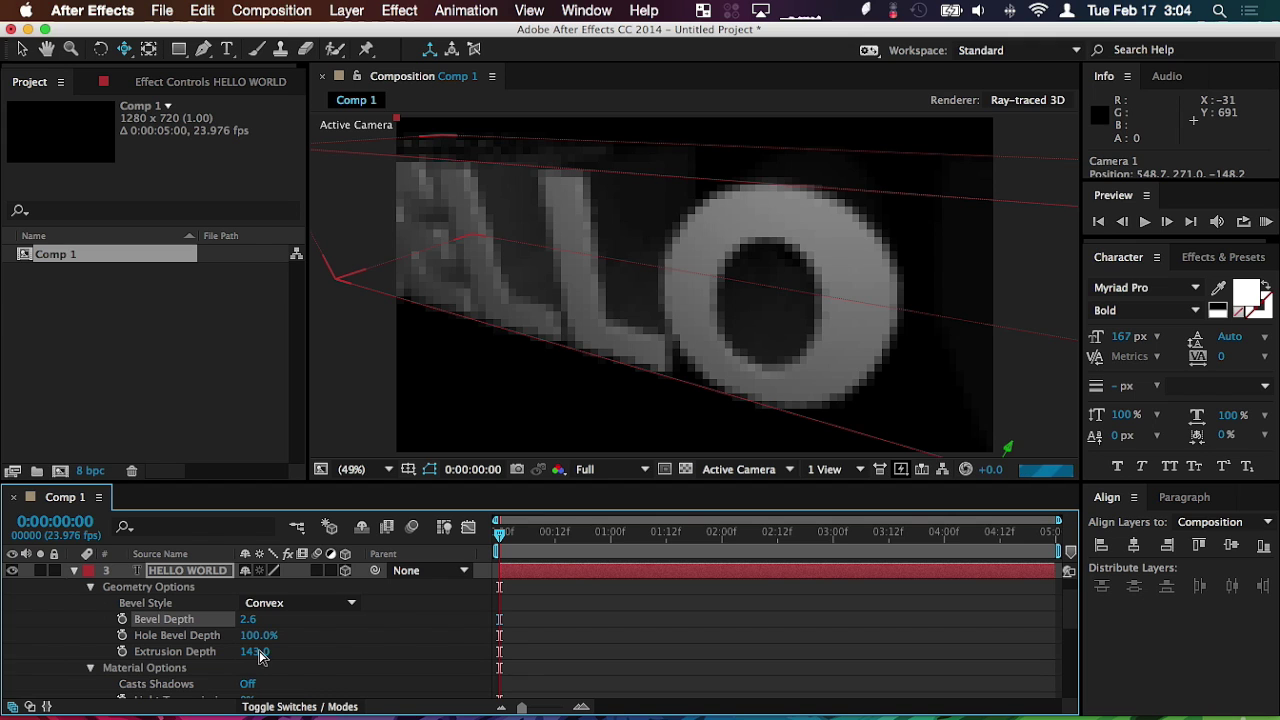
drag(258, 654, 181, 654)
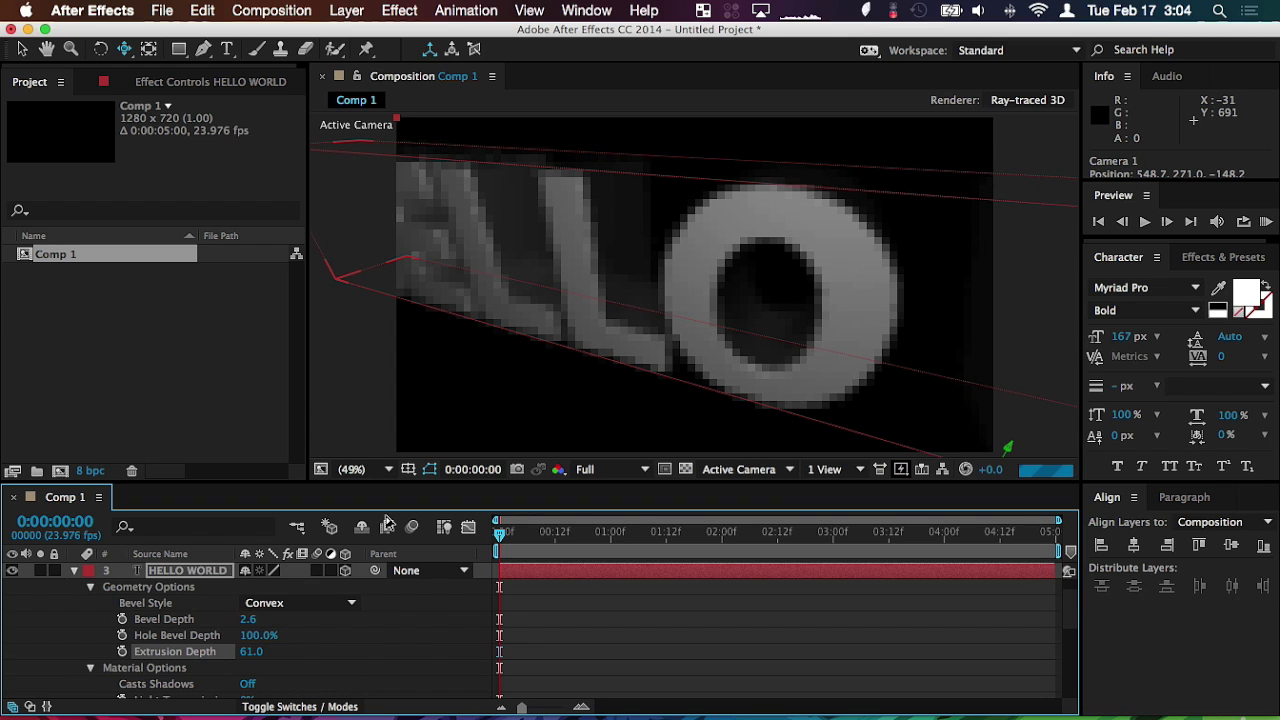
key(super+z)
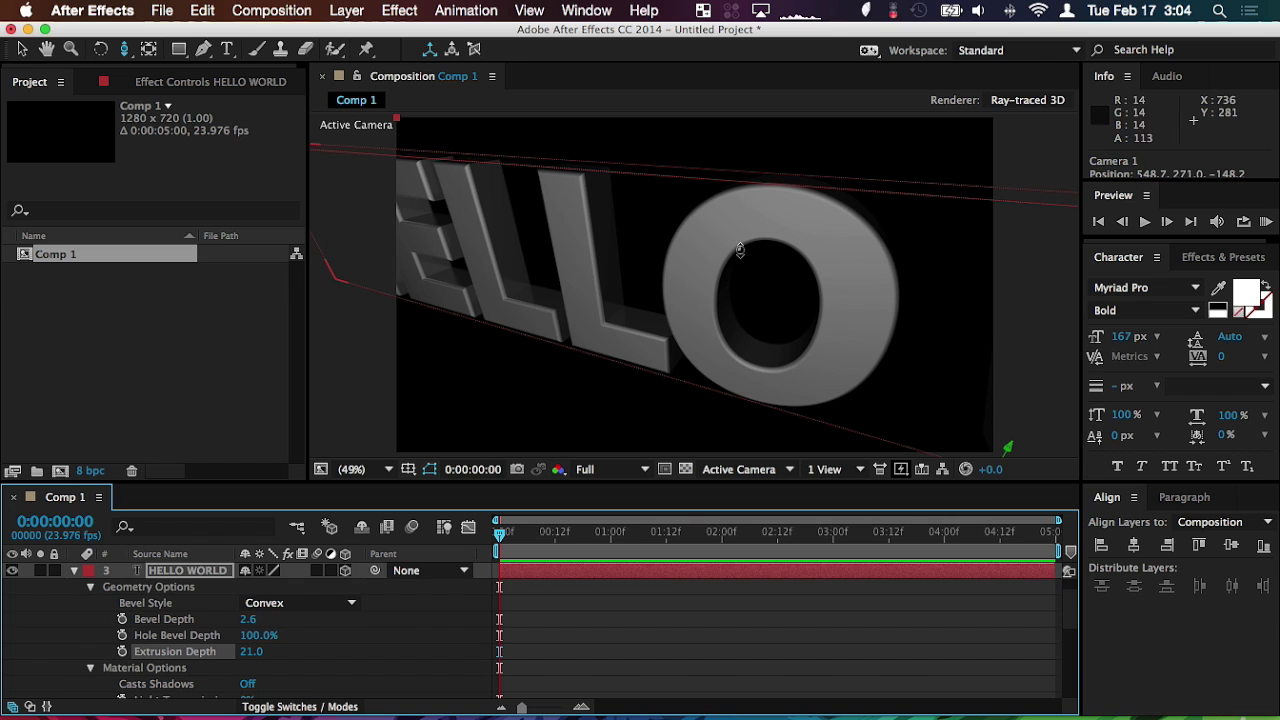
Orbit and pull the camera back to frame the HELLO WORLD text and spot light, then return to the Selection tool.
drag(660, 206, 766, 357)
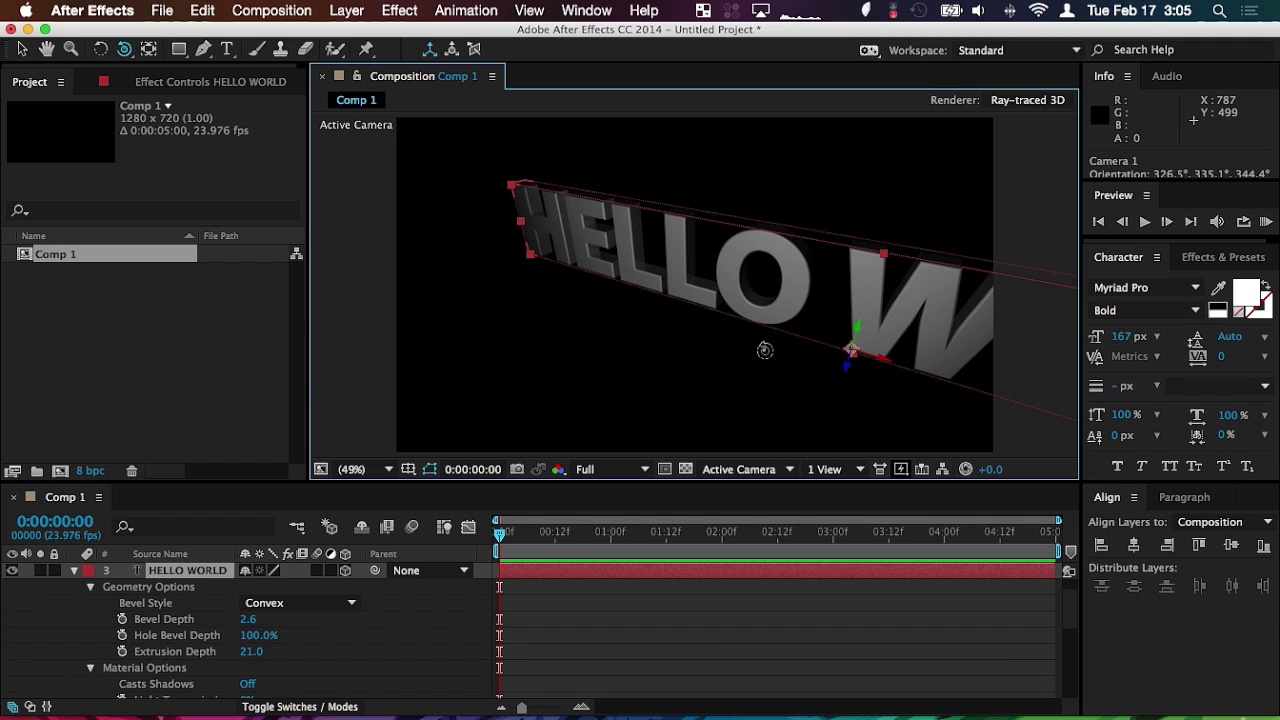
drag(765, 350, 576, 371)
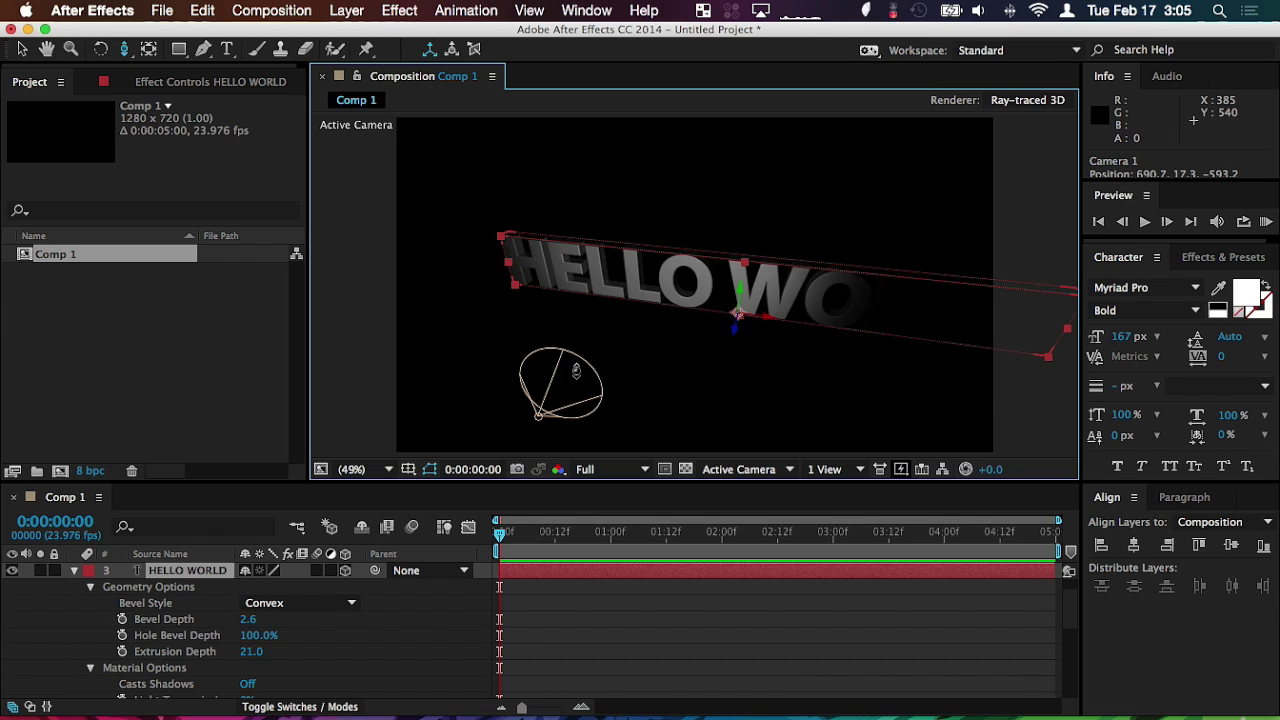
key(v)
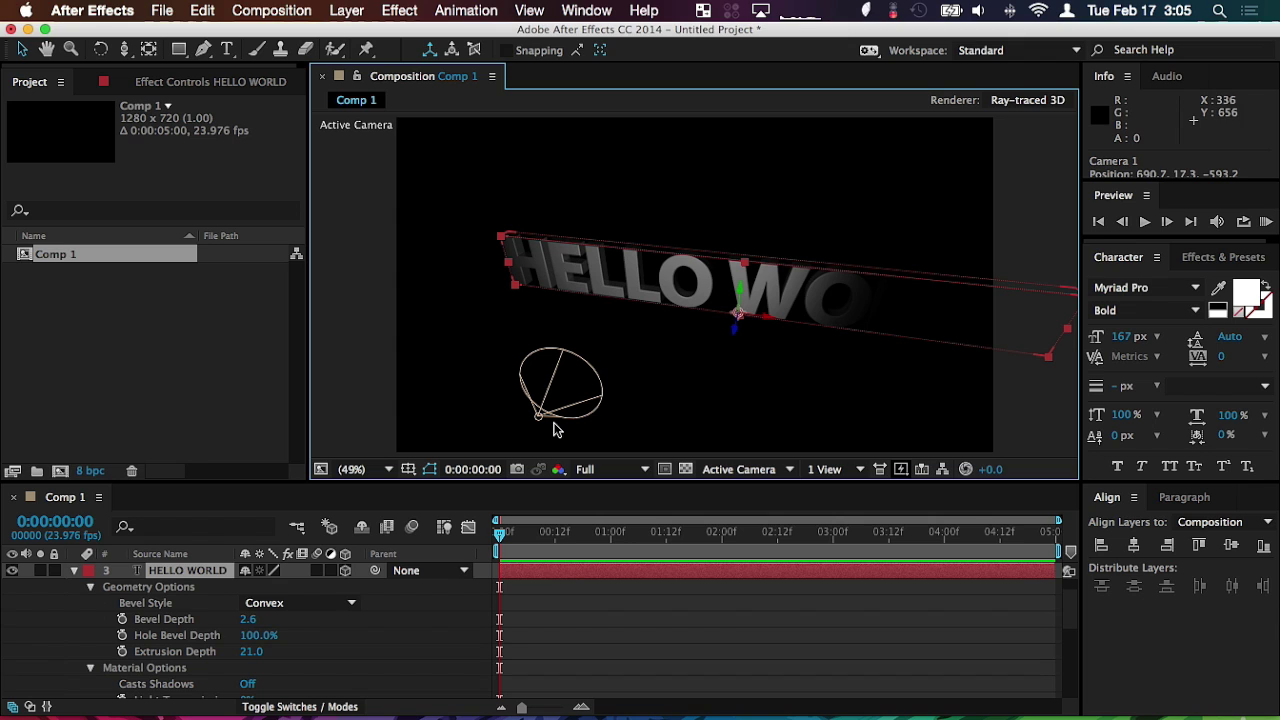
scroll(85, 645, up, 2)
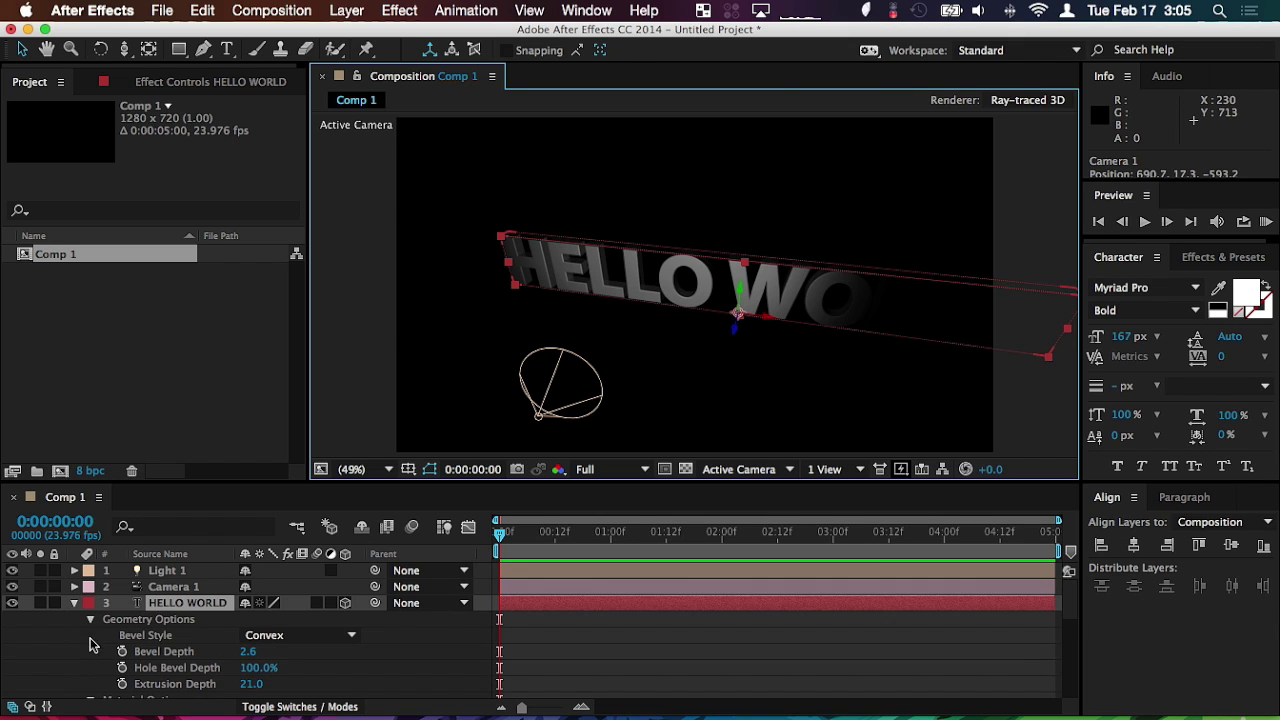
Raise Light 1's intensity and widen its cone angle.
click(74, 603)
click(75, 571)
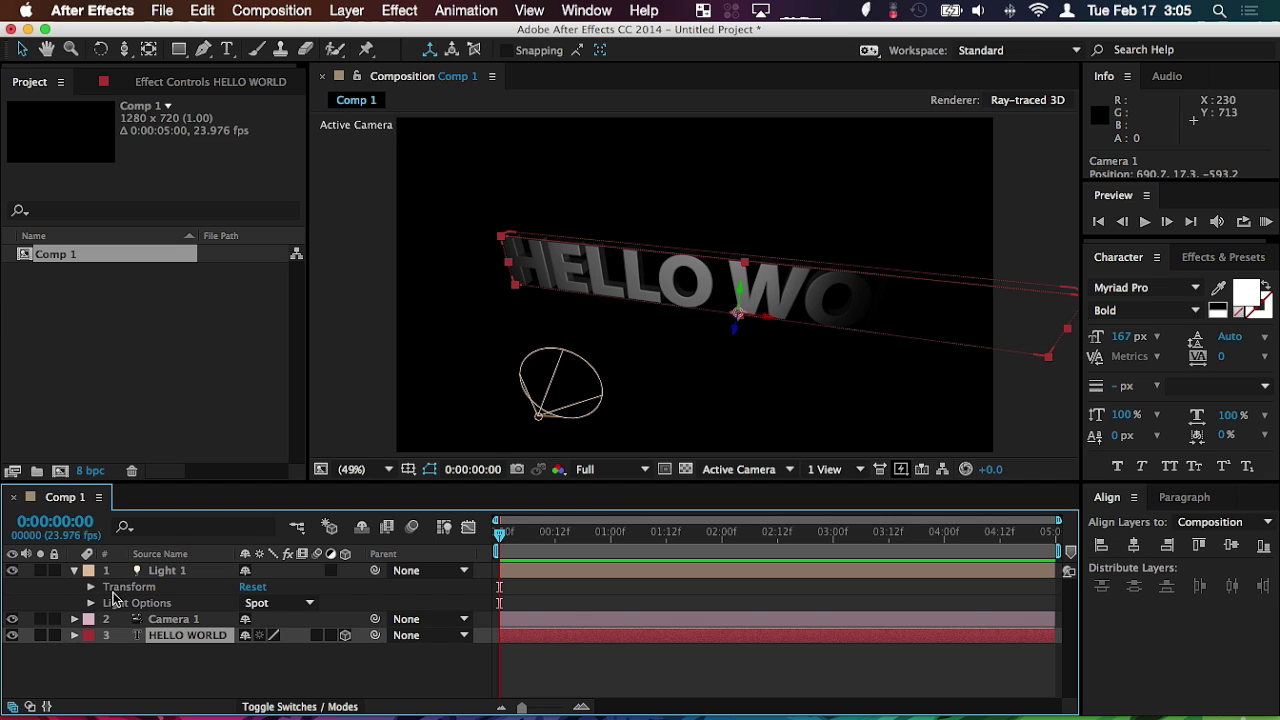
click(89, 604)
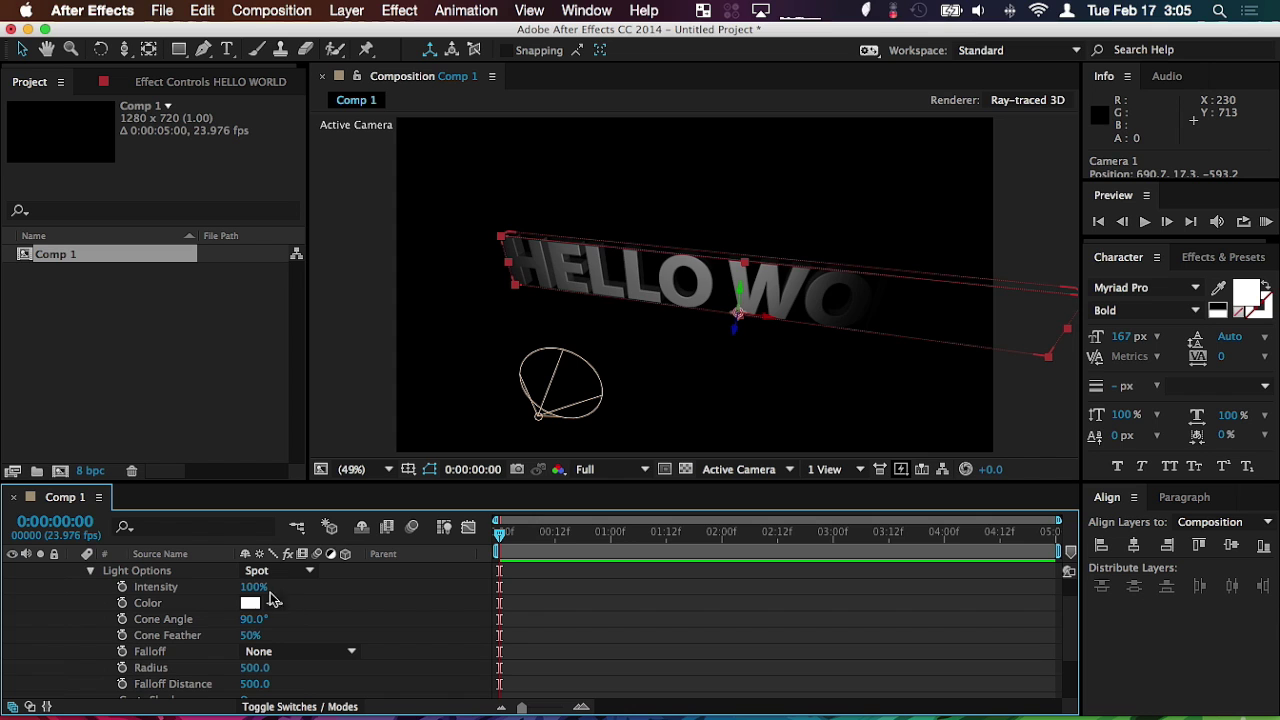
drag(252, 587, 360, 587)
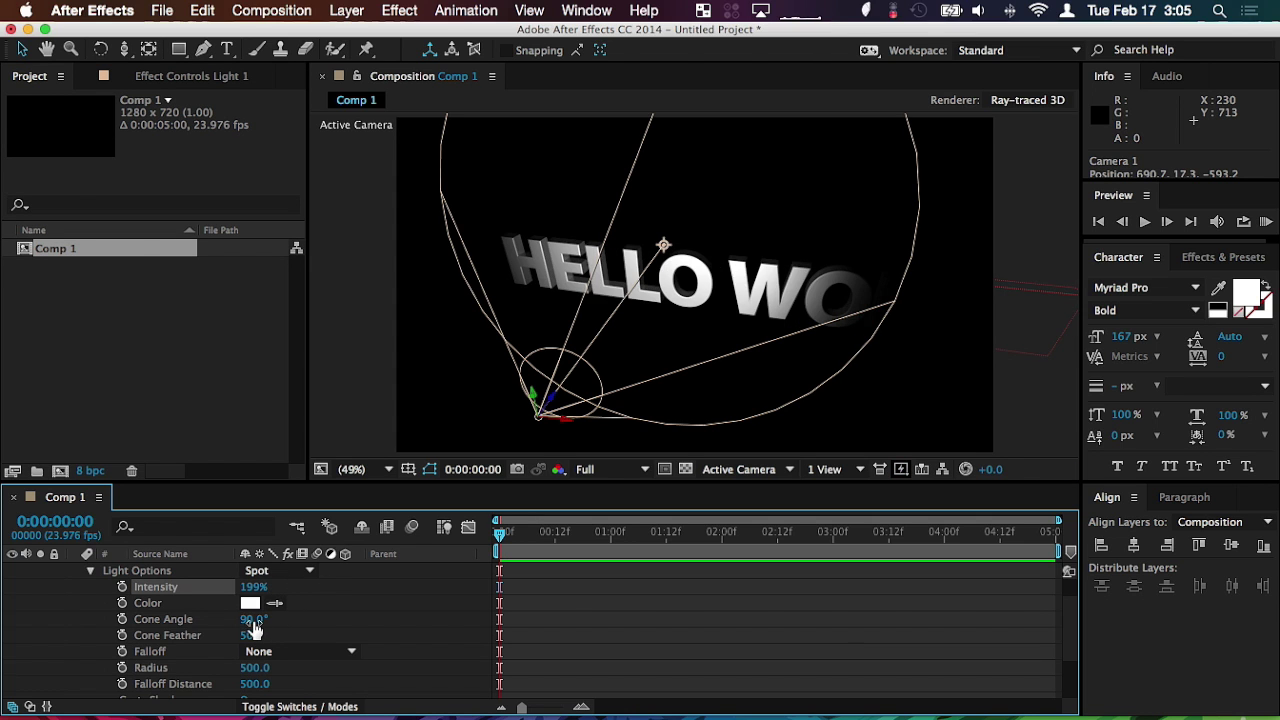
drag(250, 620, 284, 617)
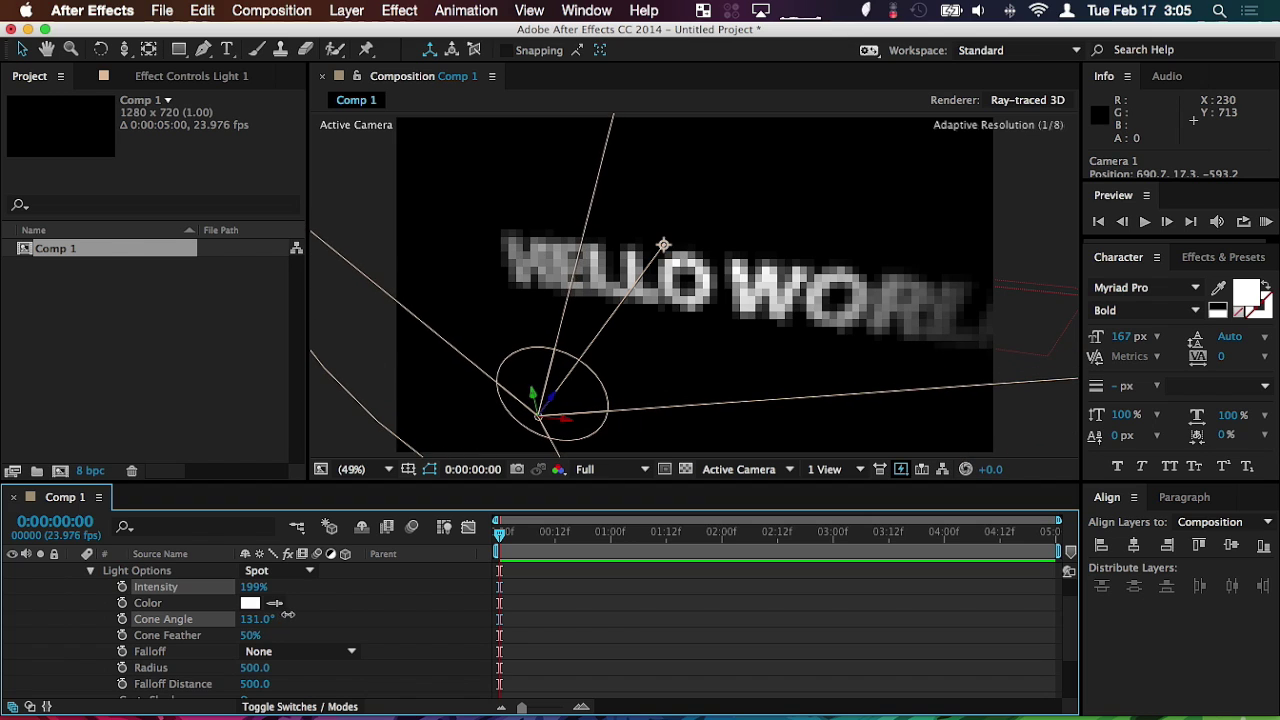
Make Light 1 a Point light and move it above-left of the text.
click(297, 571)
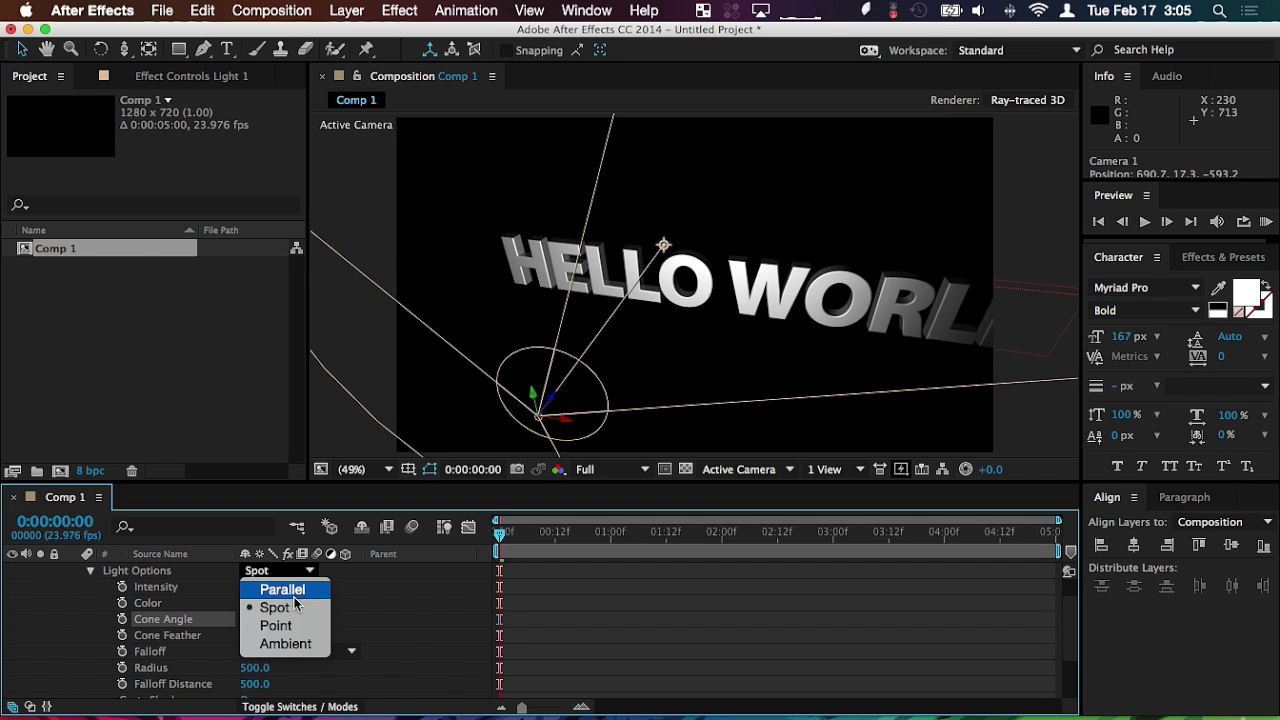
click(280, 625)
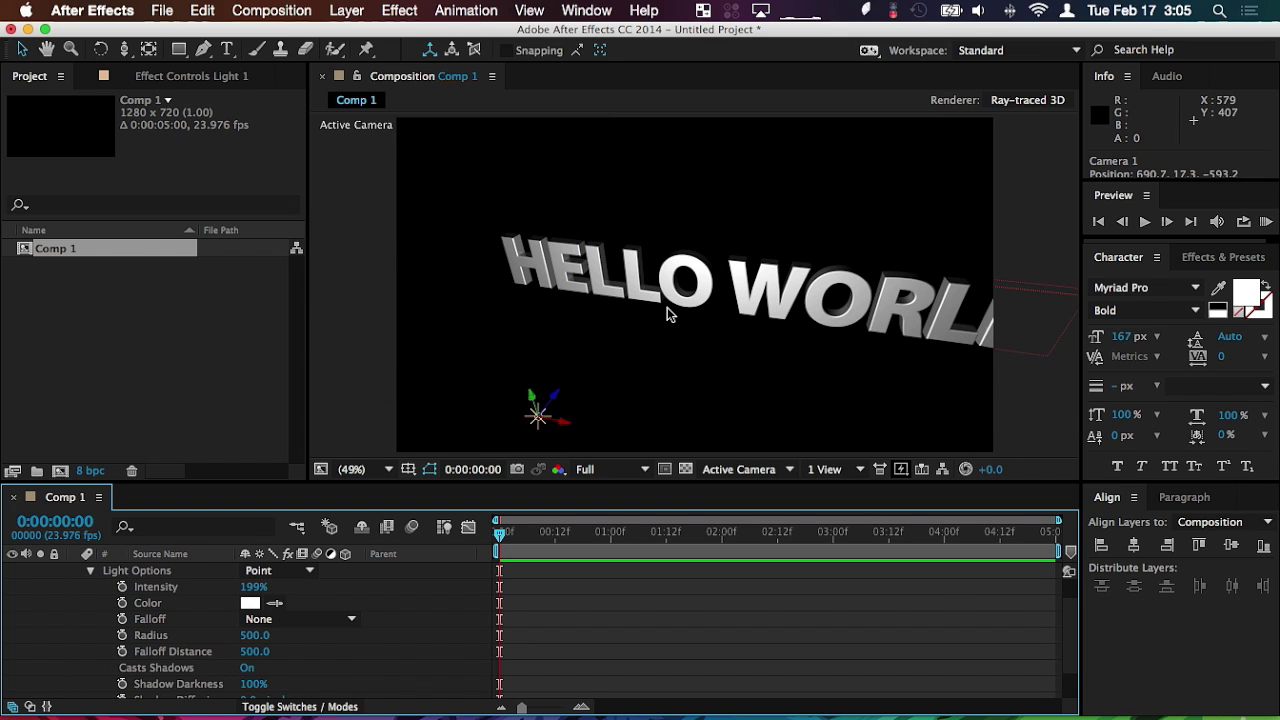
drag(537, 405, 531, 340)
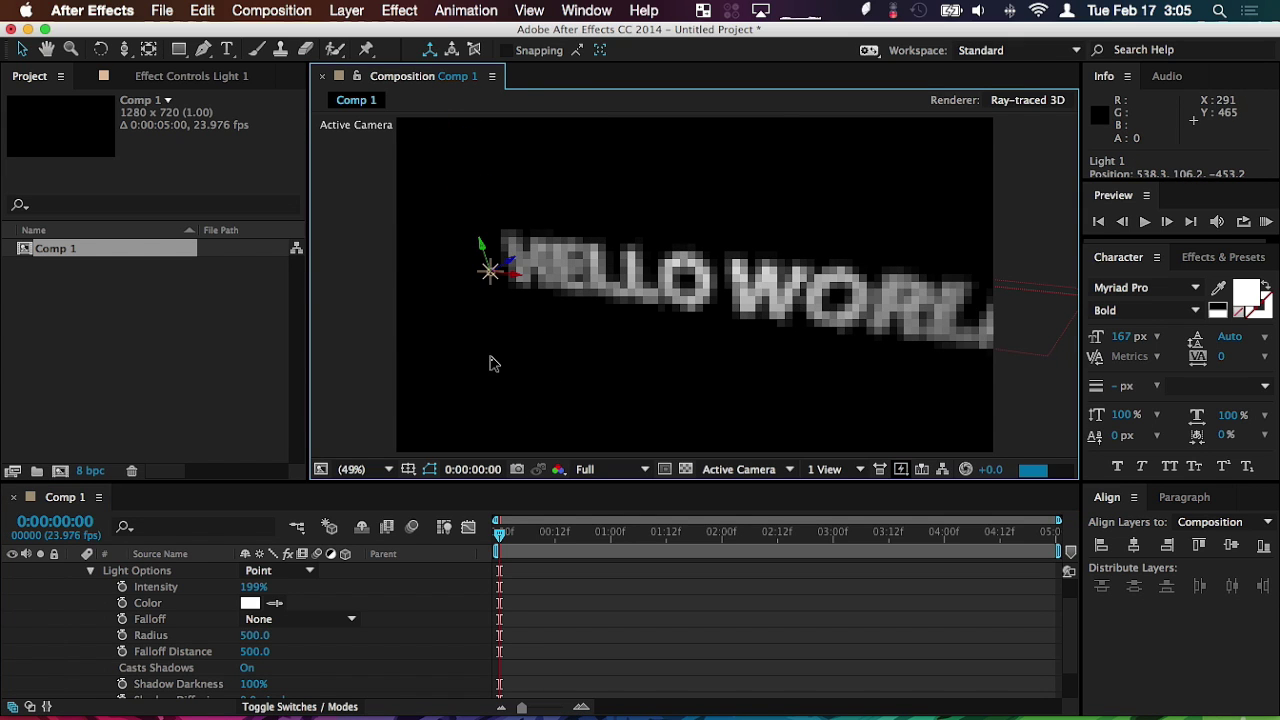
scroll(362, 638, down, 2)
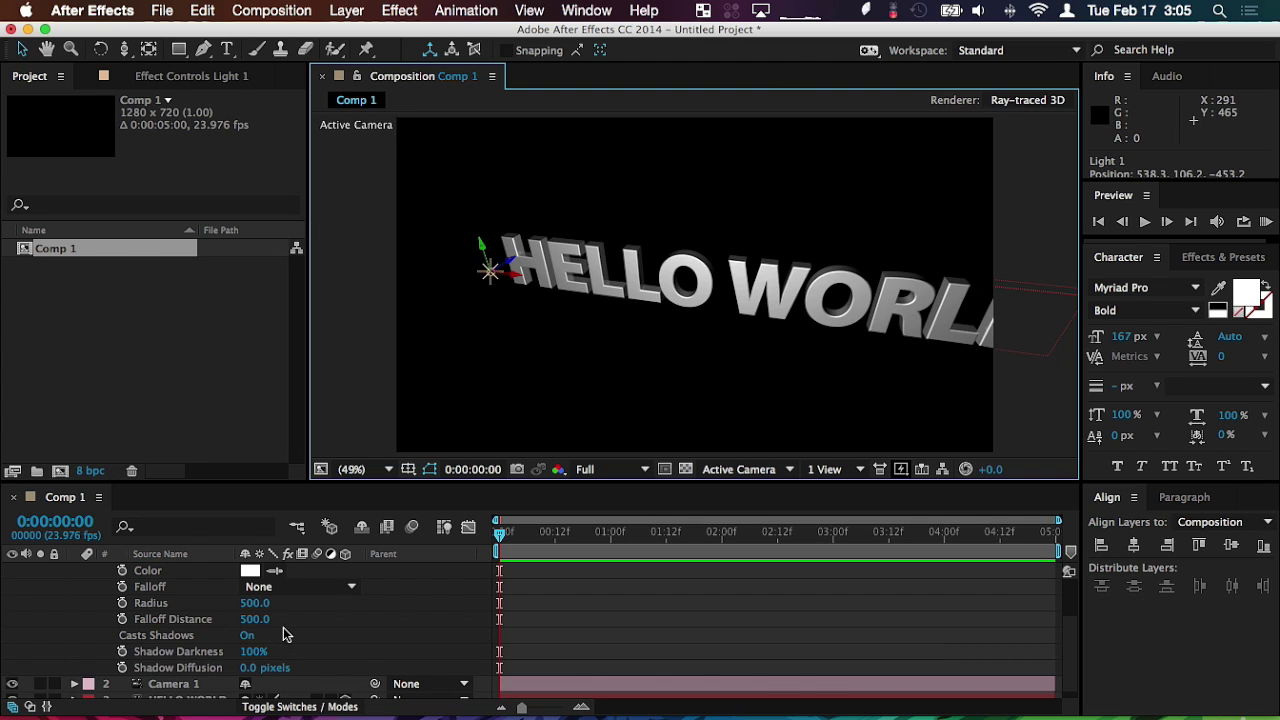
Orbit the camera until the HELLO WORLD text faces toward the front.
key(c)
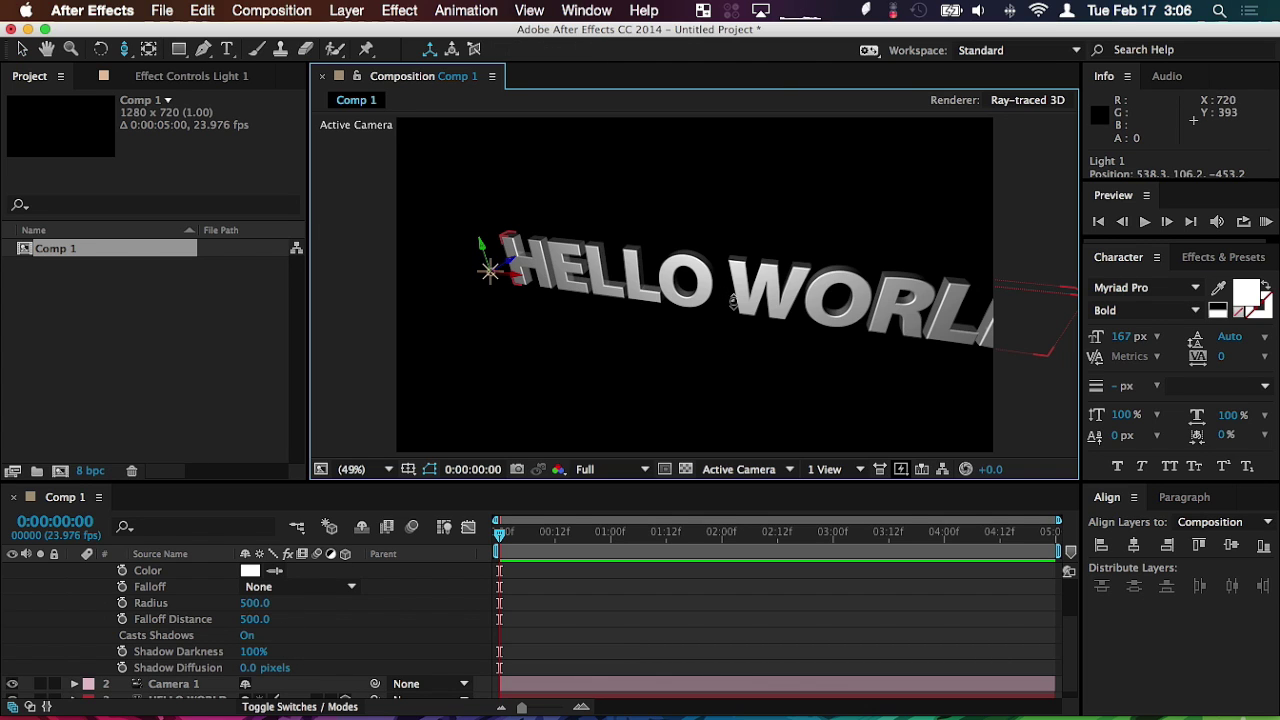
drag(757, 315, 668, 296)
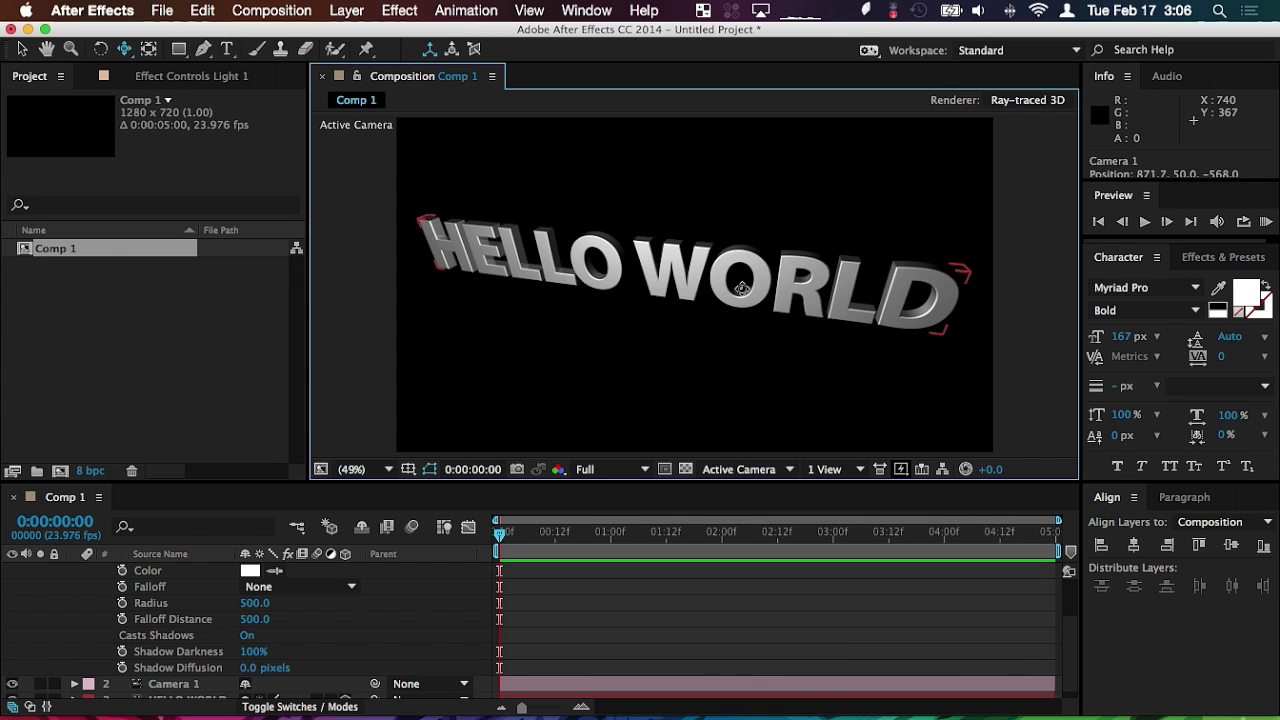
scroll(210, 620, up, 3)
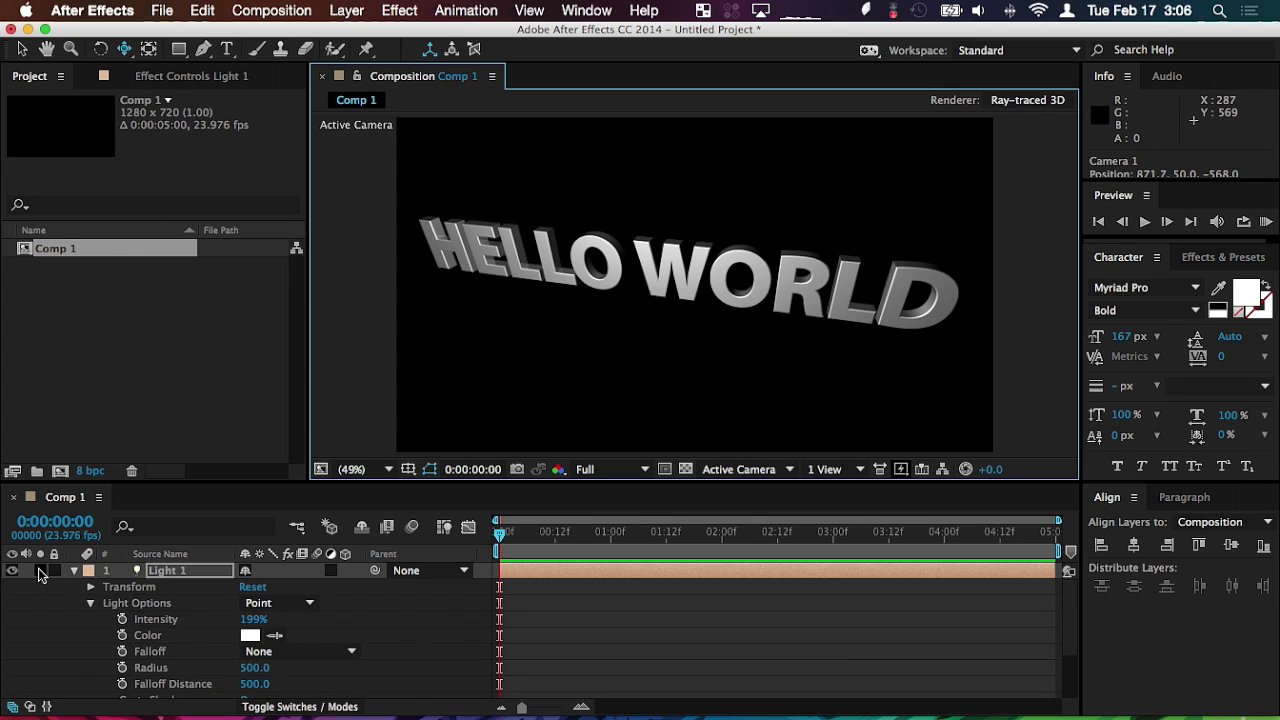
Select the HELLO WORLD layer and reveal its Geometry Options and Transform properties.
click(74, 570)
click(188, 603)
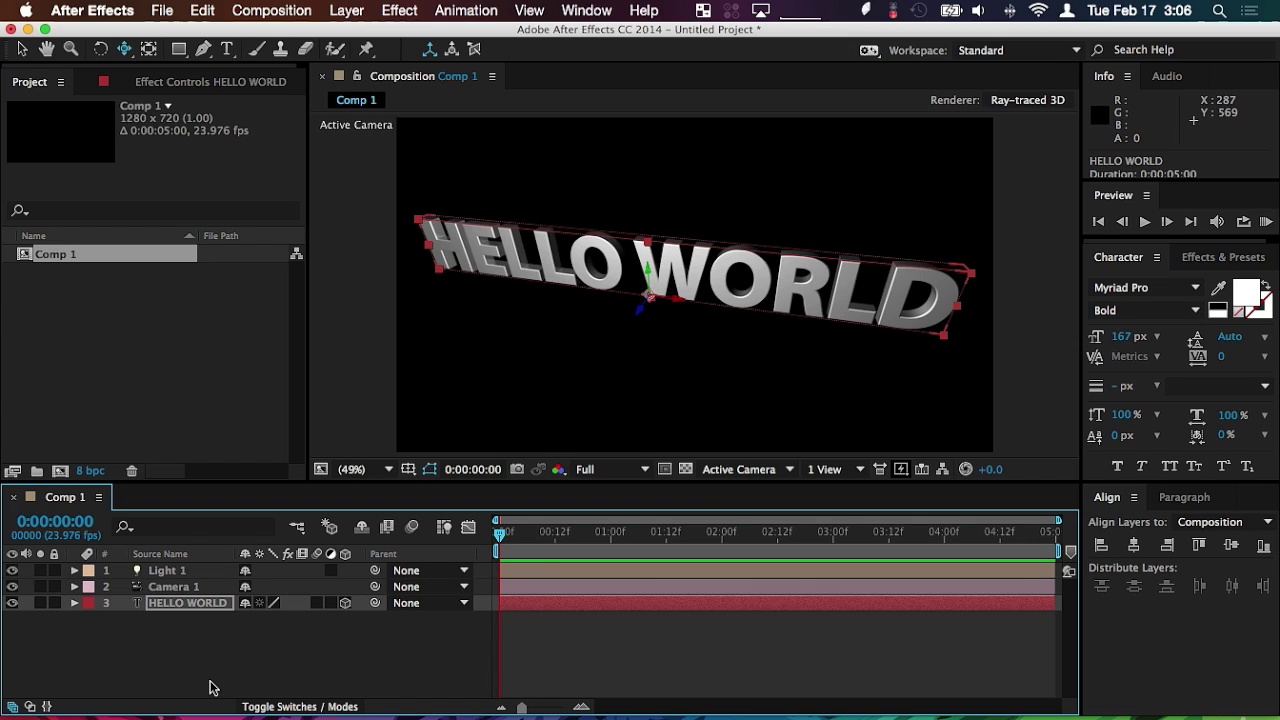
click(74, 603)
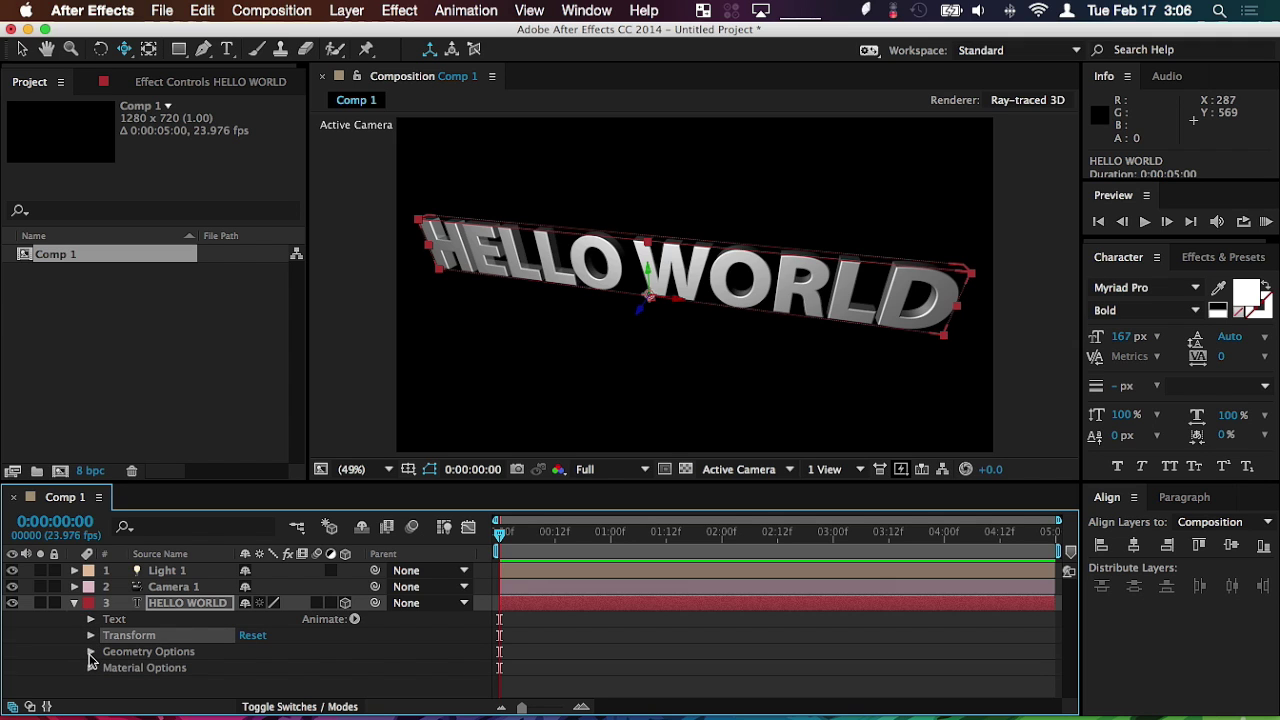
click(90, 652)
click(89, 609)
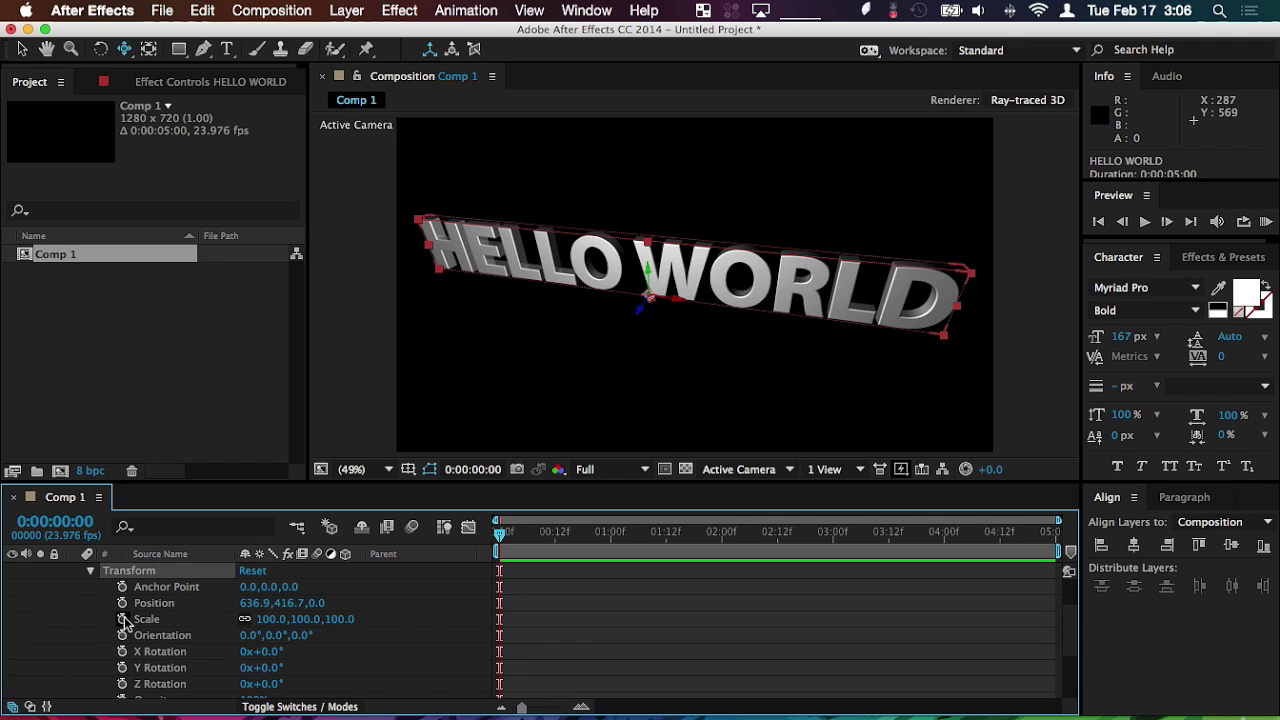
scroll(125, 622, down, 2)
scroll(115, 622, up, 4)
scroll(110, 622, down, 4)
scroll(107, 622, up, 4)
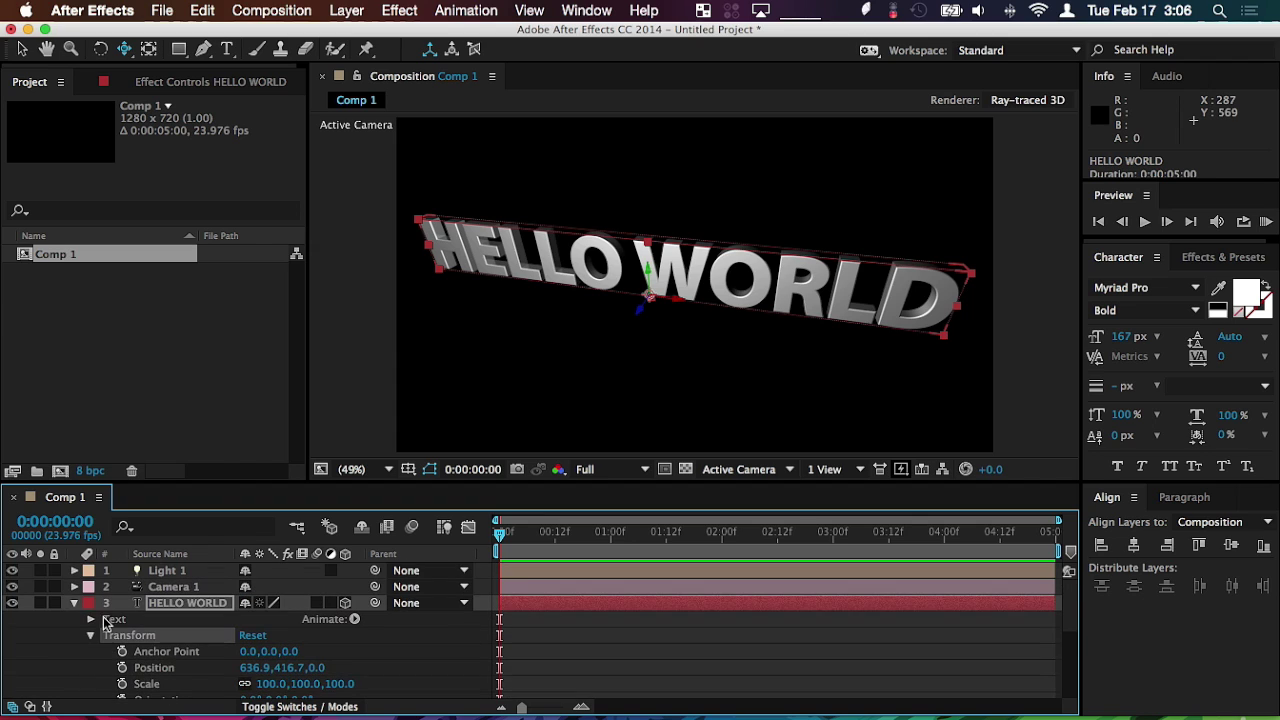
Collapse the layer and show only its Scale, Orientation and X, Y, Z Rotation properties.
click(75, 604)
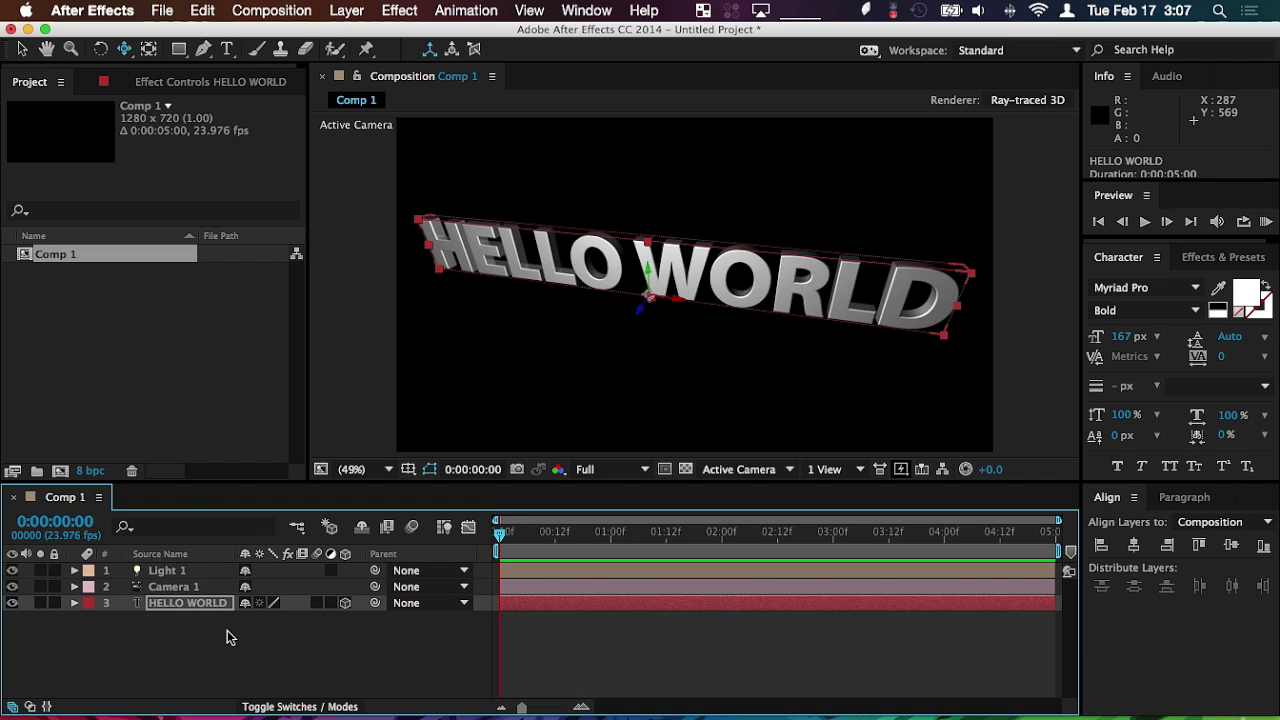
key(r)
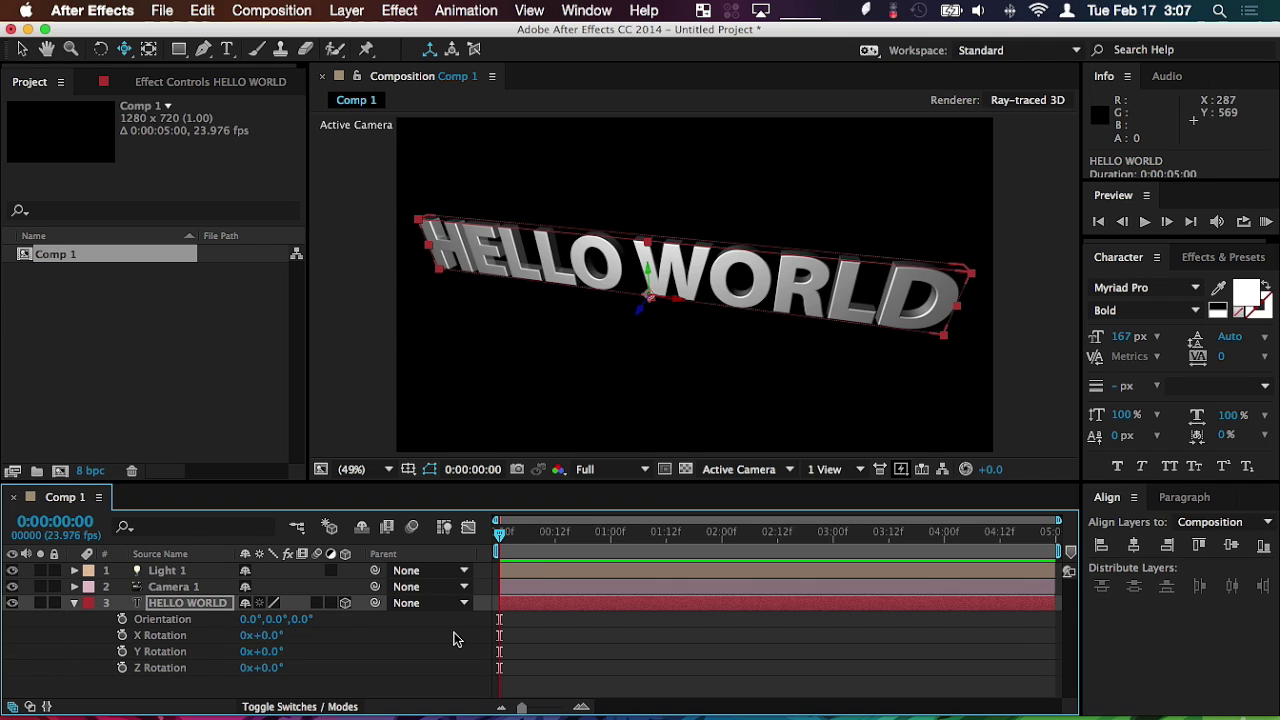
key(p)
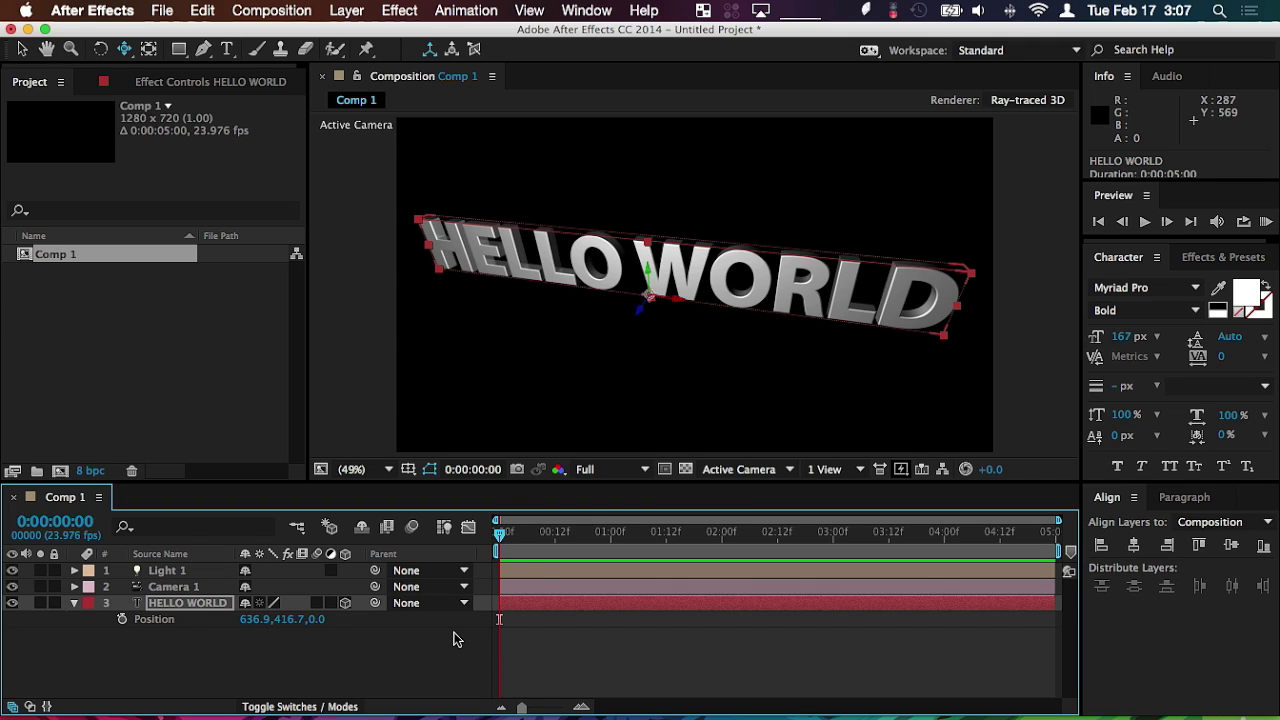
key(s)
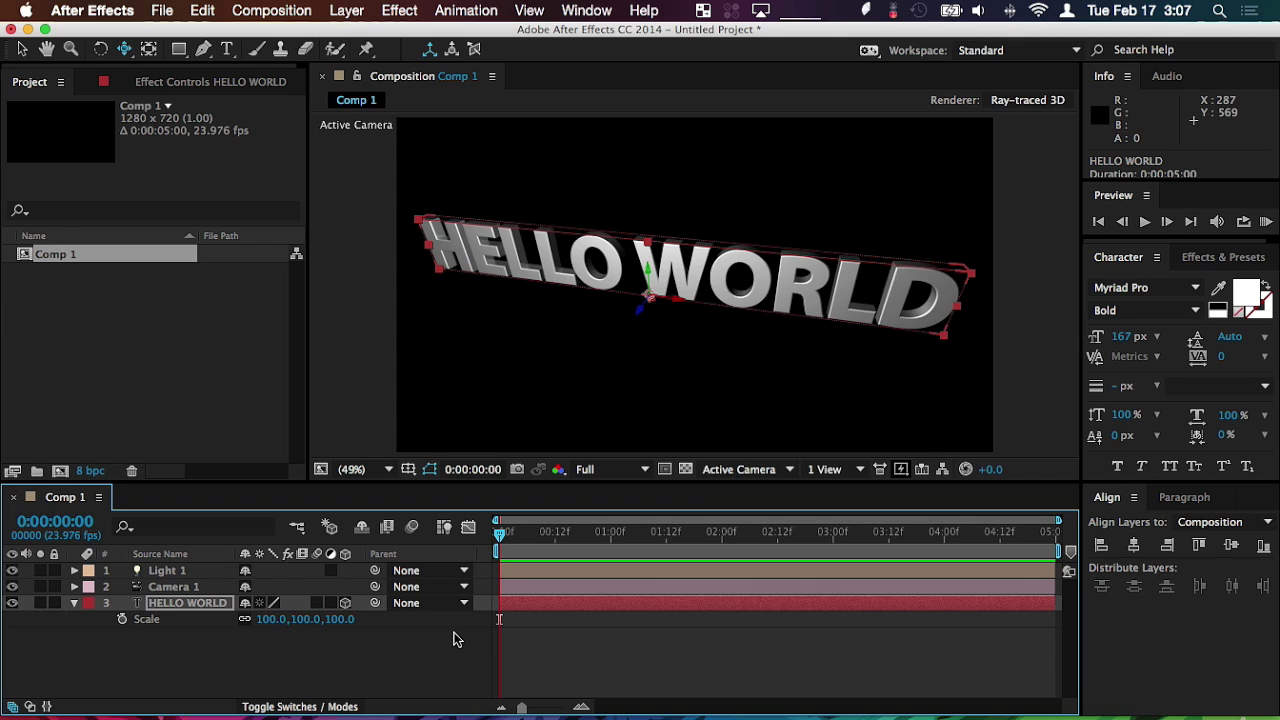
key(shift+r)
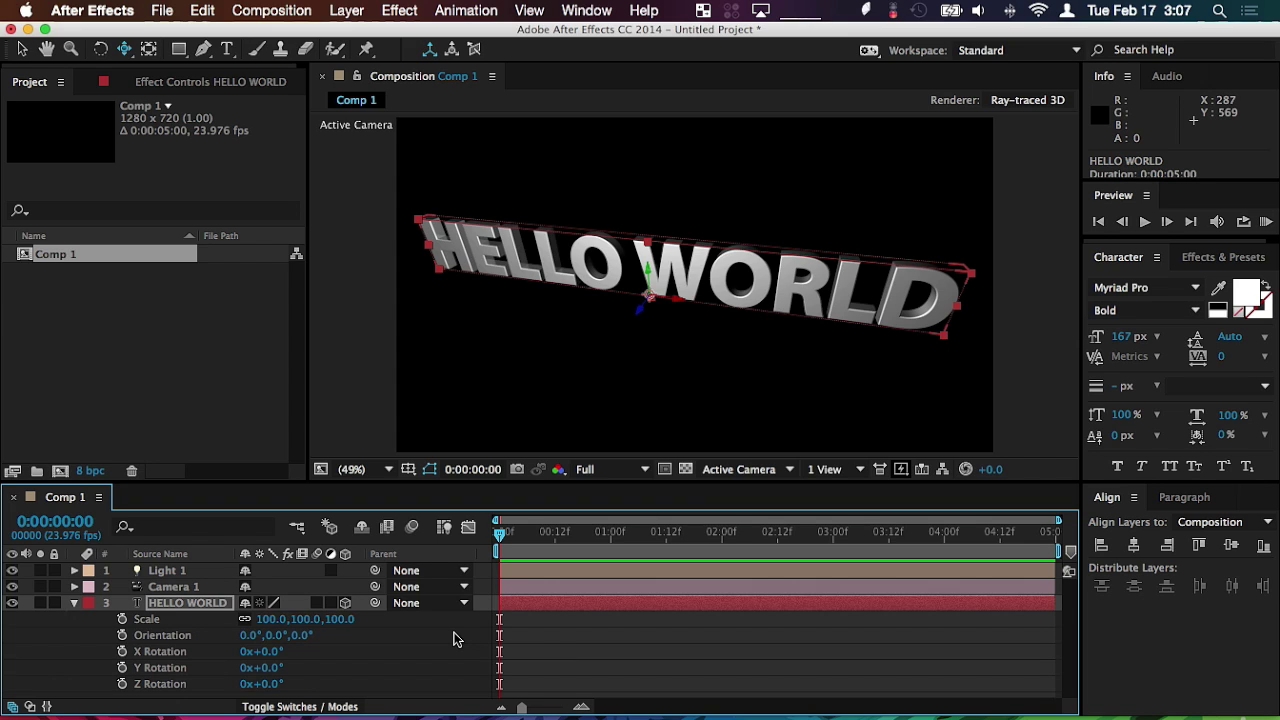
Show only the rotation properties and set an X Rotation keyframe at 0x+0° at the start.
key(u)
key(r)
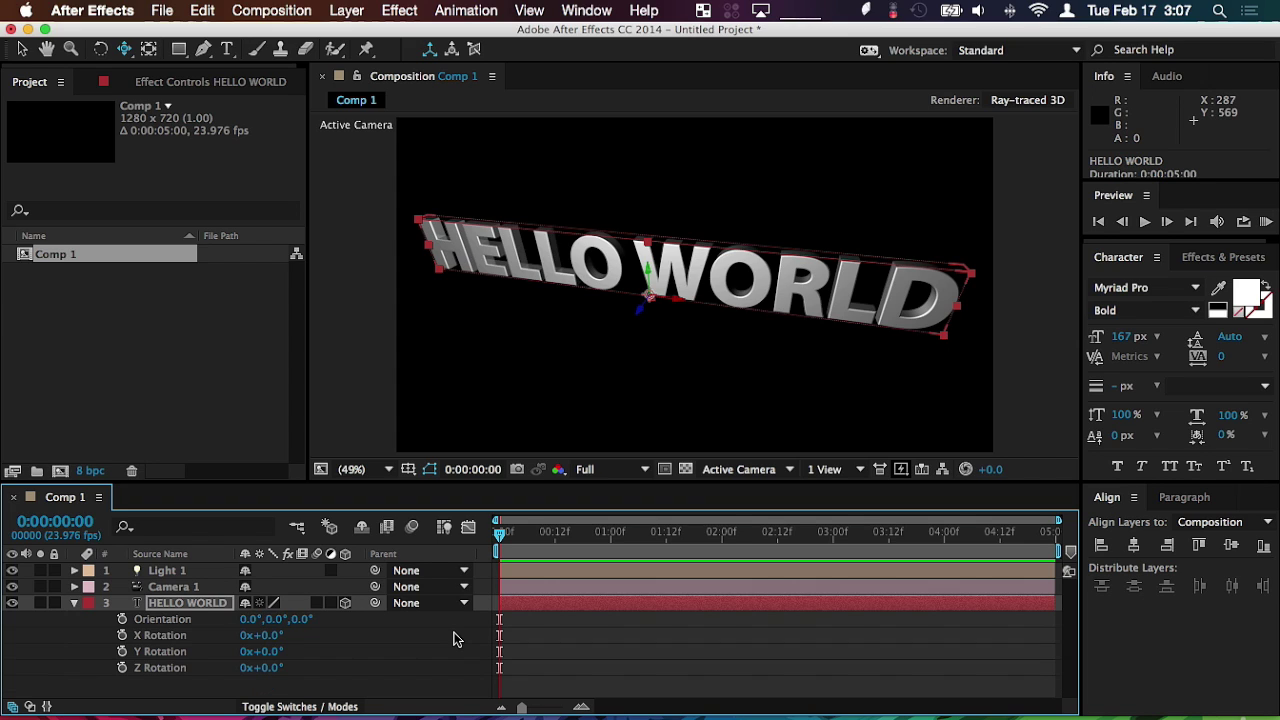
click(122, 636)
At 0:00:02:00 set X Rotation to 3x+0°, scrub back to check the spin, and select both keyframes.
click(503, 536)
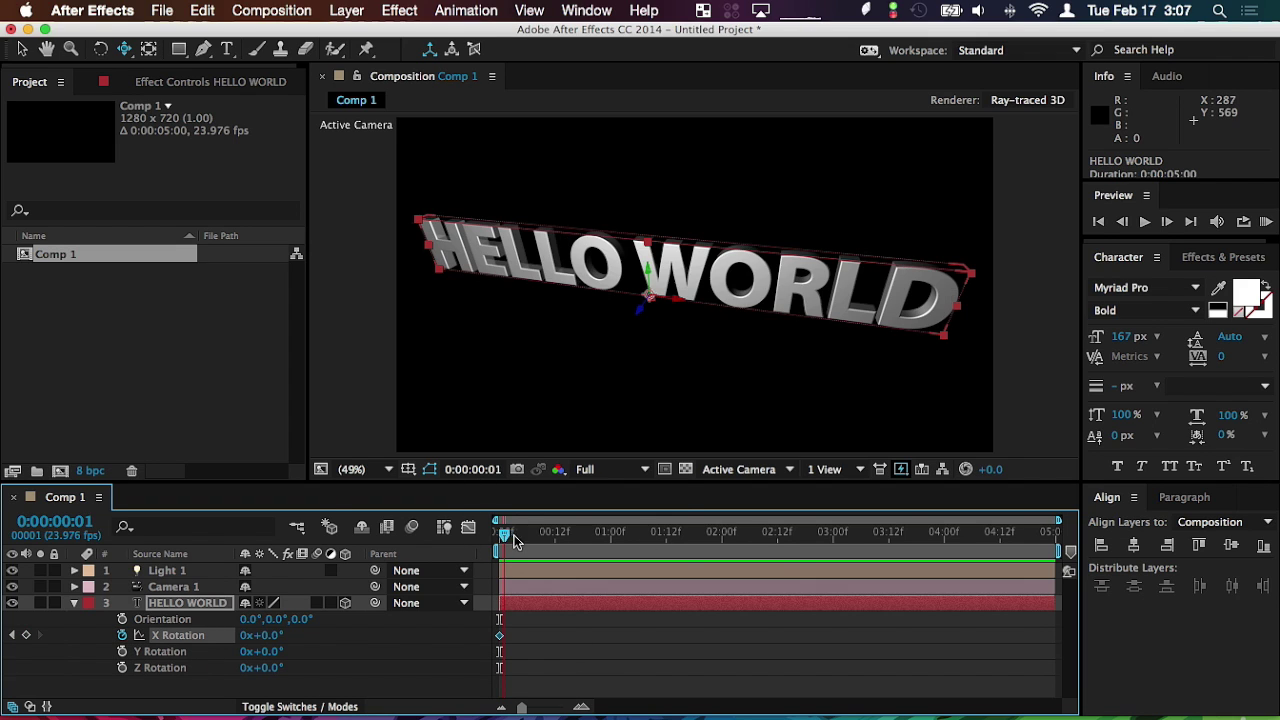
drag(515, 541, 722, 545)
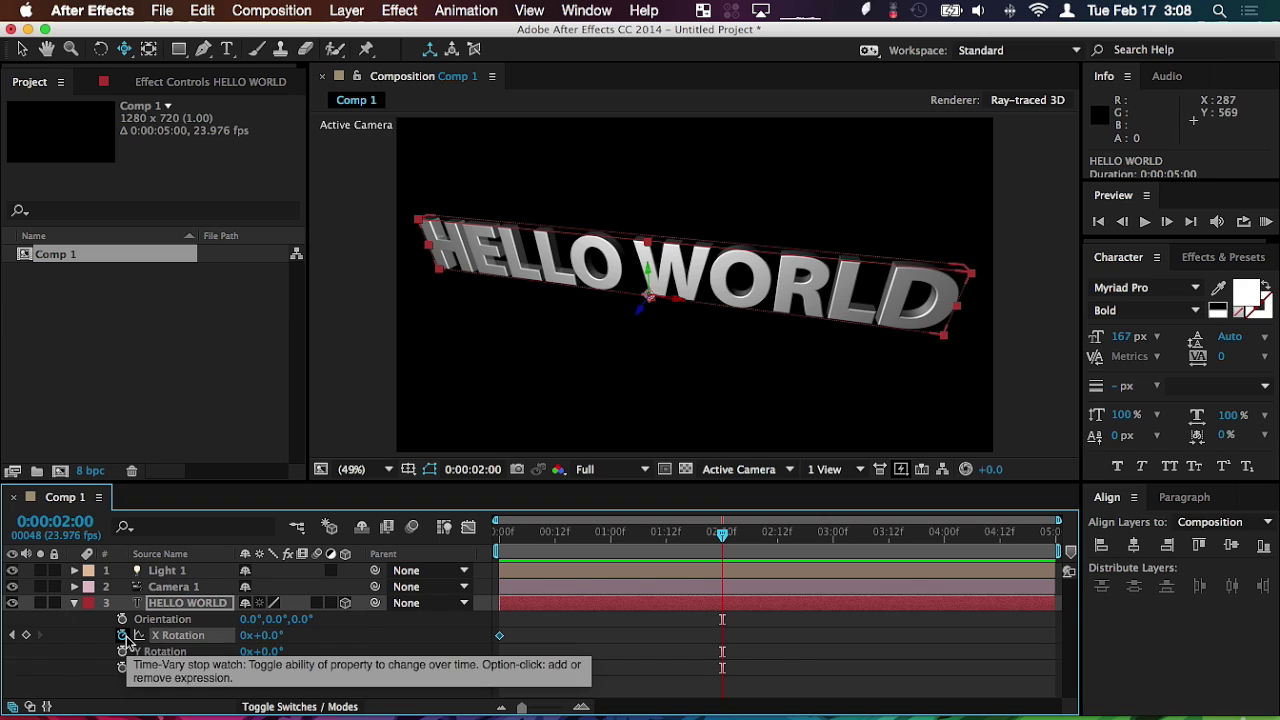
click(244, 636)
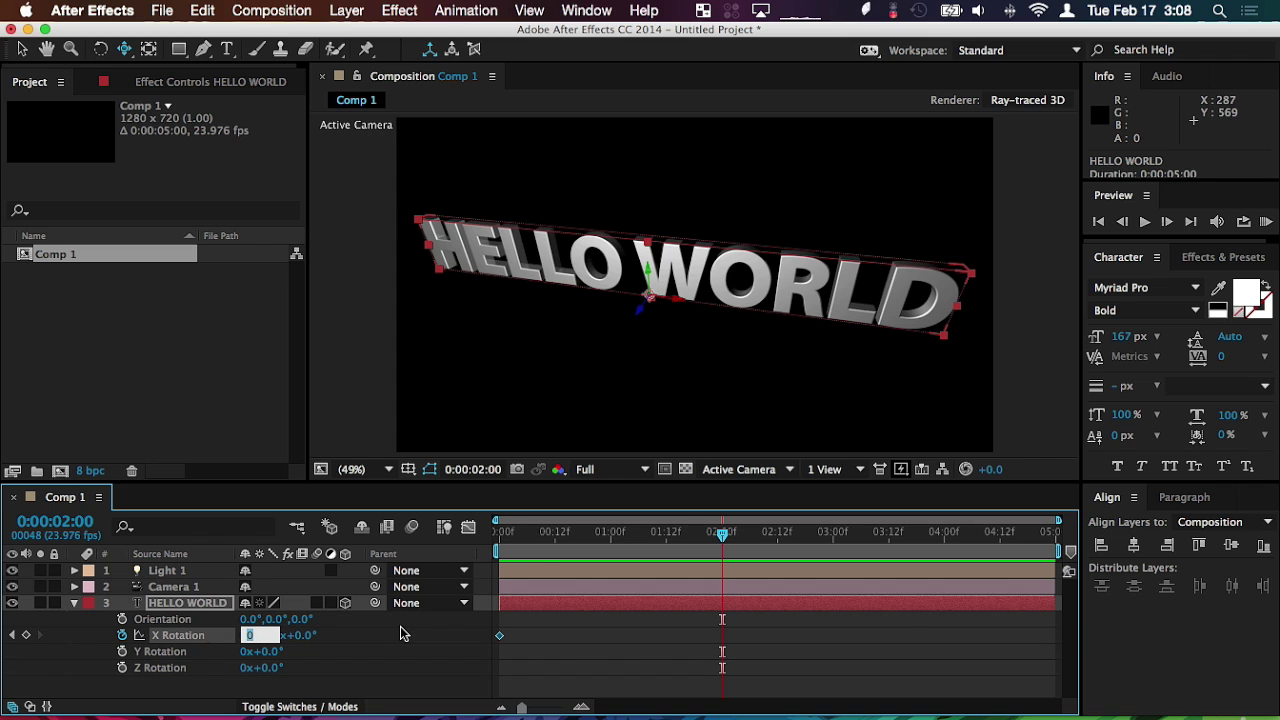
text(3)
key(Return)
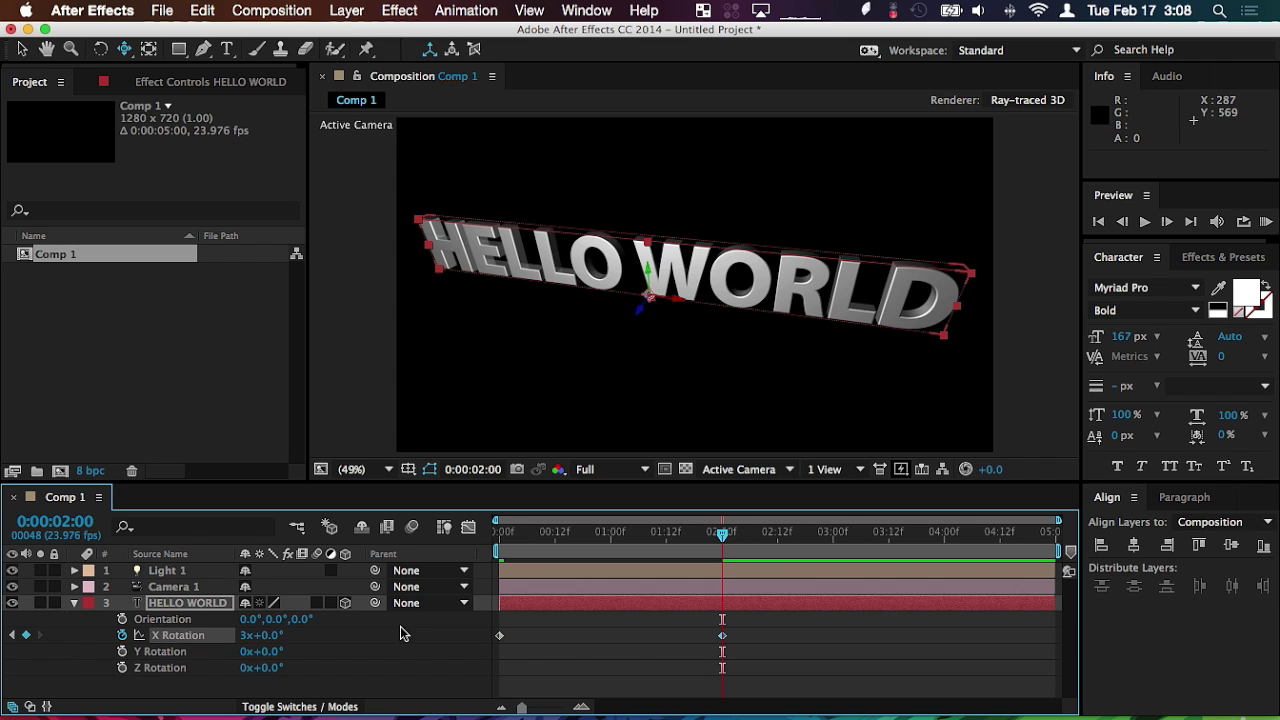
drag(647, 537, 564, 537)
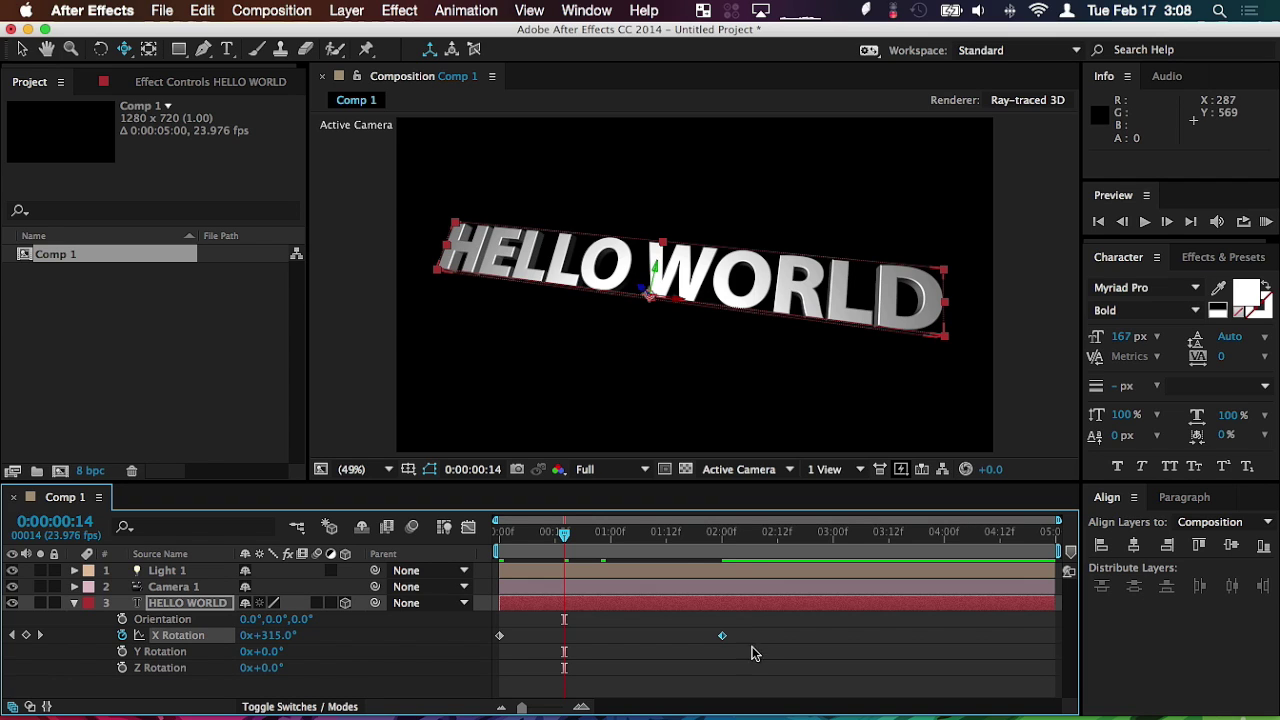
drag(757, 627, 500, 653)
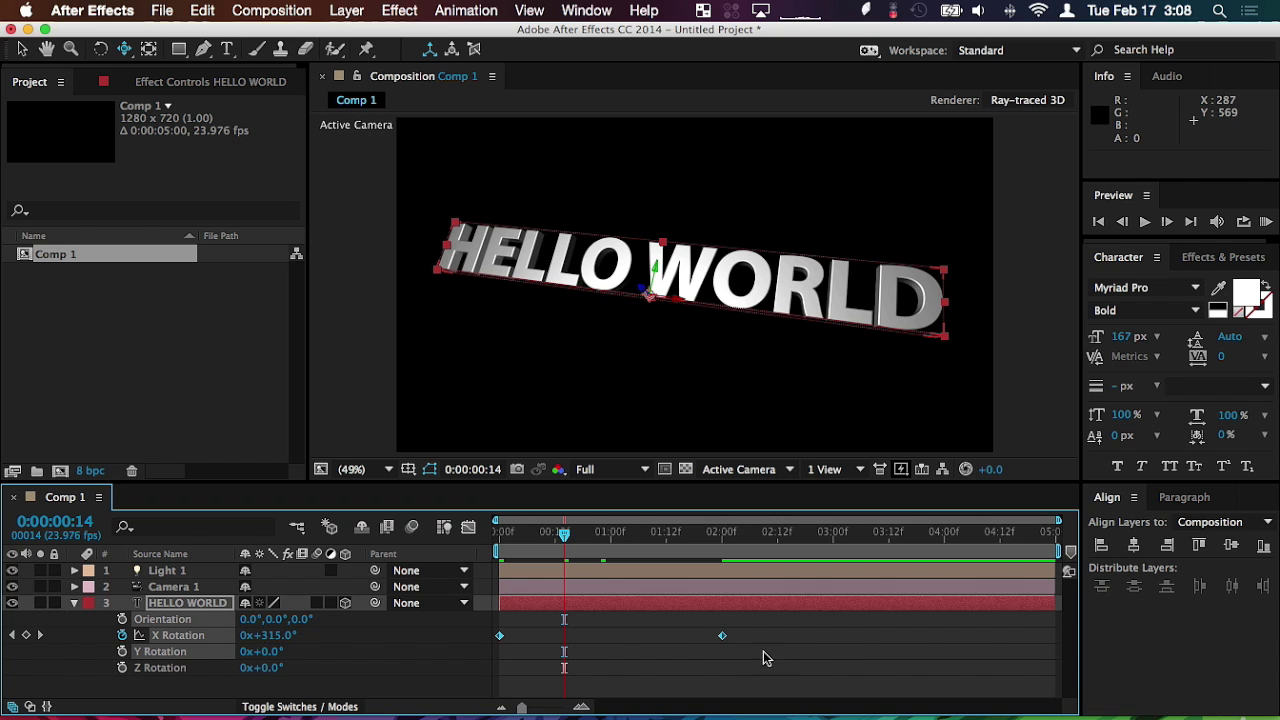
Apply Easy Ease to both X Rotation keyframes, then deselect the HELLO WORLD layer.
right_click(722, 637)
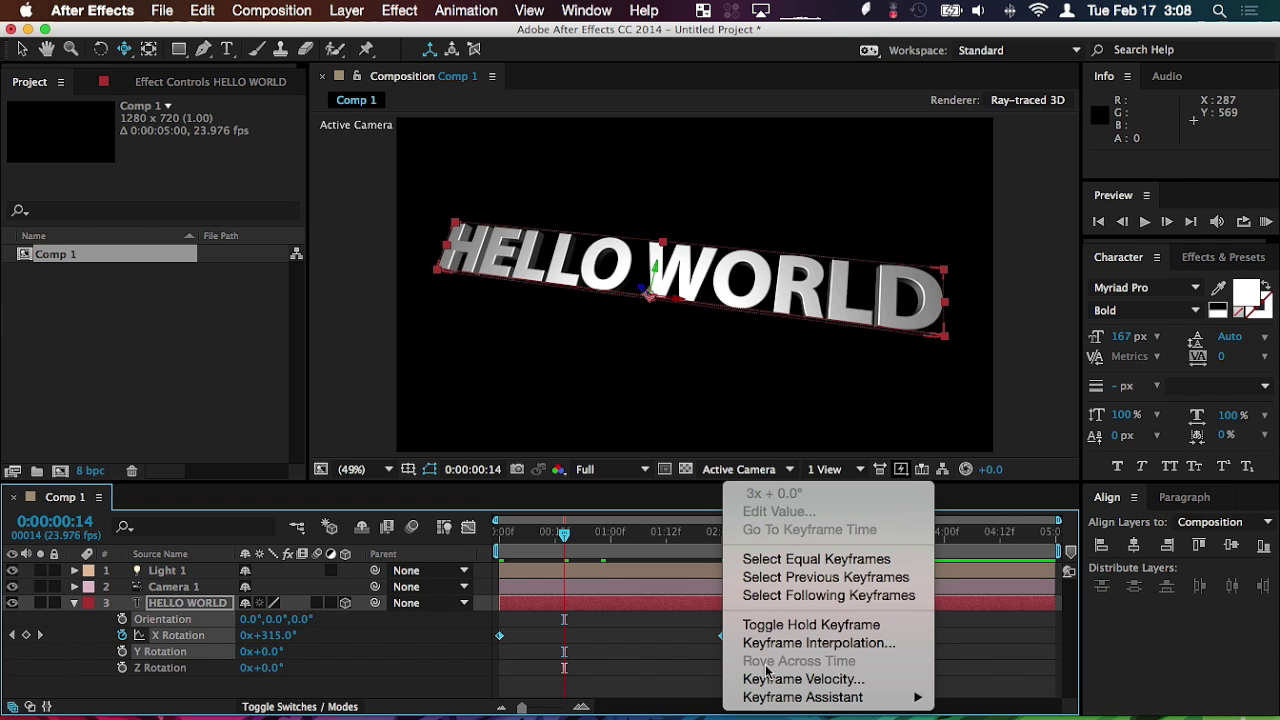
mouse_move(882, 706)
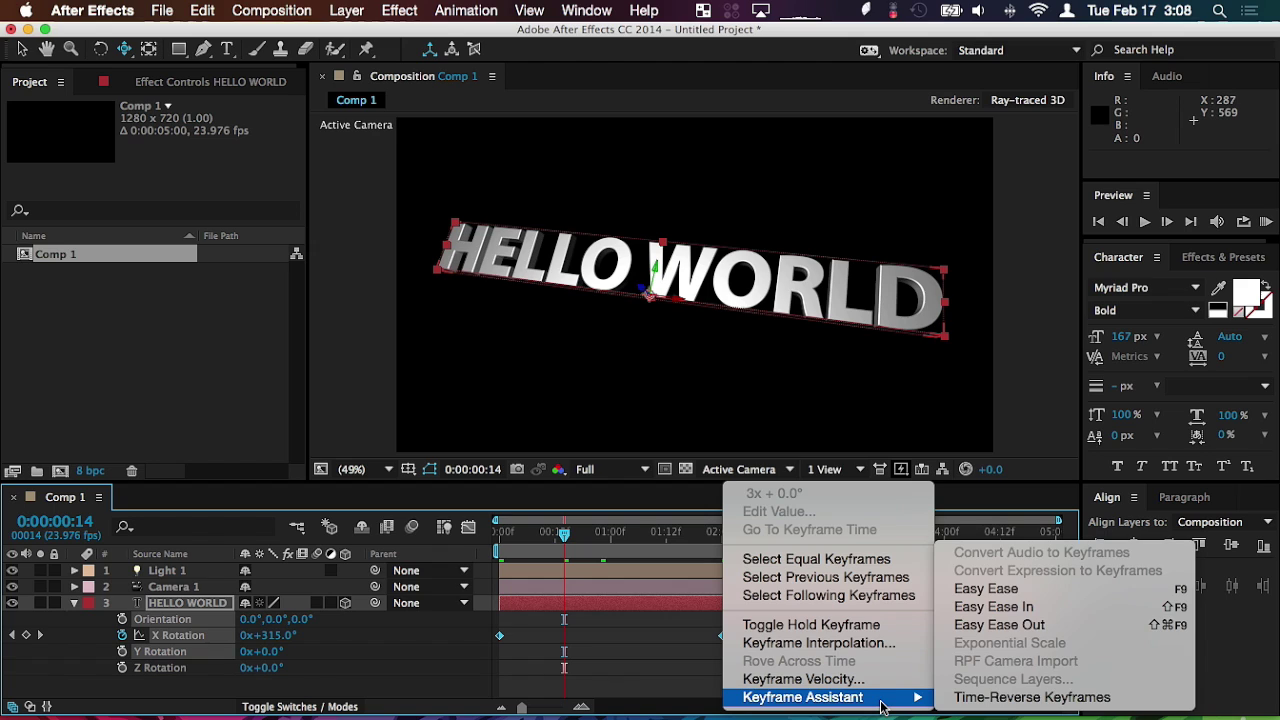
click(1053, 588)
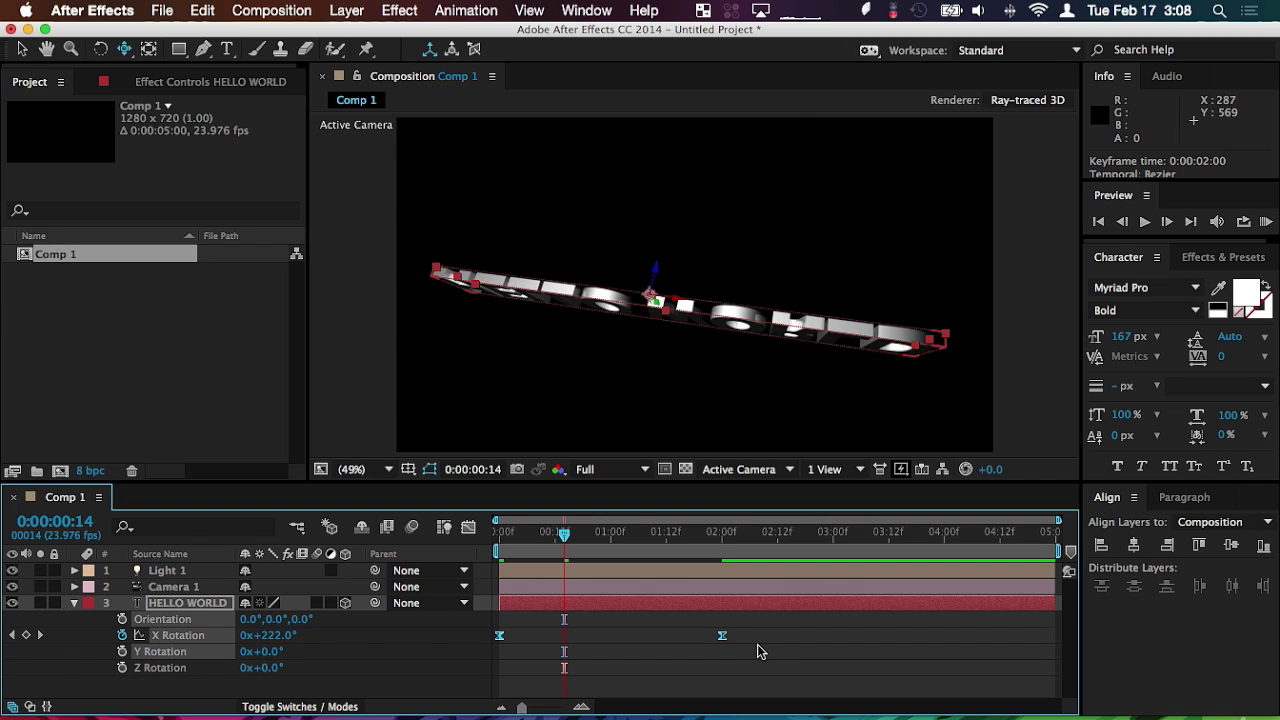
click(522, 688)
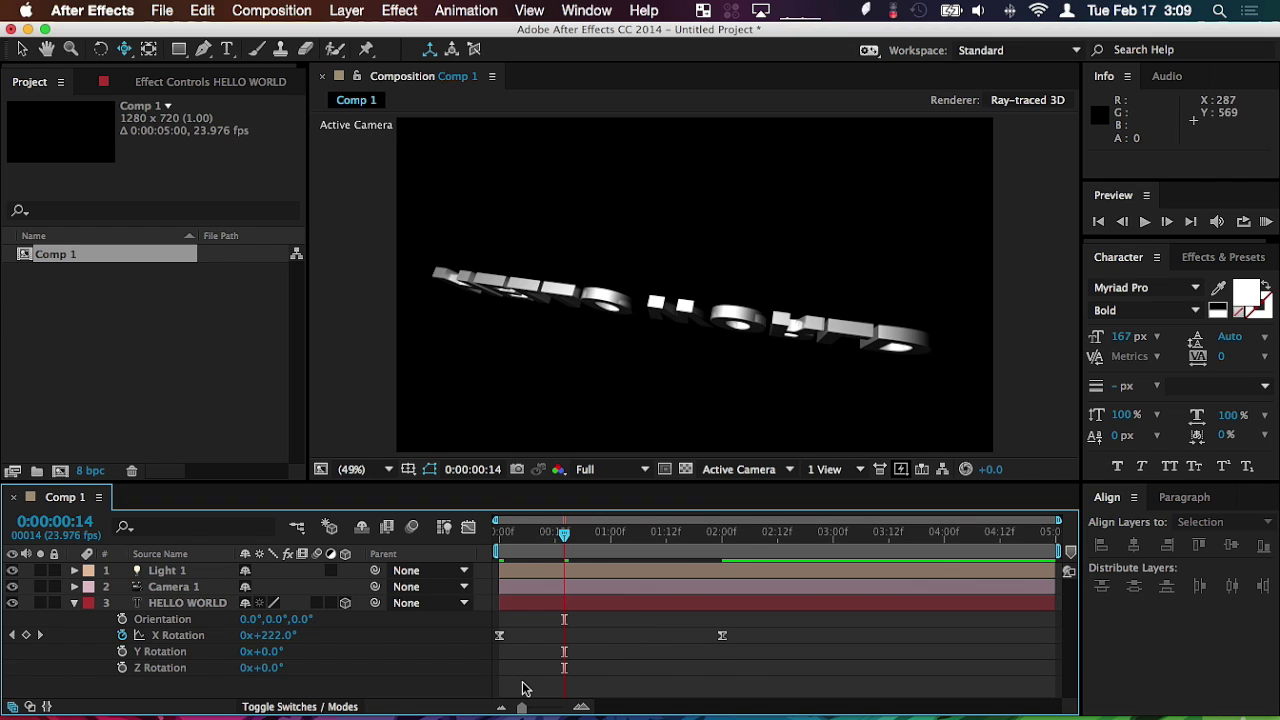
key(grave)
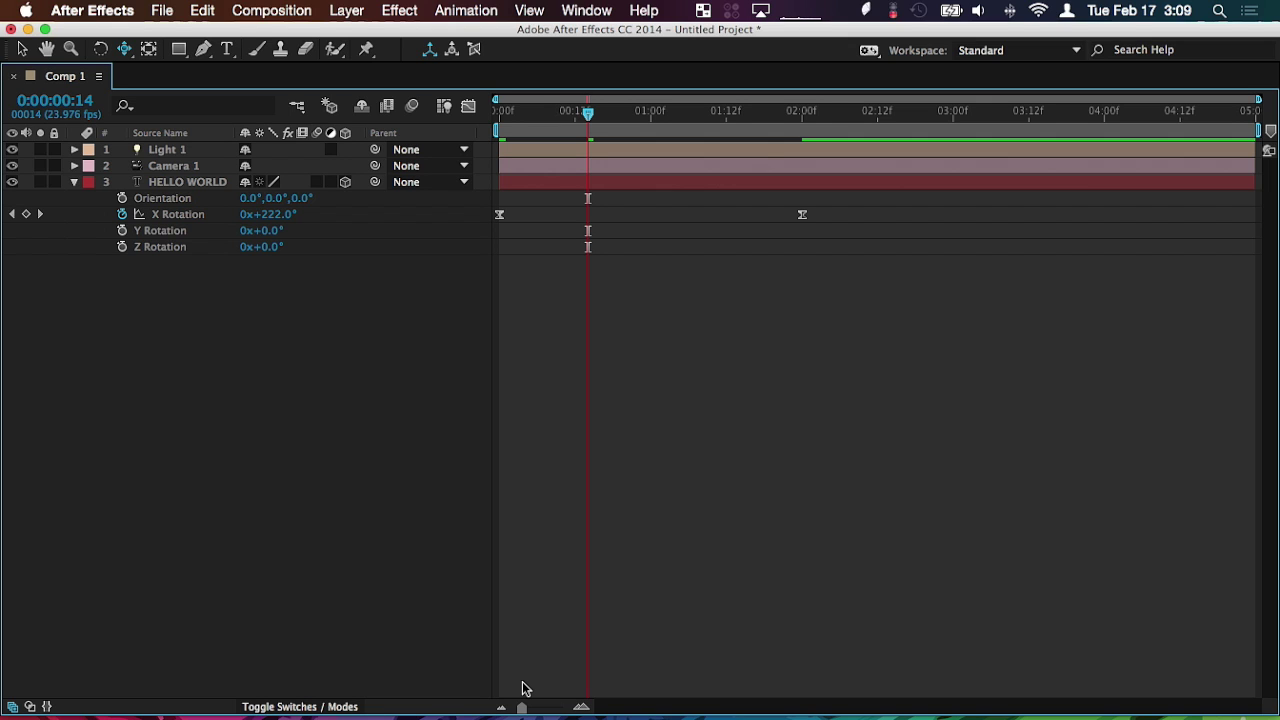
key(grave)
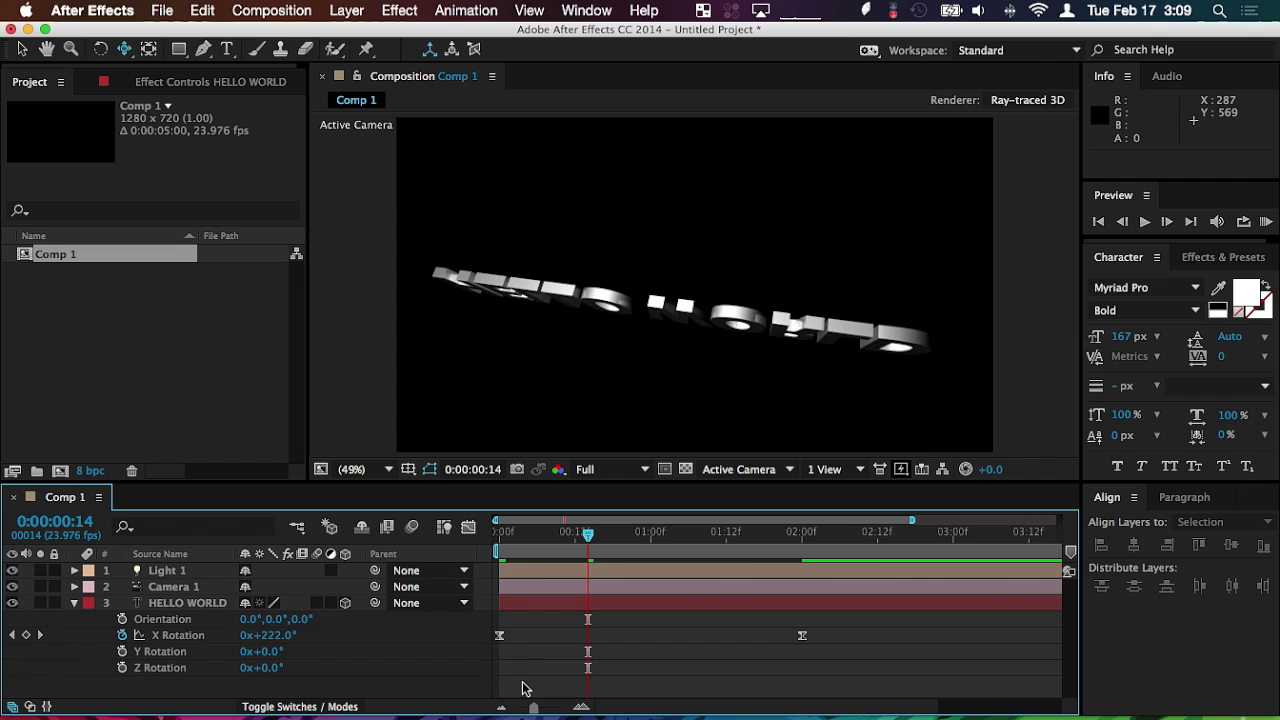
drag(588, 533, 478, 537)
key(space)
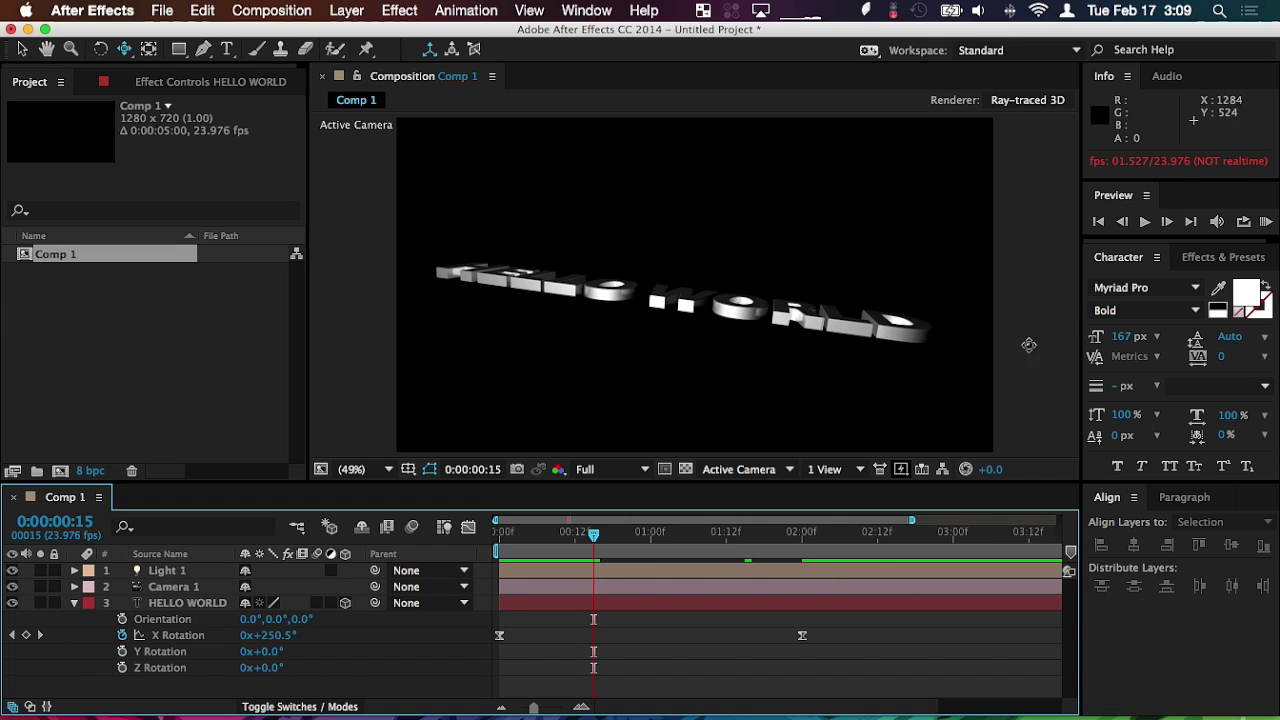
click(1268, 224)
drag(617, 551, 518, 546)
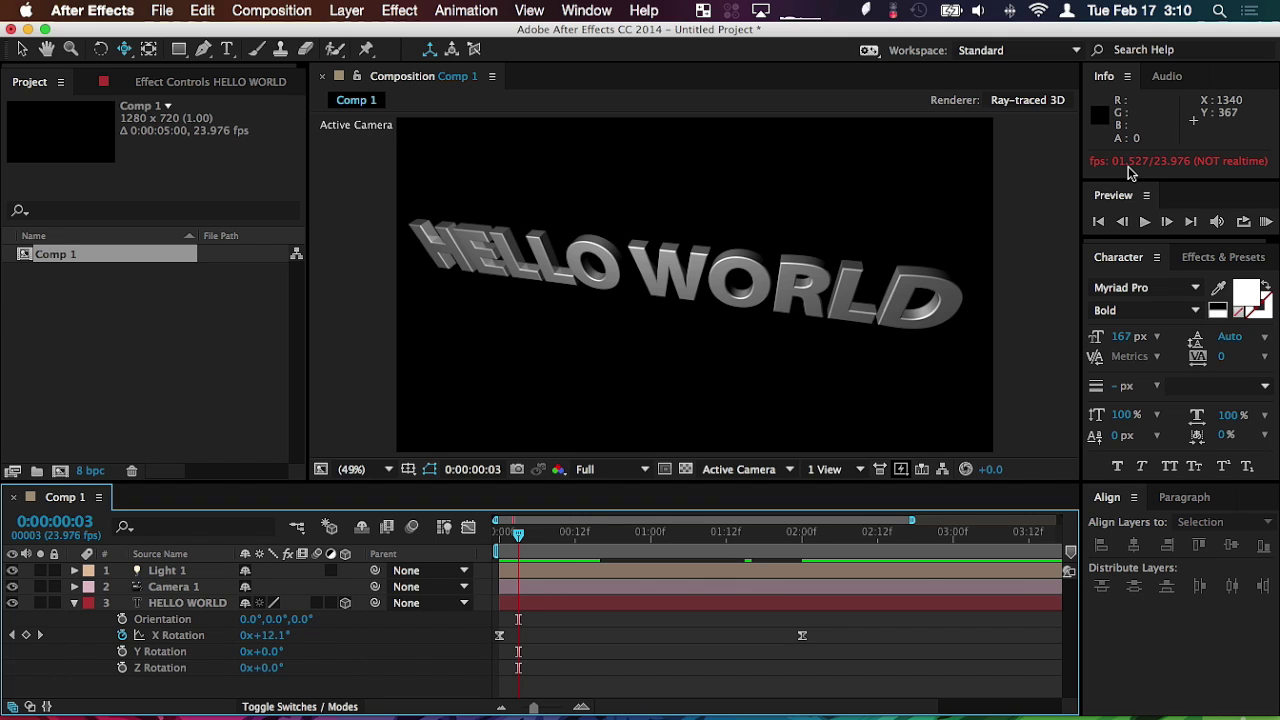
Run and stop the RAM preview, then park the time indicator at 0:00:02:00.
click(1265, 222)
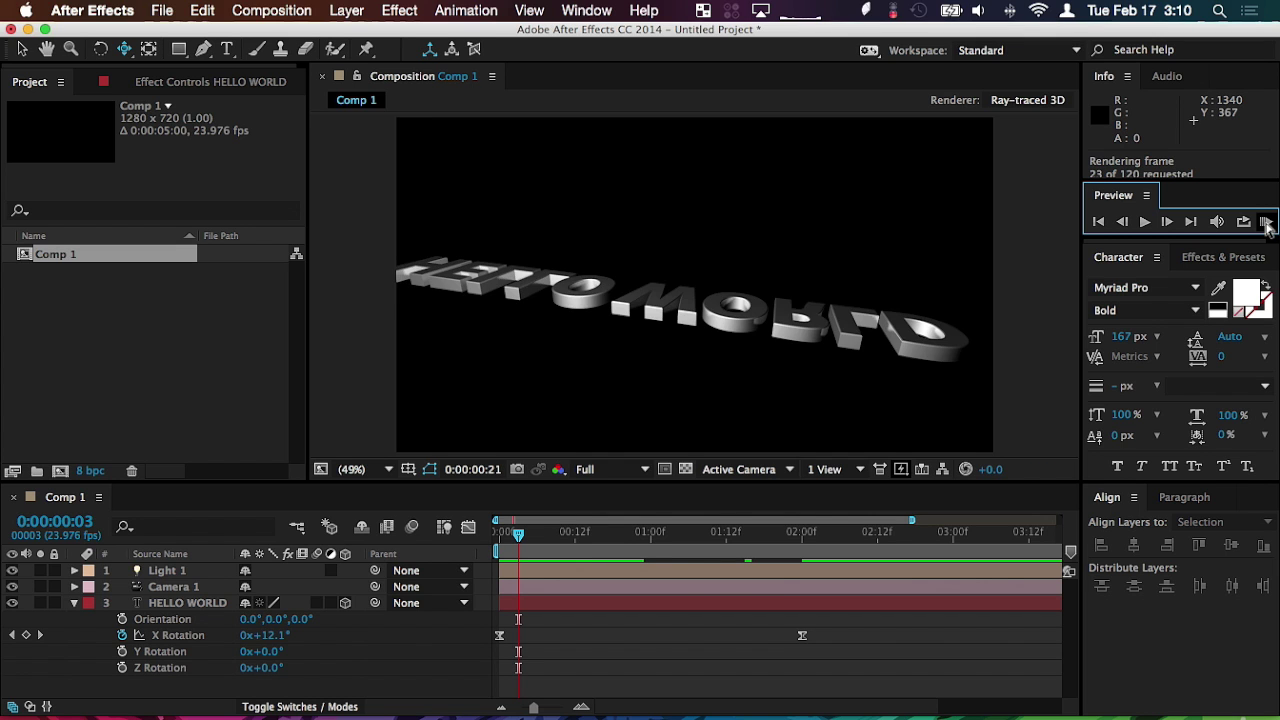
click(1265, 222)
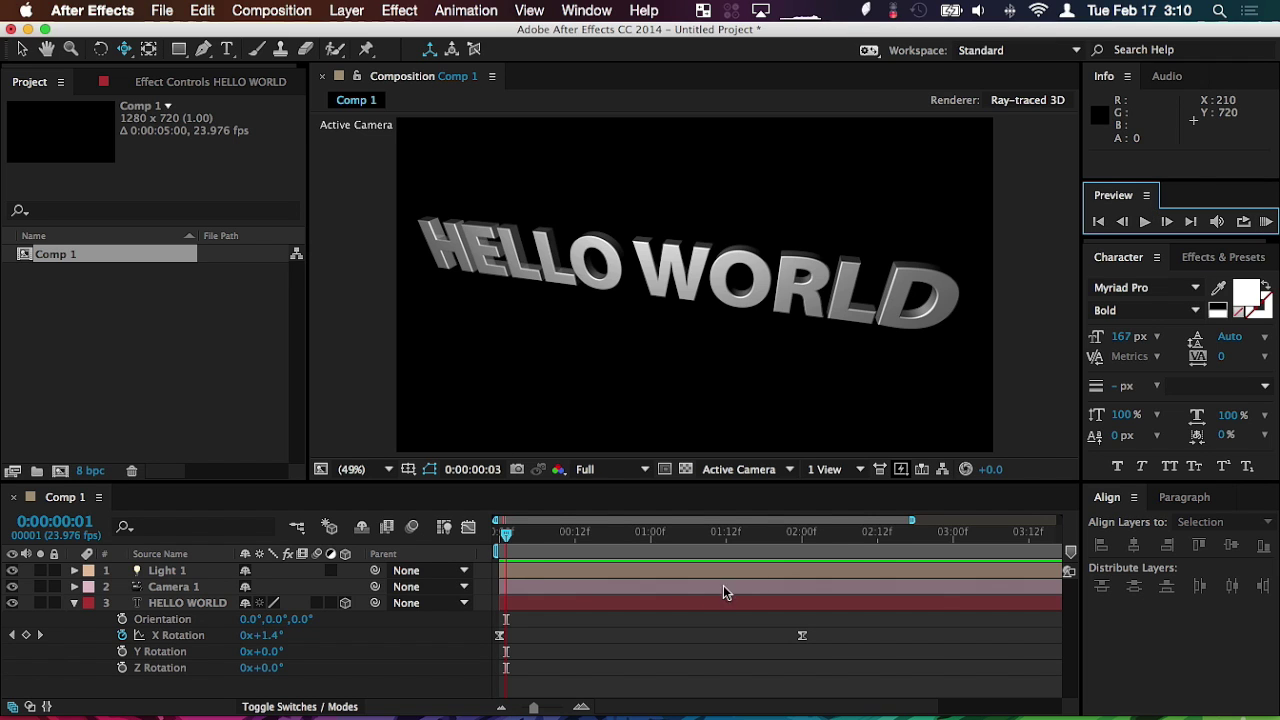
mouse_move(792, 537)
mouse_down()
mouse_move(922, 545)
mouse_move(781, 540)
mouse_move(802, 545)
mouse_up()
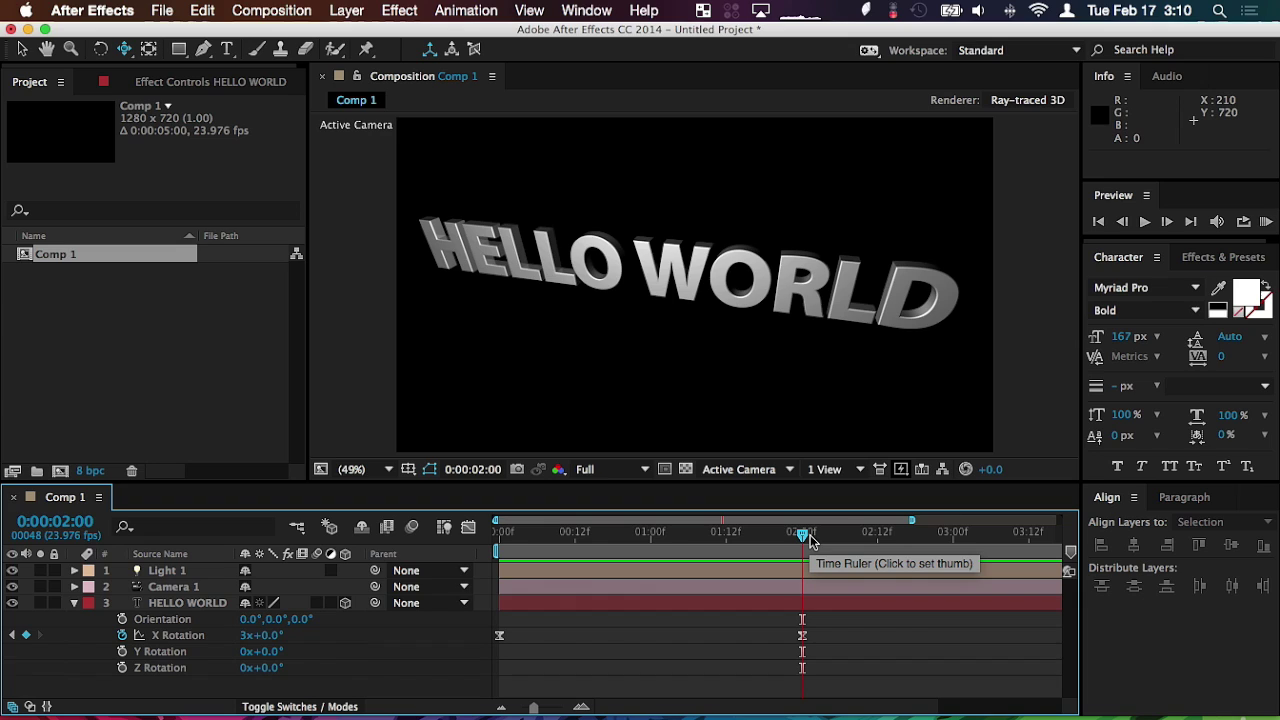
End the work area at 0:00:02:00, preview the two-second spin, then return to frame 0.
key(n)
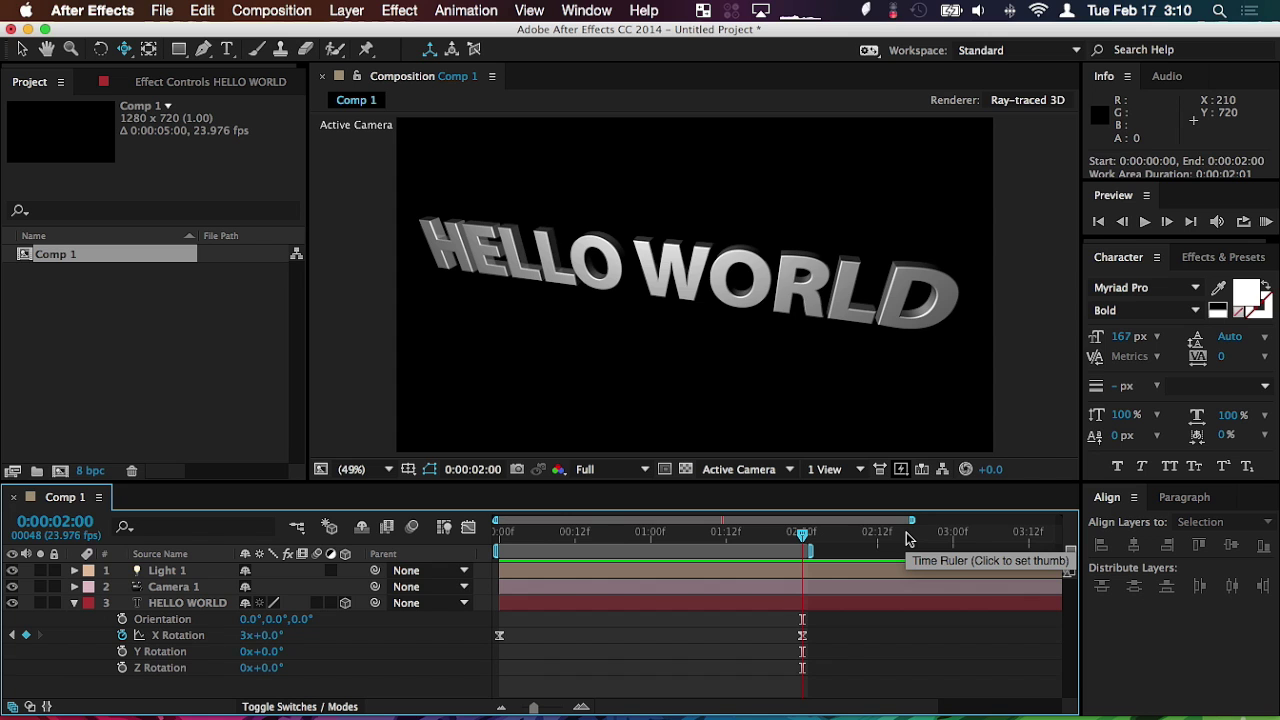
key(space)
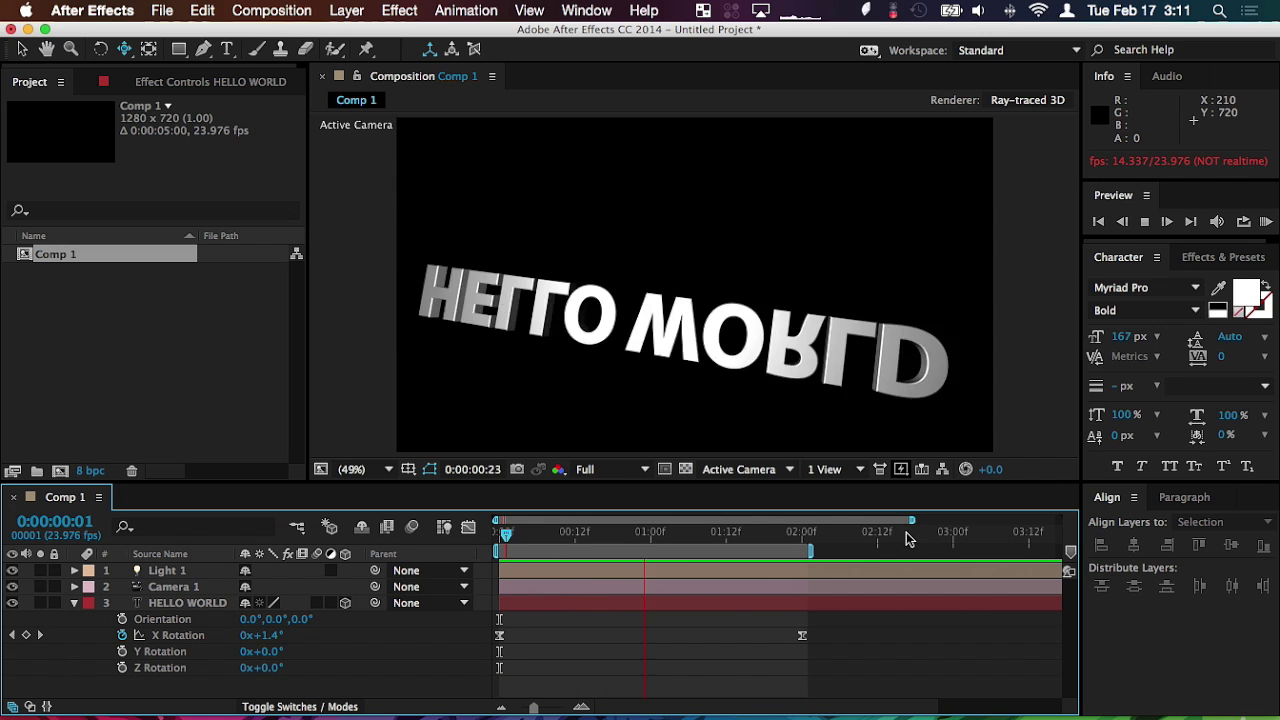
click(1146, 222)
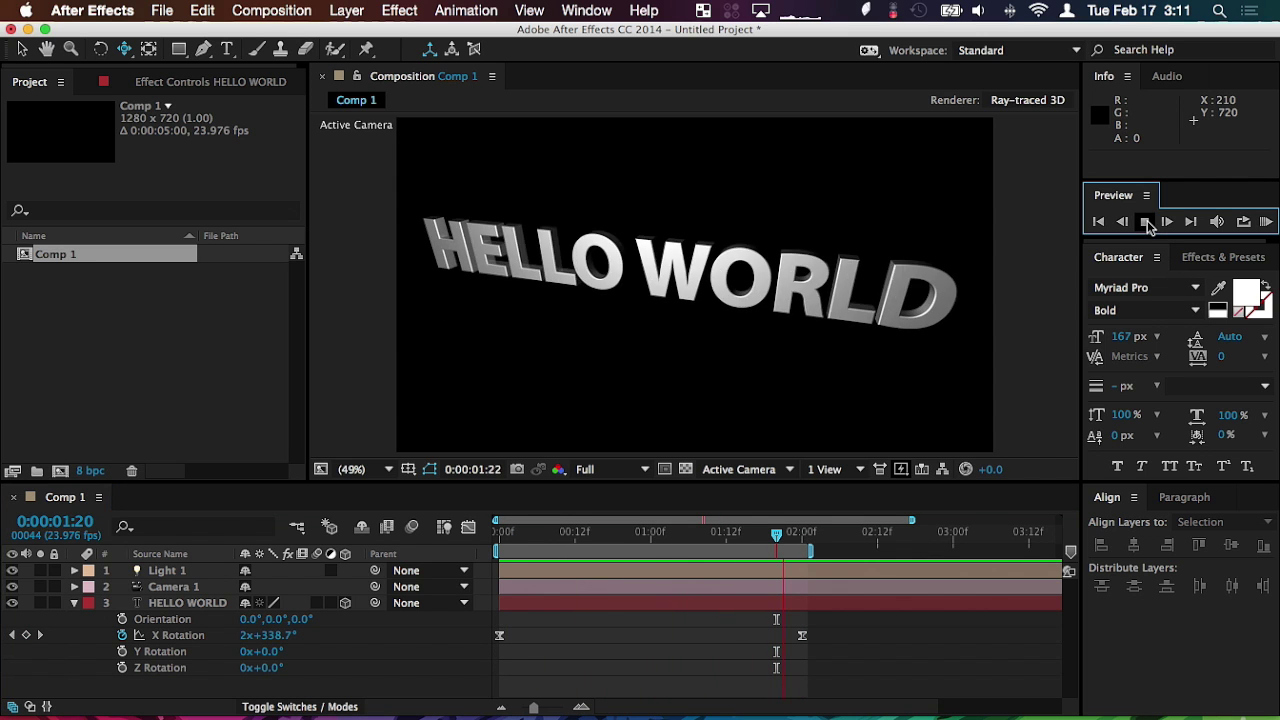
click(1146, 222)
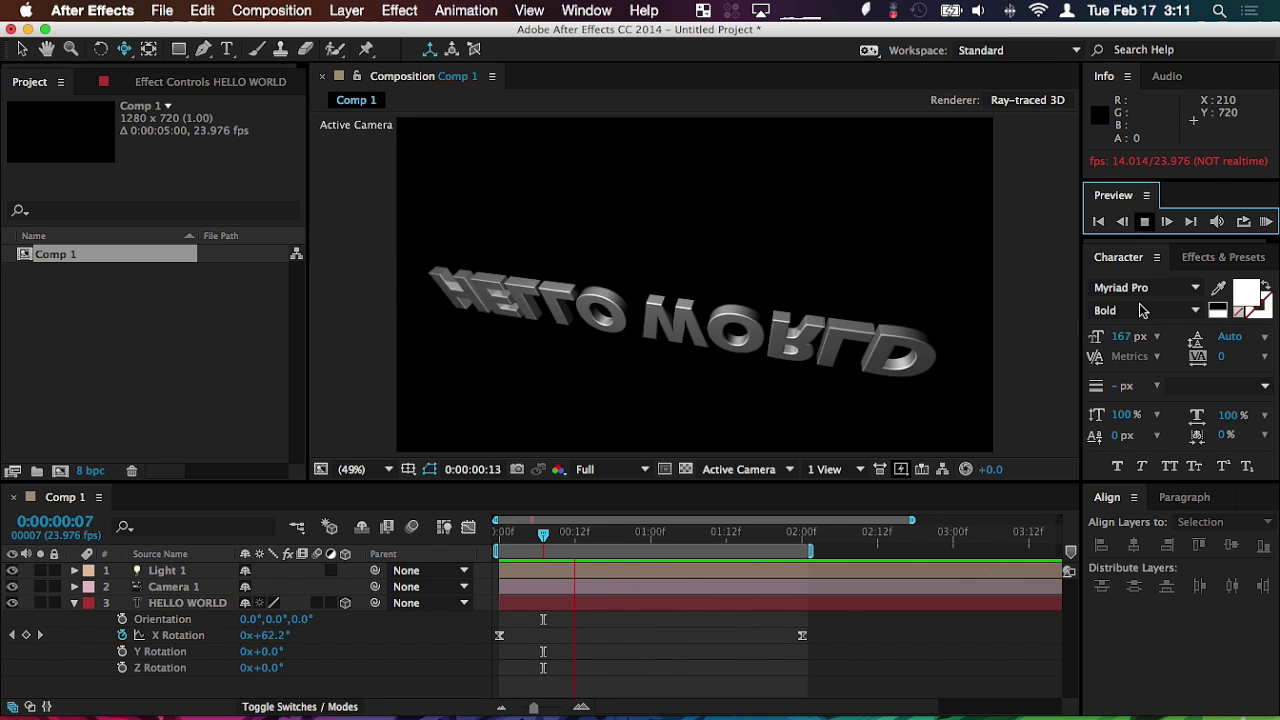
key(space)
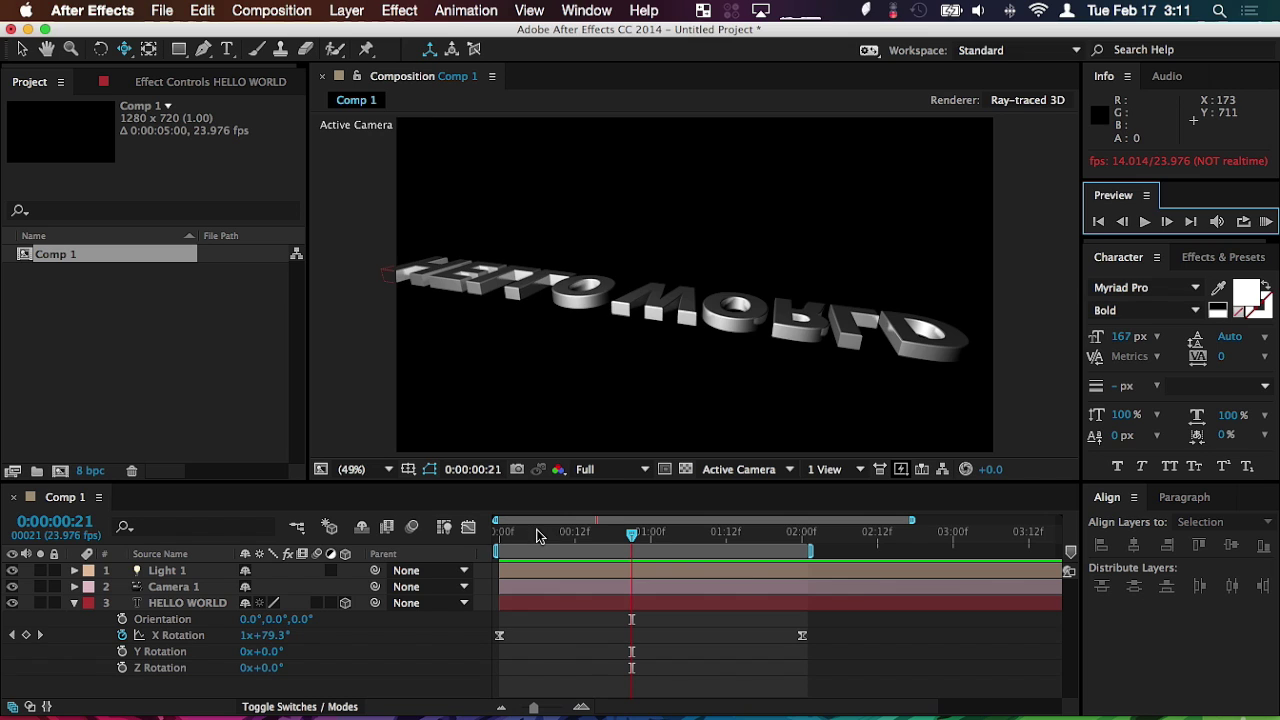
drag(536, 537, 498, 540)
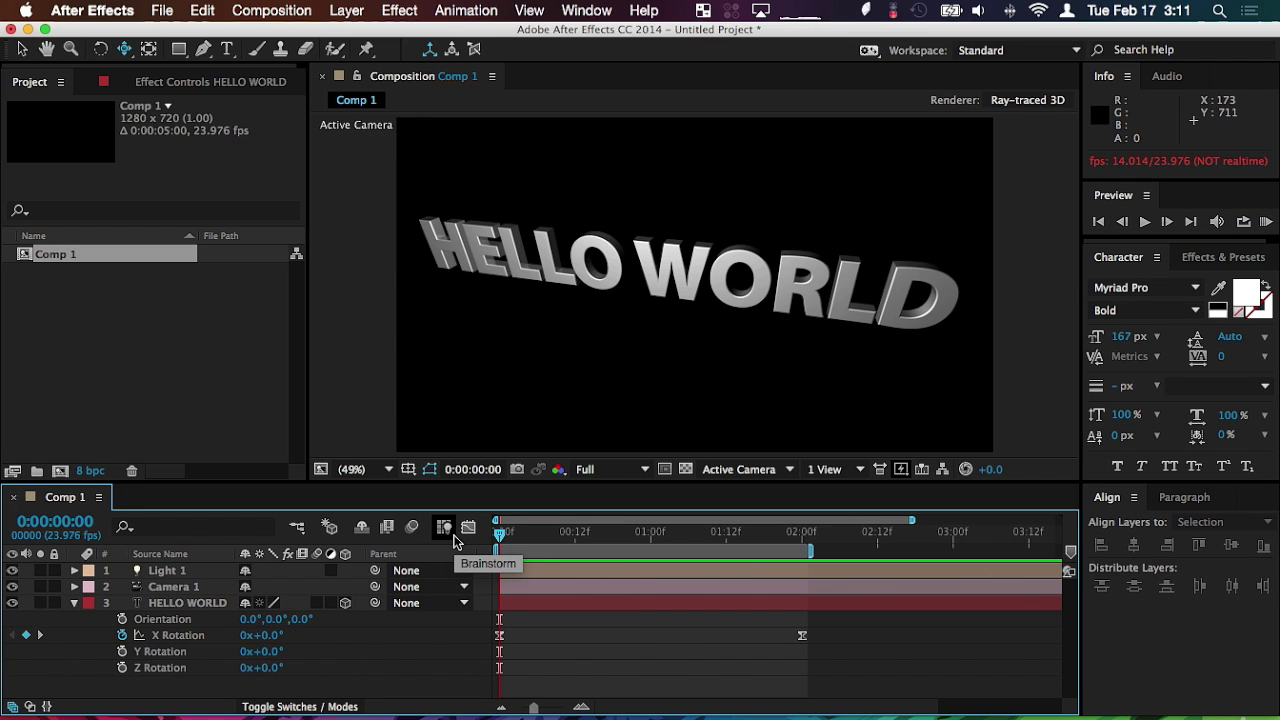
Add Comp 1 to the Render Queue through File > Export.
click(153, 9)
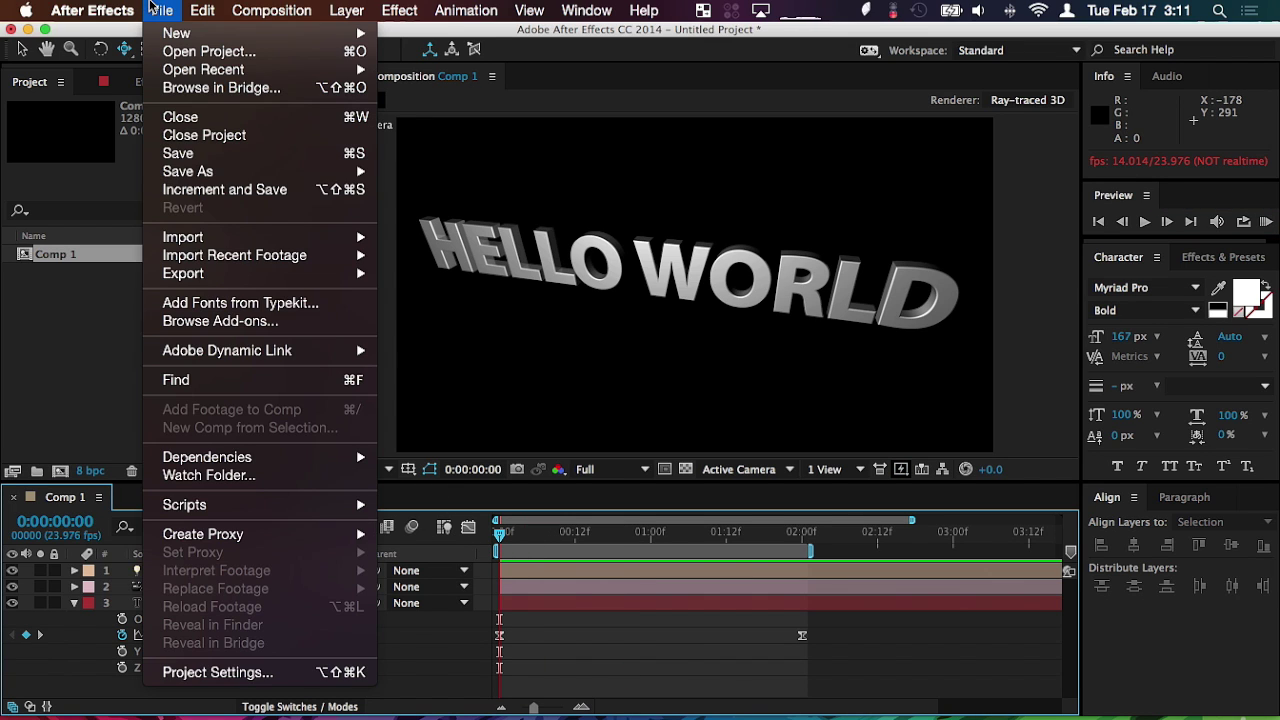
mouse_move(247, 286)
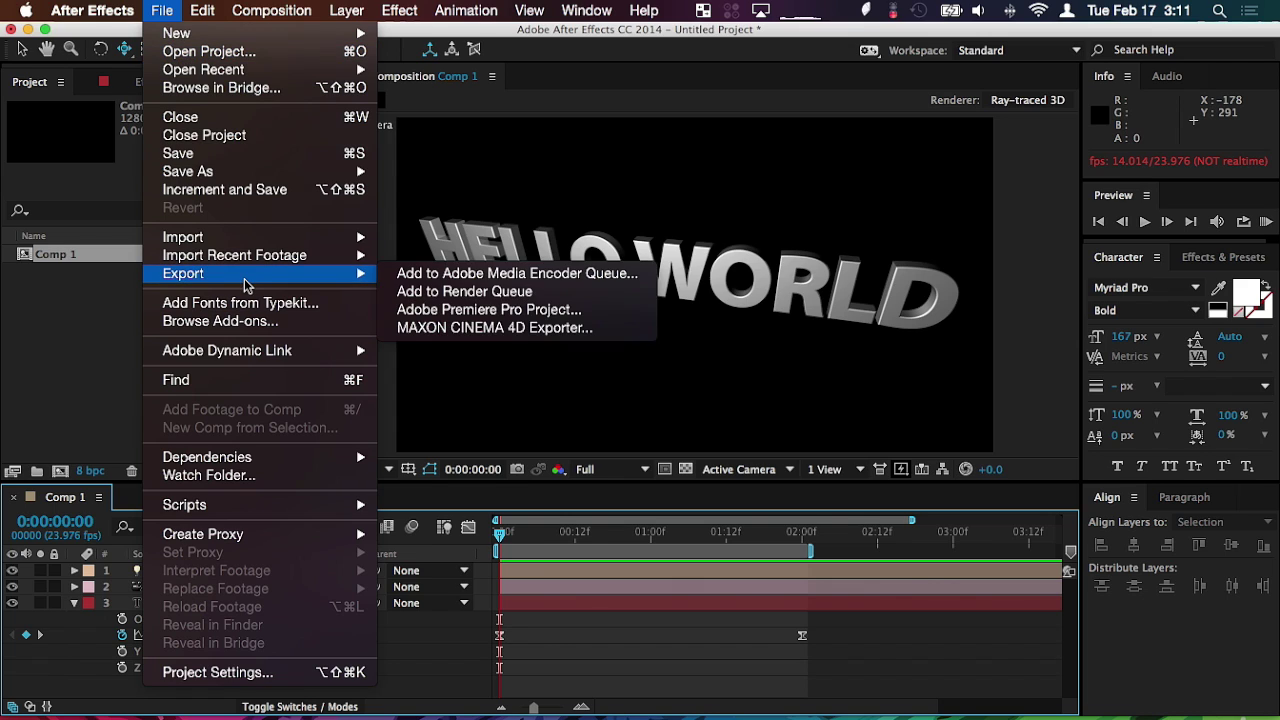
click(618, 292)
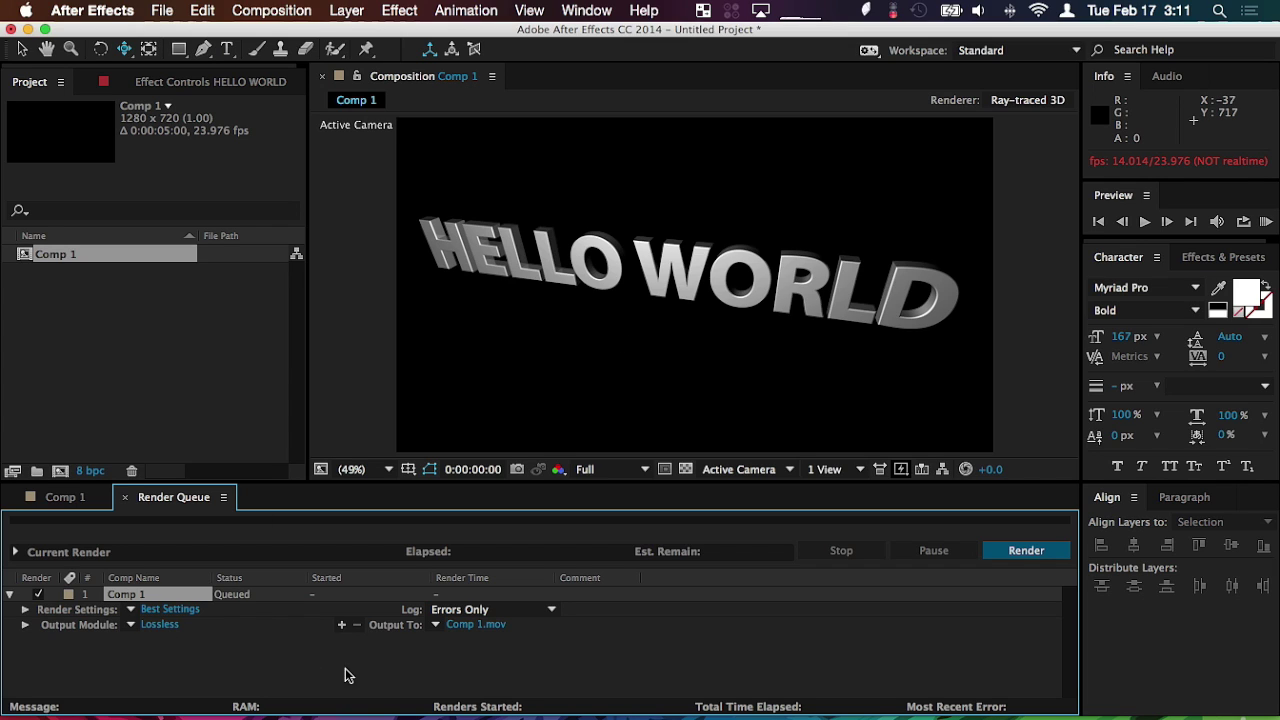
Confirm Comp 1 on the Desktop as the render output file.
click(474, 626)
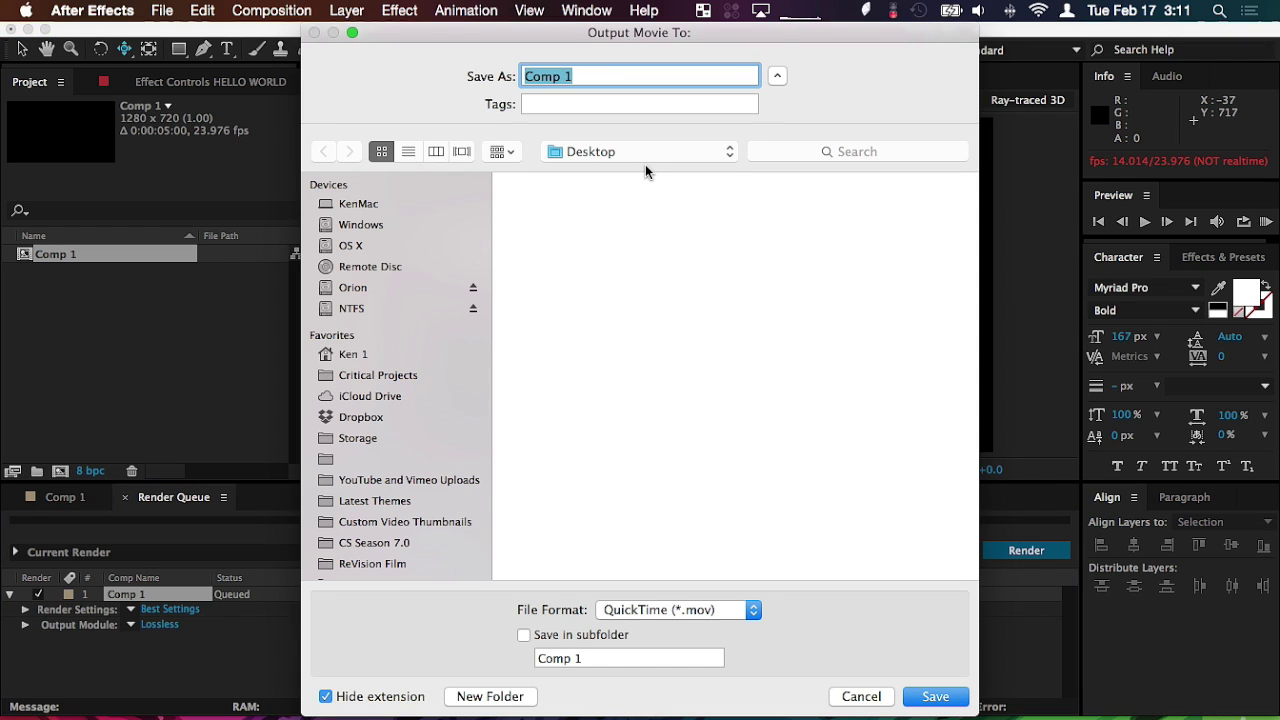
key(Return)
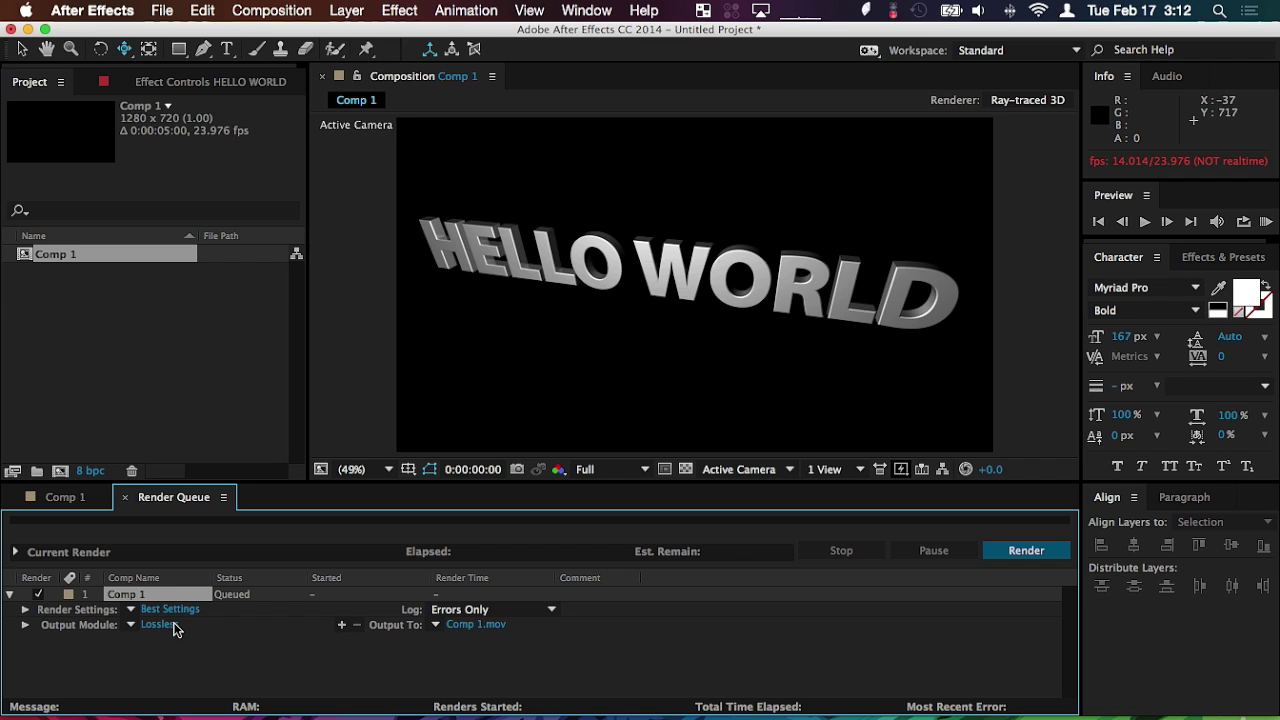
Change the output module from Lossless to a QuickTime movie using the H.264 video codec.
click(160, 625)
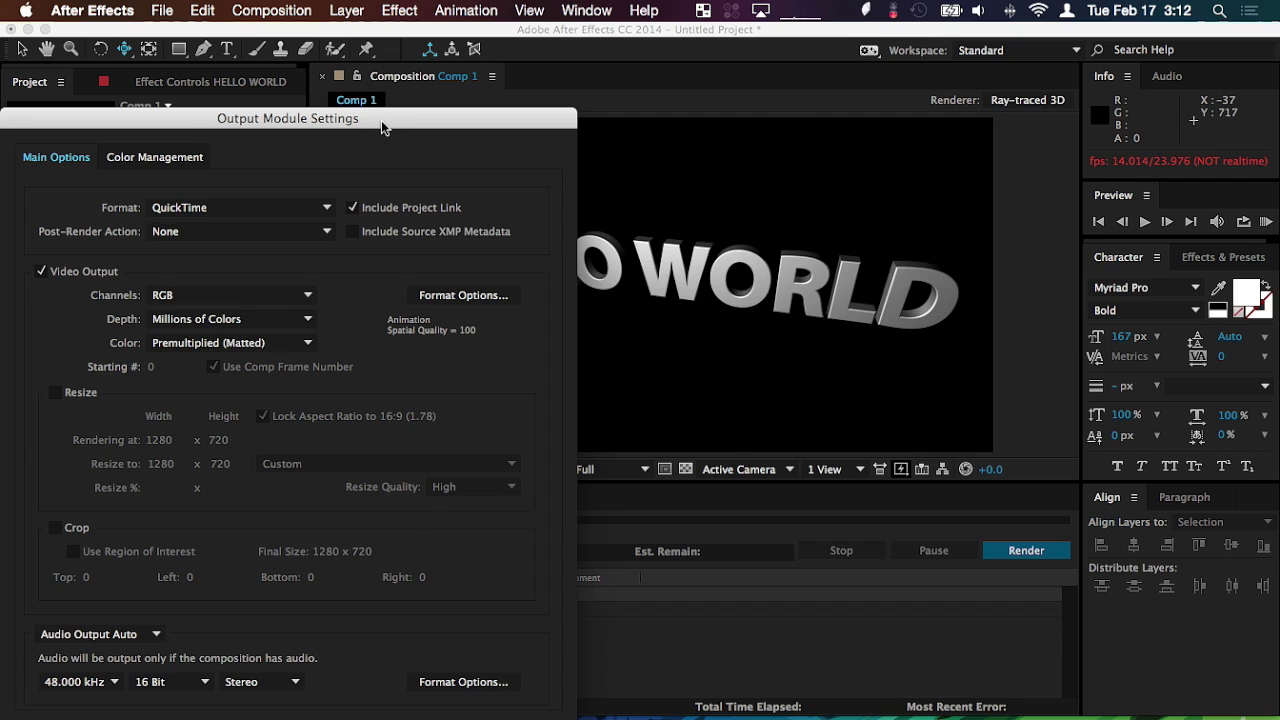
drag(382, 126, 763, 60)
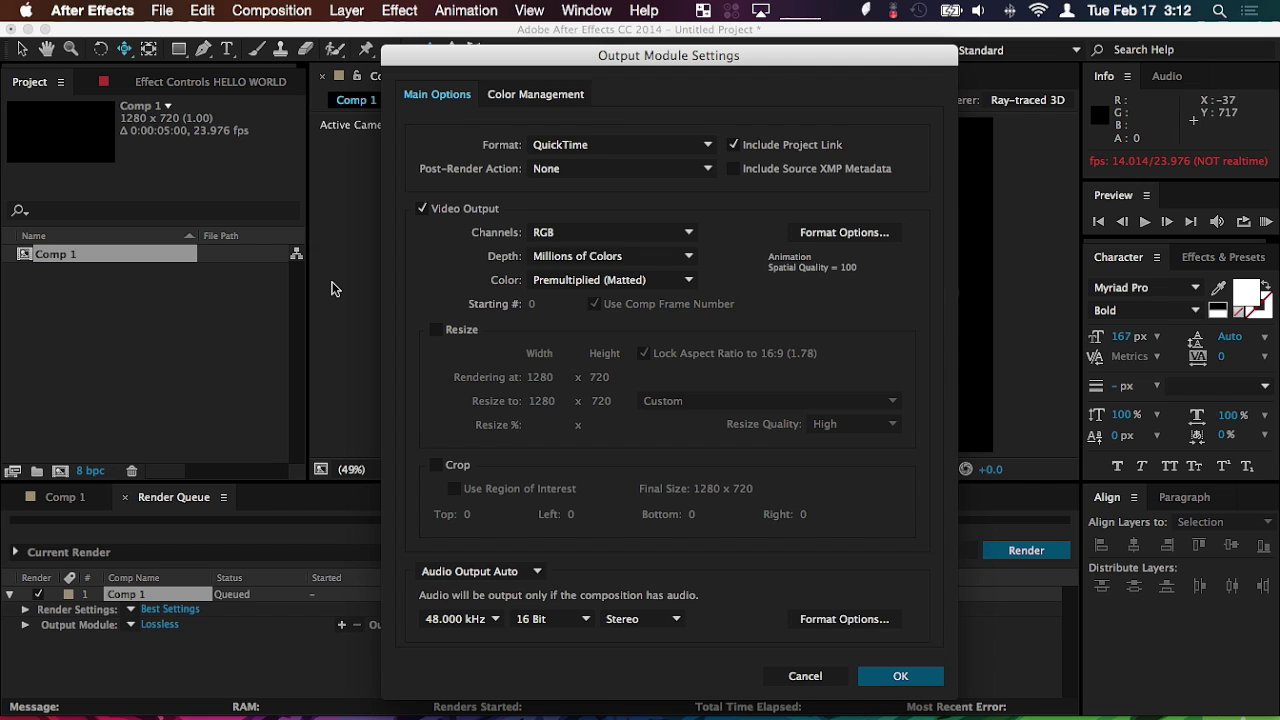
click(842, 234)
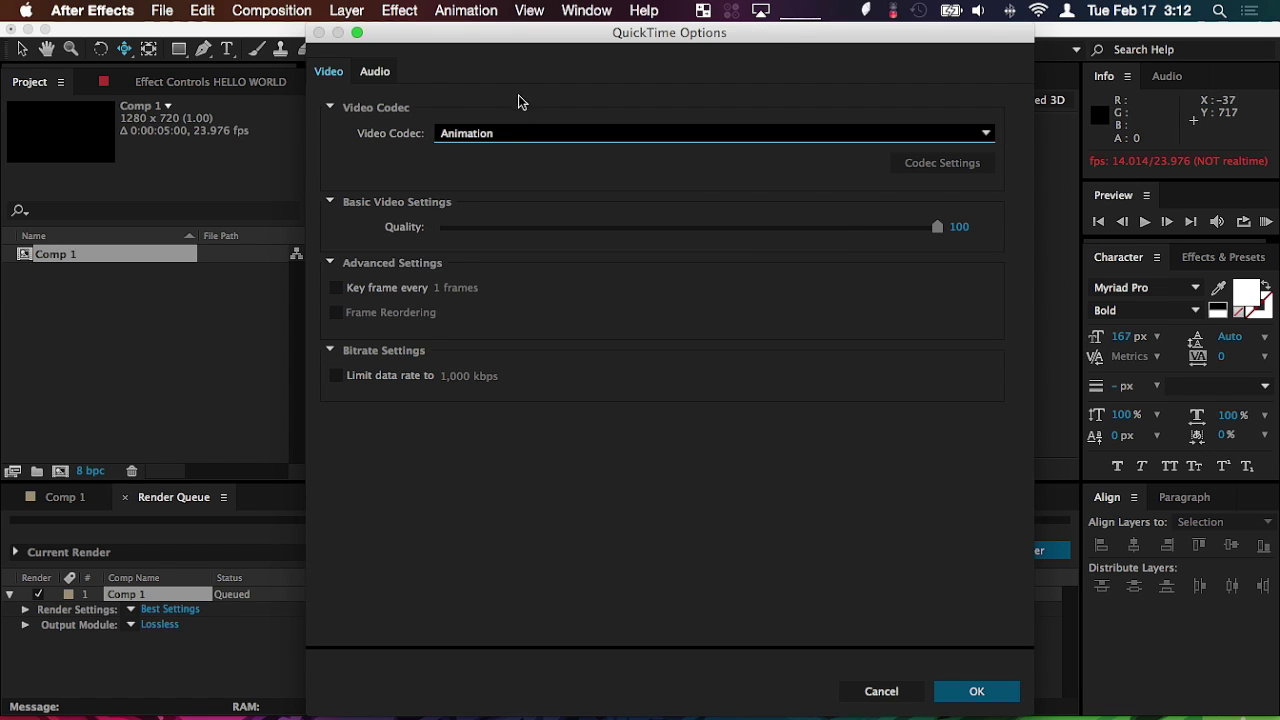
click(502, 136)
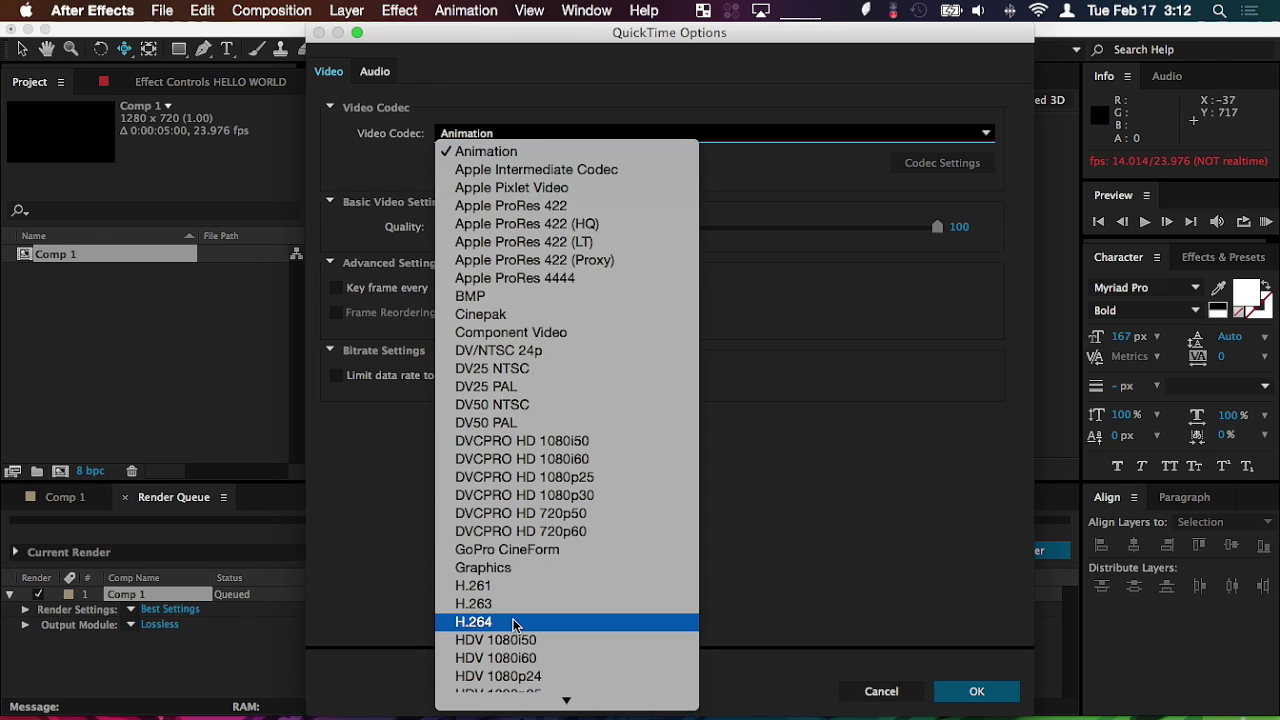
click(548, 622)
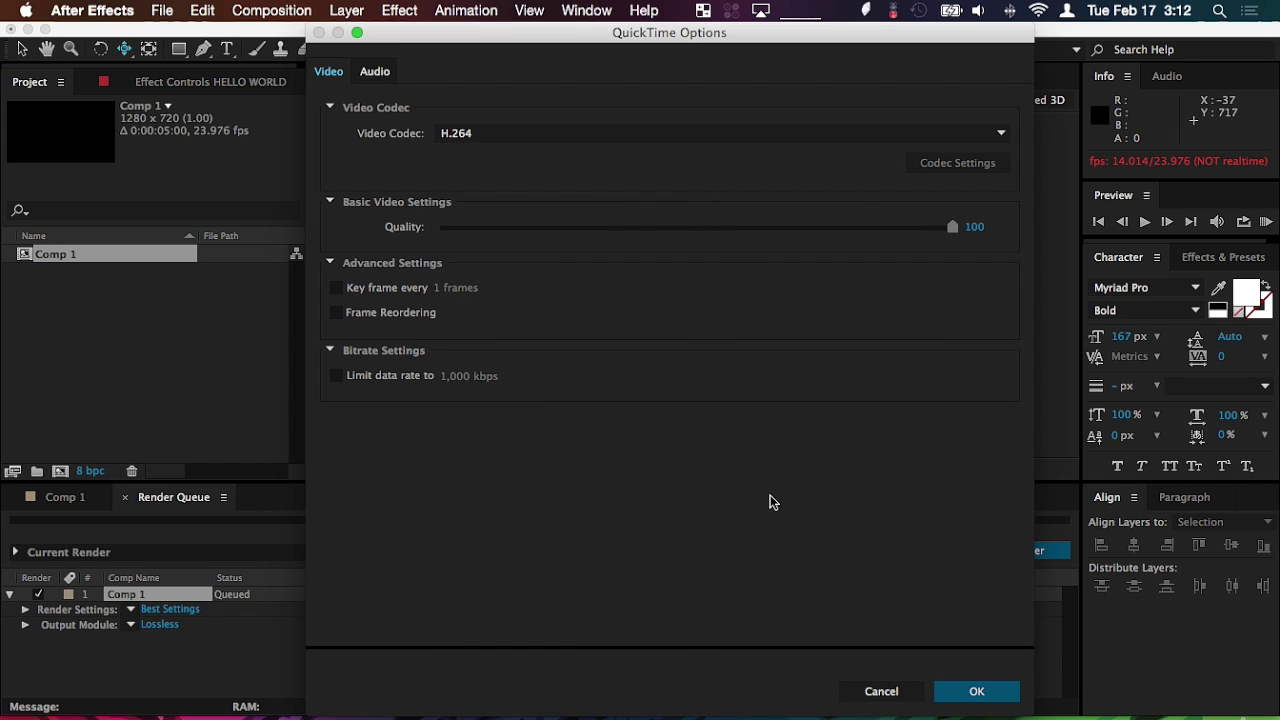
click(972, 690)
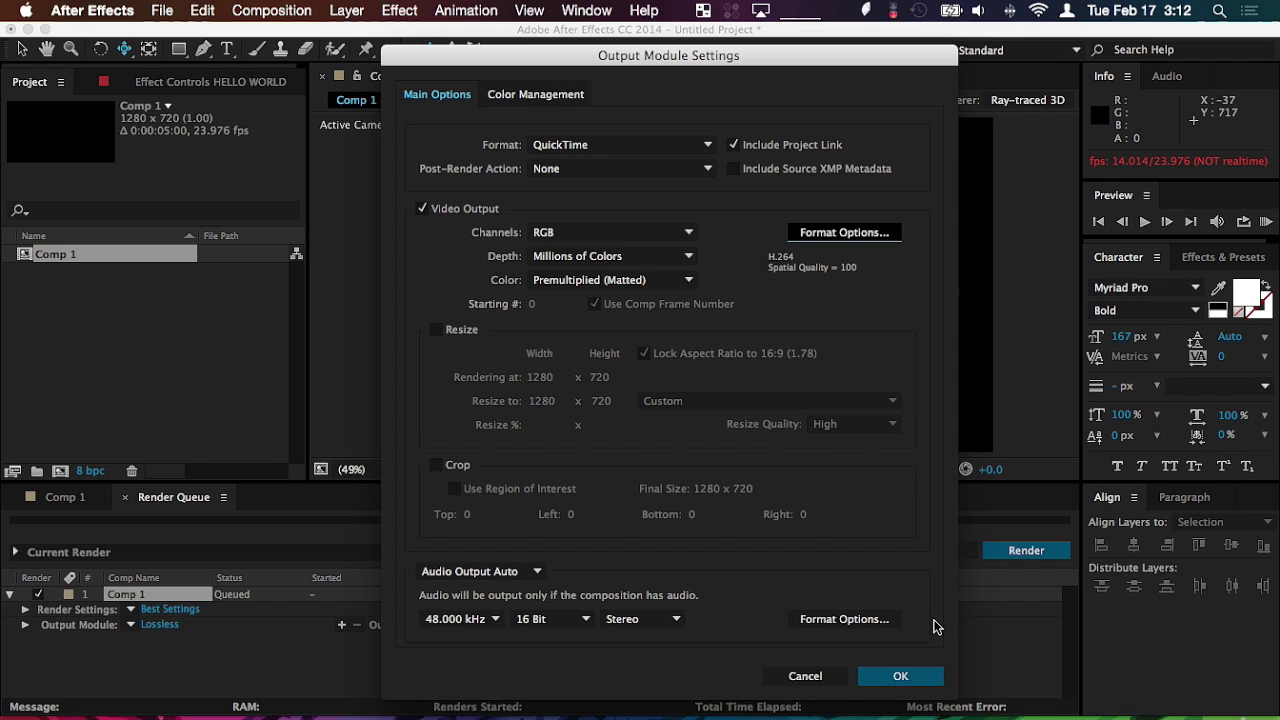
click(905, 675)
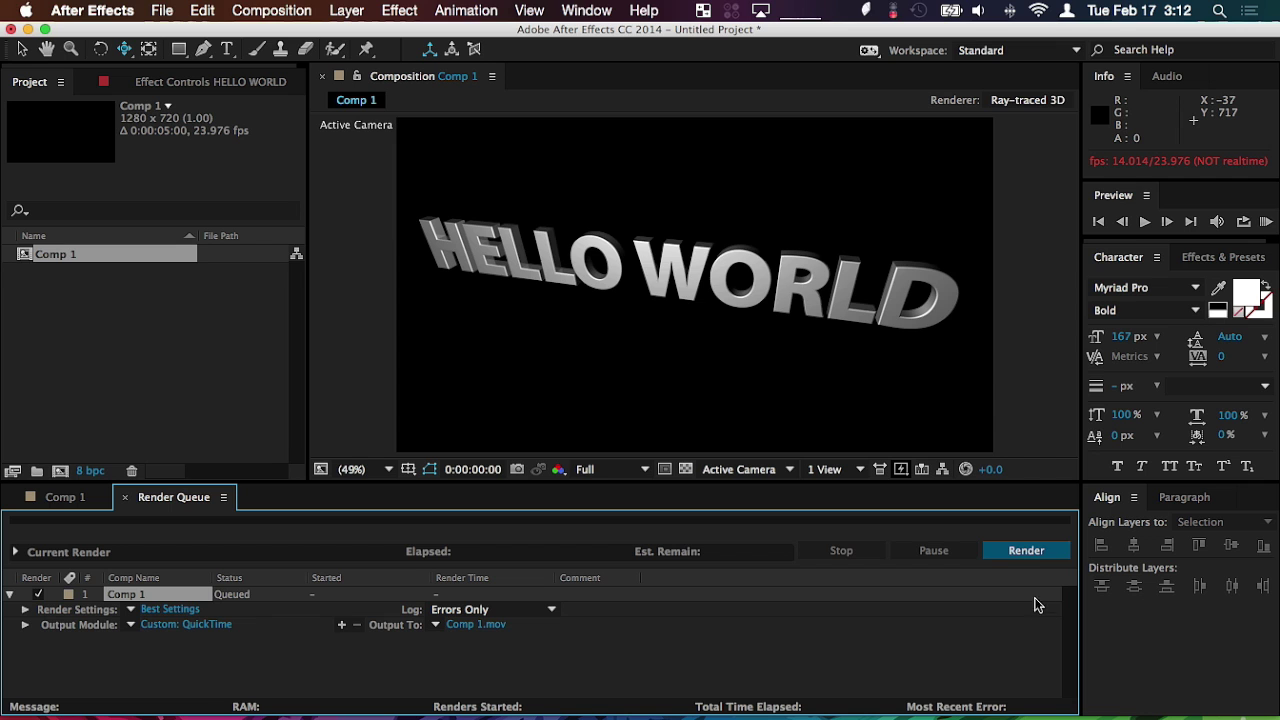
Render Comp 1, then open Comp 1.mov from the Desktop, play it and close it.
click(1027, 551)
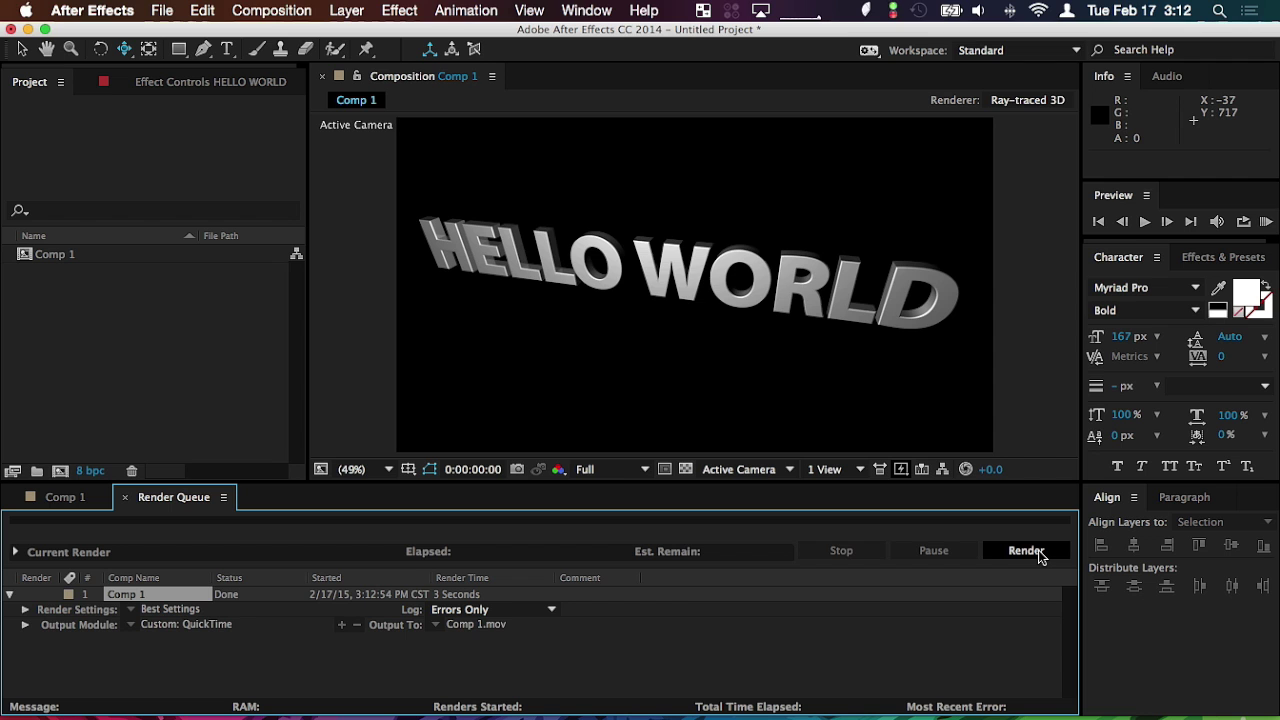
click(614, 678)
click(560, 300)
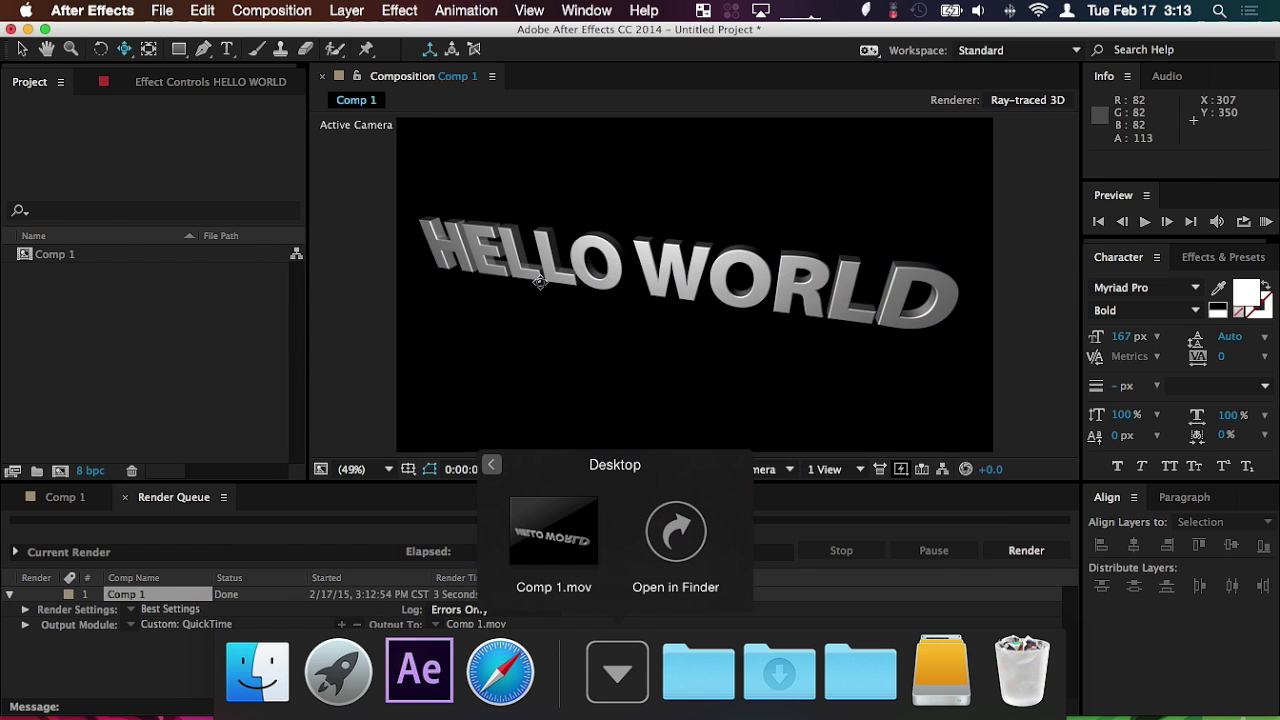
click(565, 555)
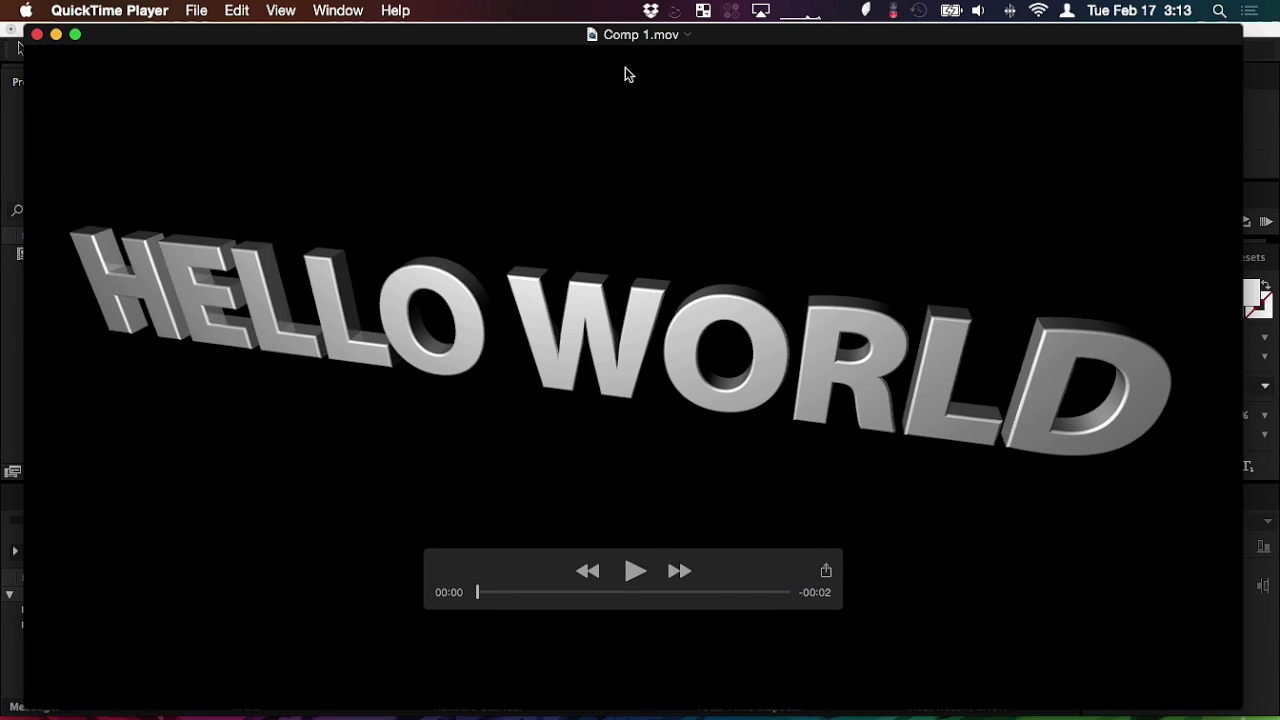
key(space)
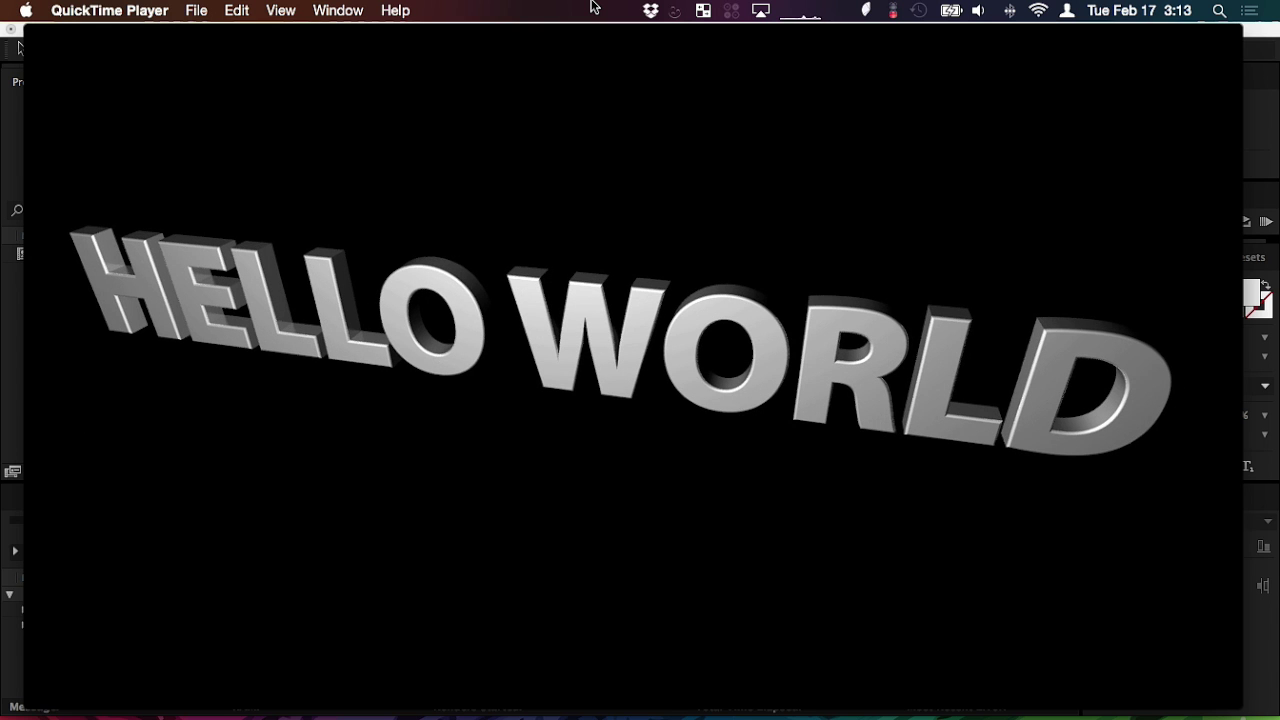
key(super+w)
click(637, 660)
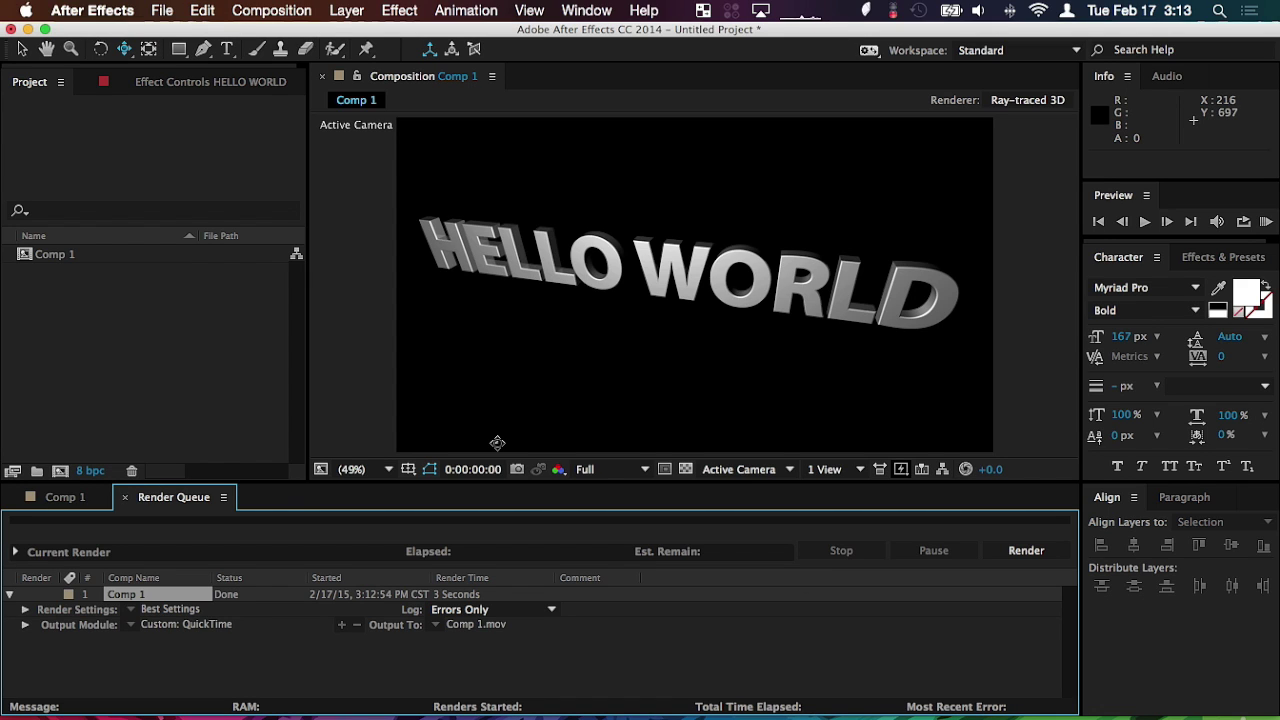